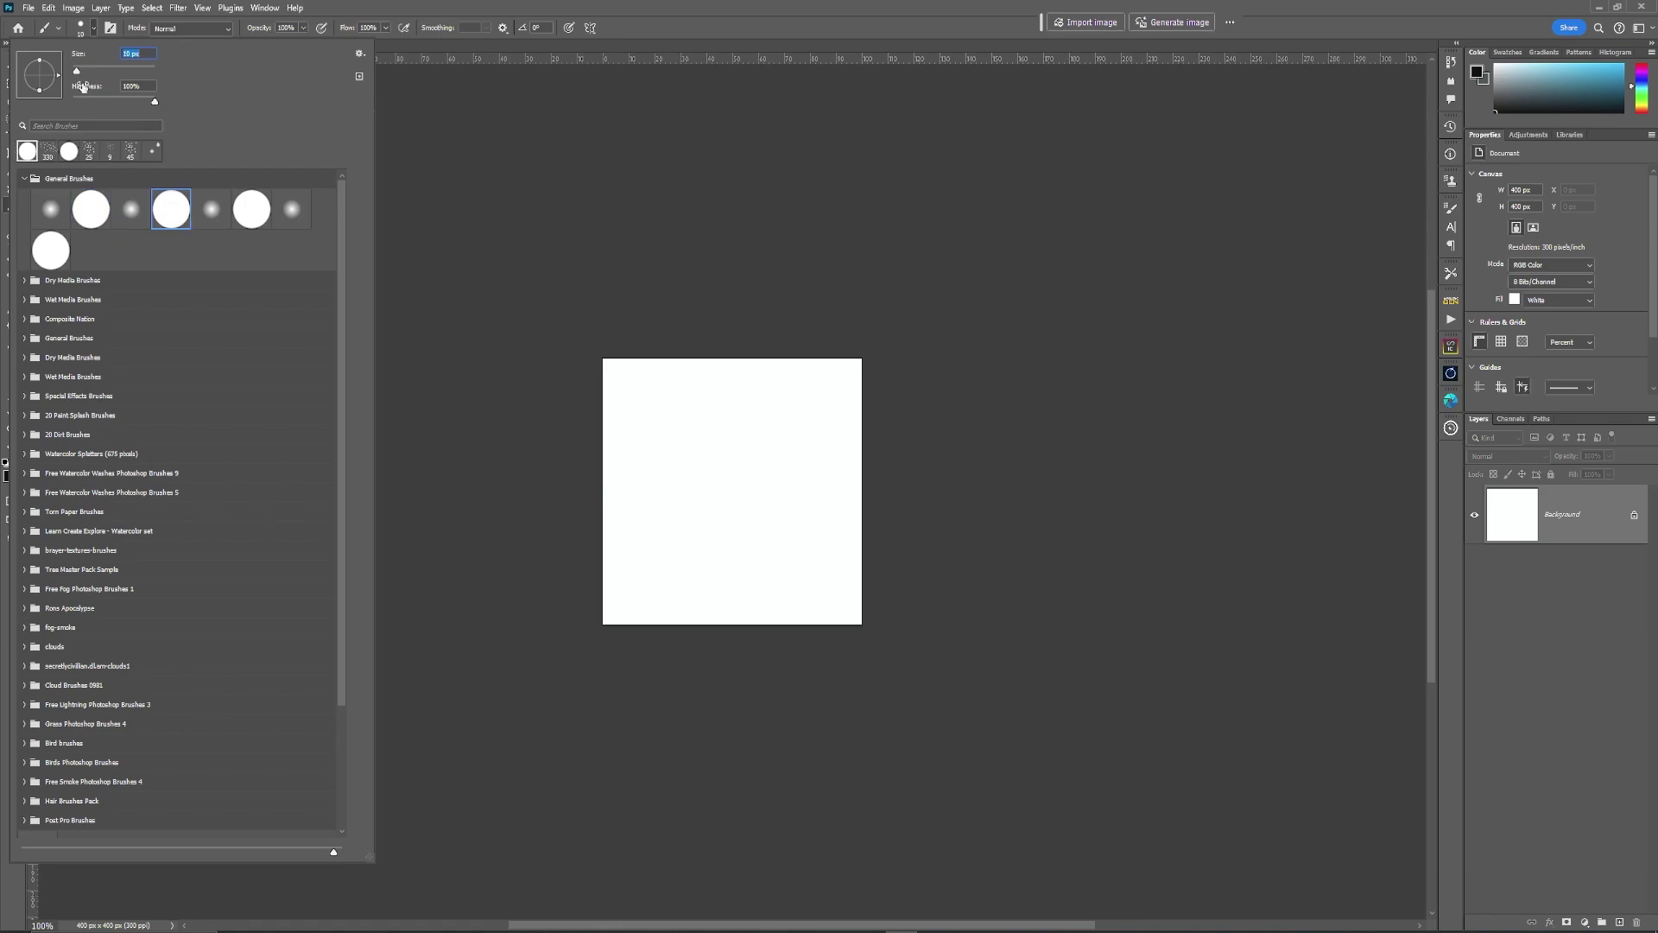
Paint small, scattered black dots with a hard round brush in a loose diagonal band across the canvas's upper half.
{"action": "double_click", "coordinate": [99, 223]}
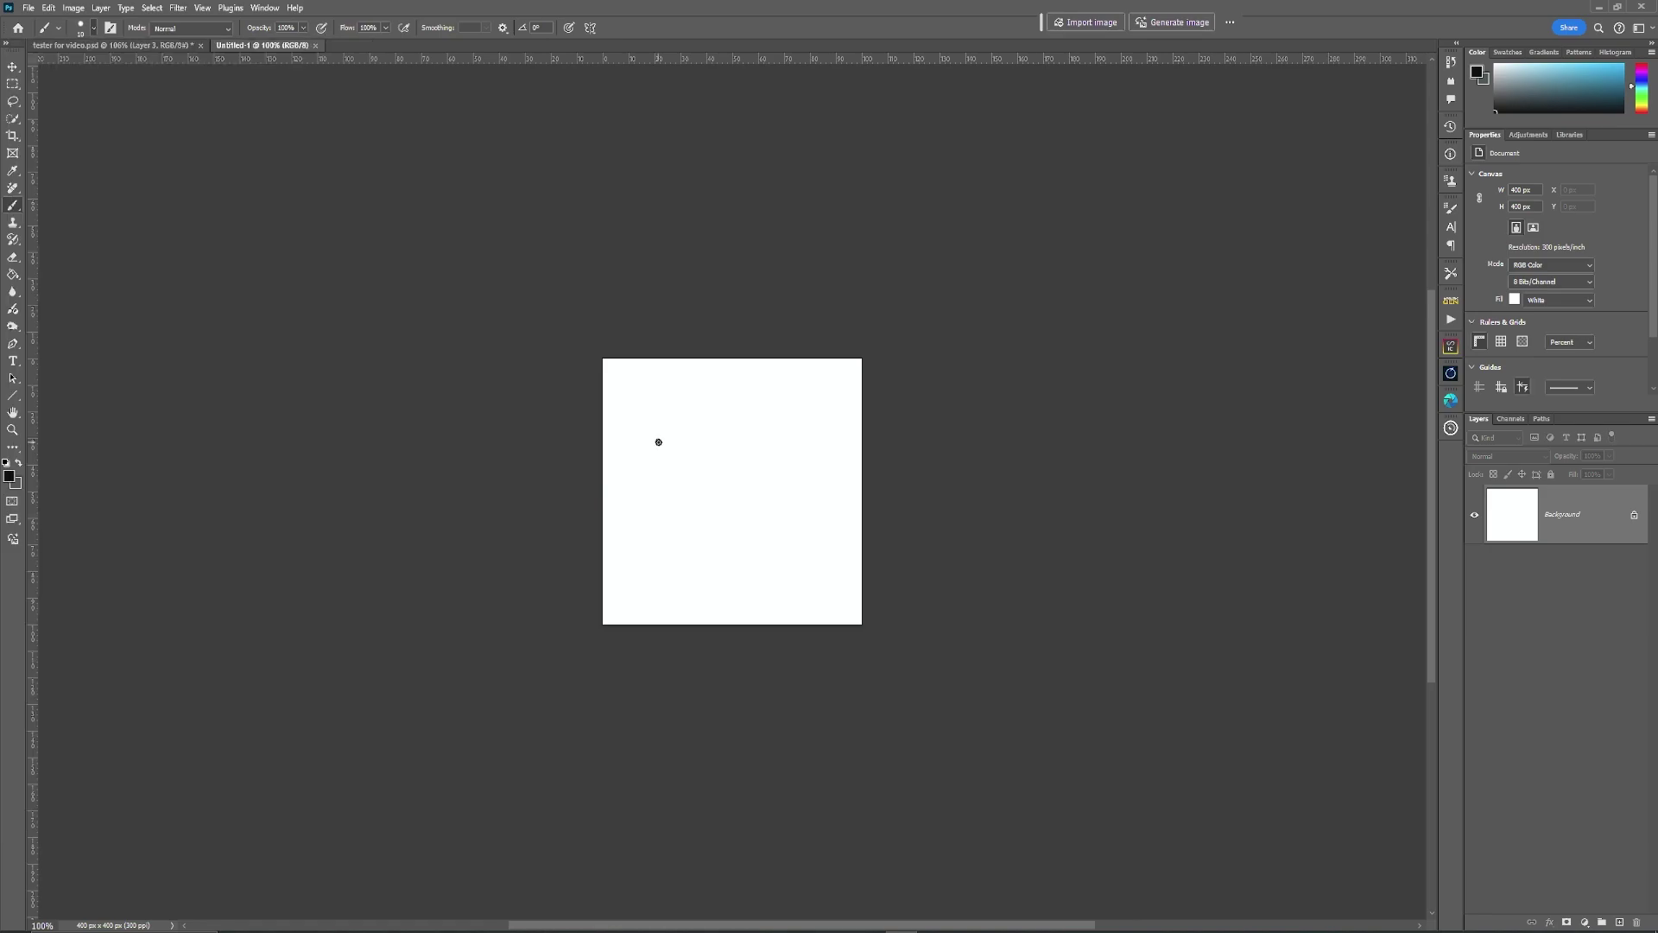
{"action": "scroll", "coordinate": [711, 437], "scroll_direction": "up", "scroll_amount": 3}
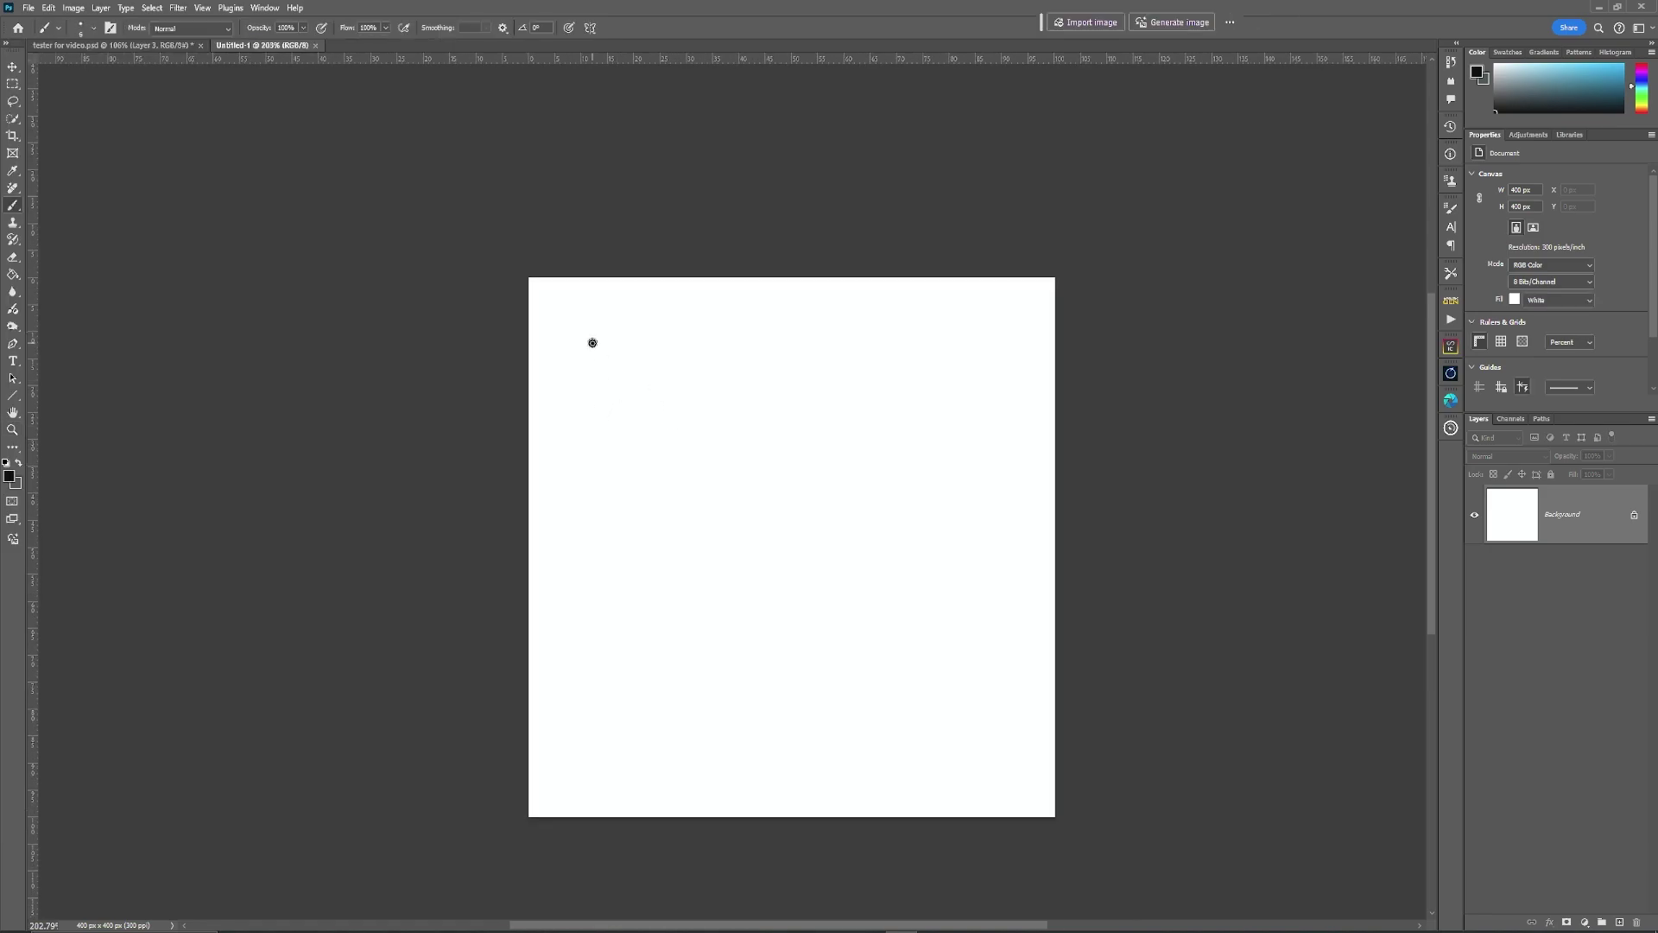
{"action": "left_click", "coordinate": [656, 352]}
{"action": "left_click", "coordinate": [604, 404]}
{"action": "left_click", "coordinate": [627, 376]}
{"action": "left_click", "coordinate": [682, 405]}
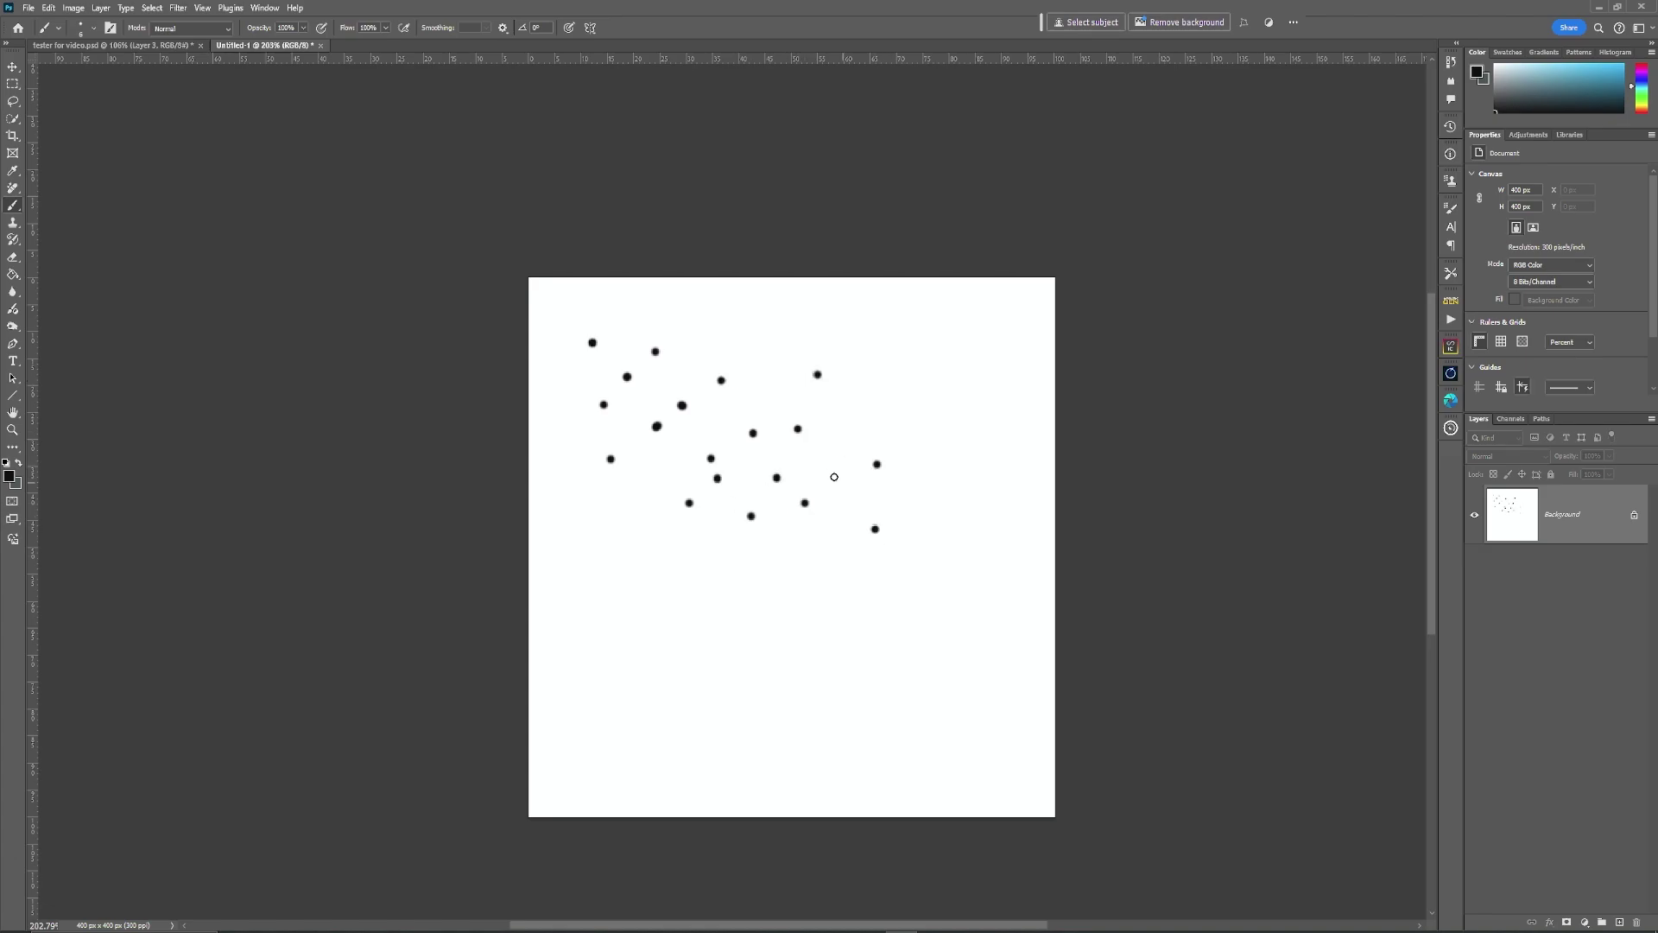
{"action": "left_click", "coordinate": [542, 297]}
Select the large dot cluster with a rectangular marquee, define it as a brush preset named "Sweep hair 1", and deselect.
{"action": "key", "text": "m"}
{"action": "mouse_move", "coordinate": [484, 244]}
{"action": "left_mouse_down"}
{"action": "mouse_move", "coordinate": [1011, 493]}
{"action": "mouse_move", "coordinate": [1020, 555]}
{"action": "left_mouse_up"}
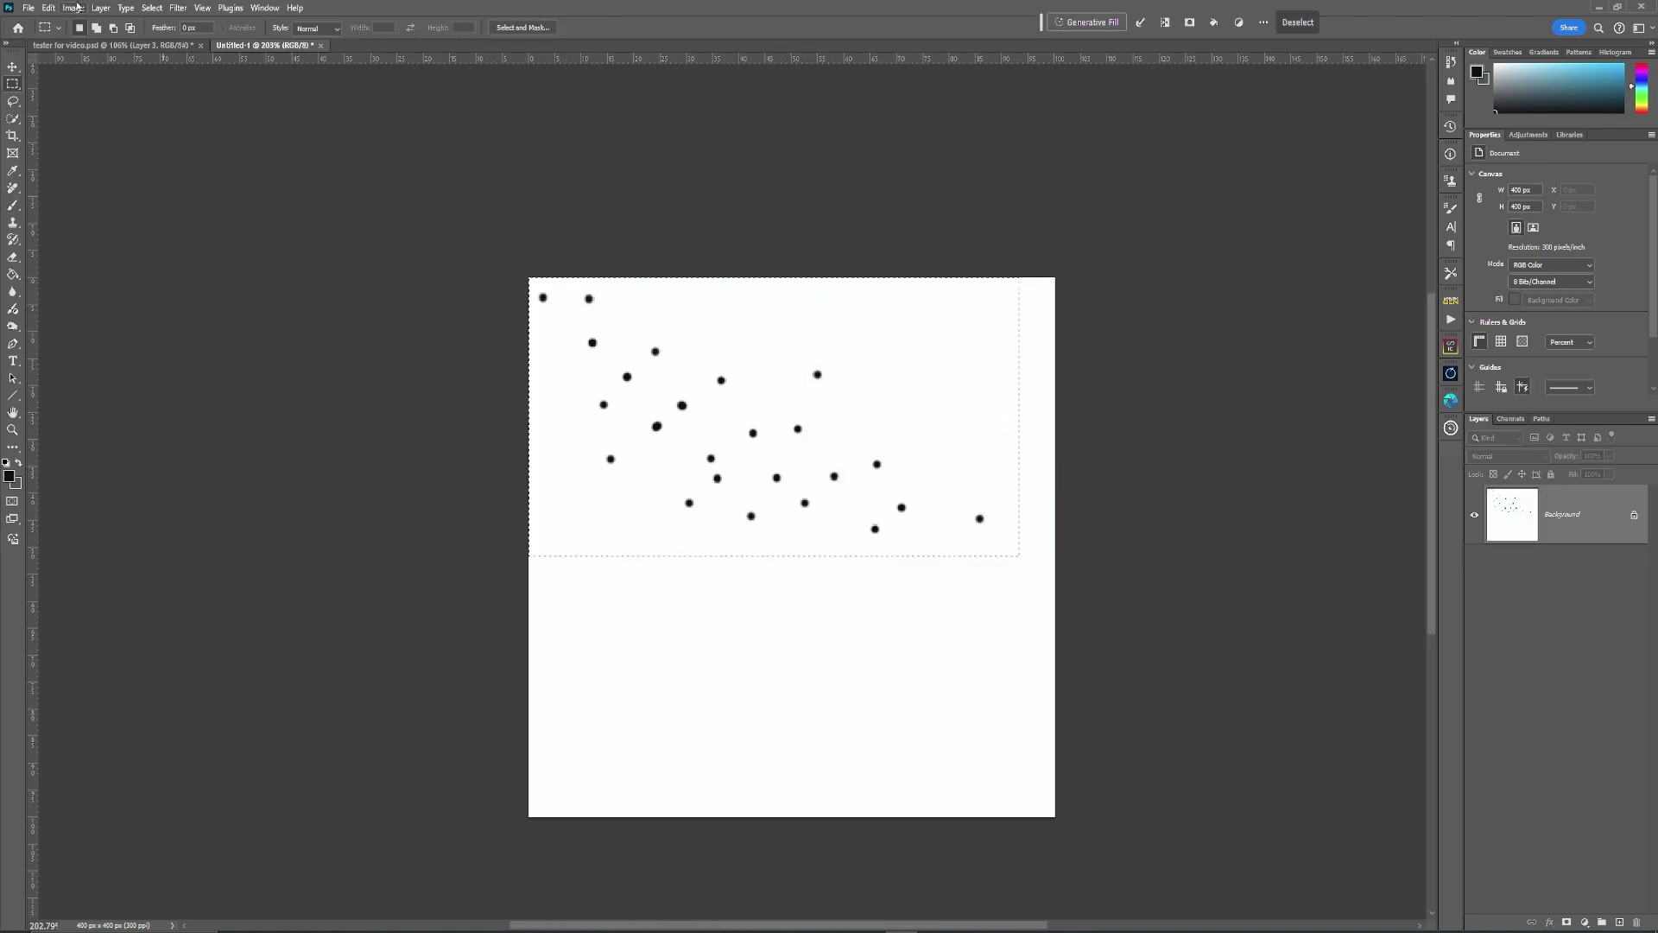
{"action": "left_click", "coordinate": [50, 8]}
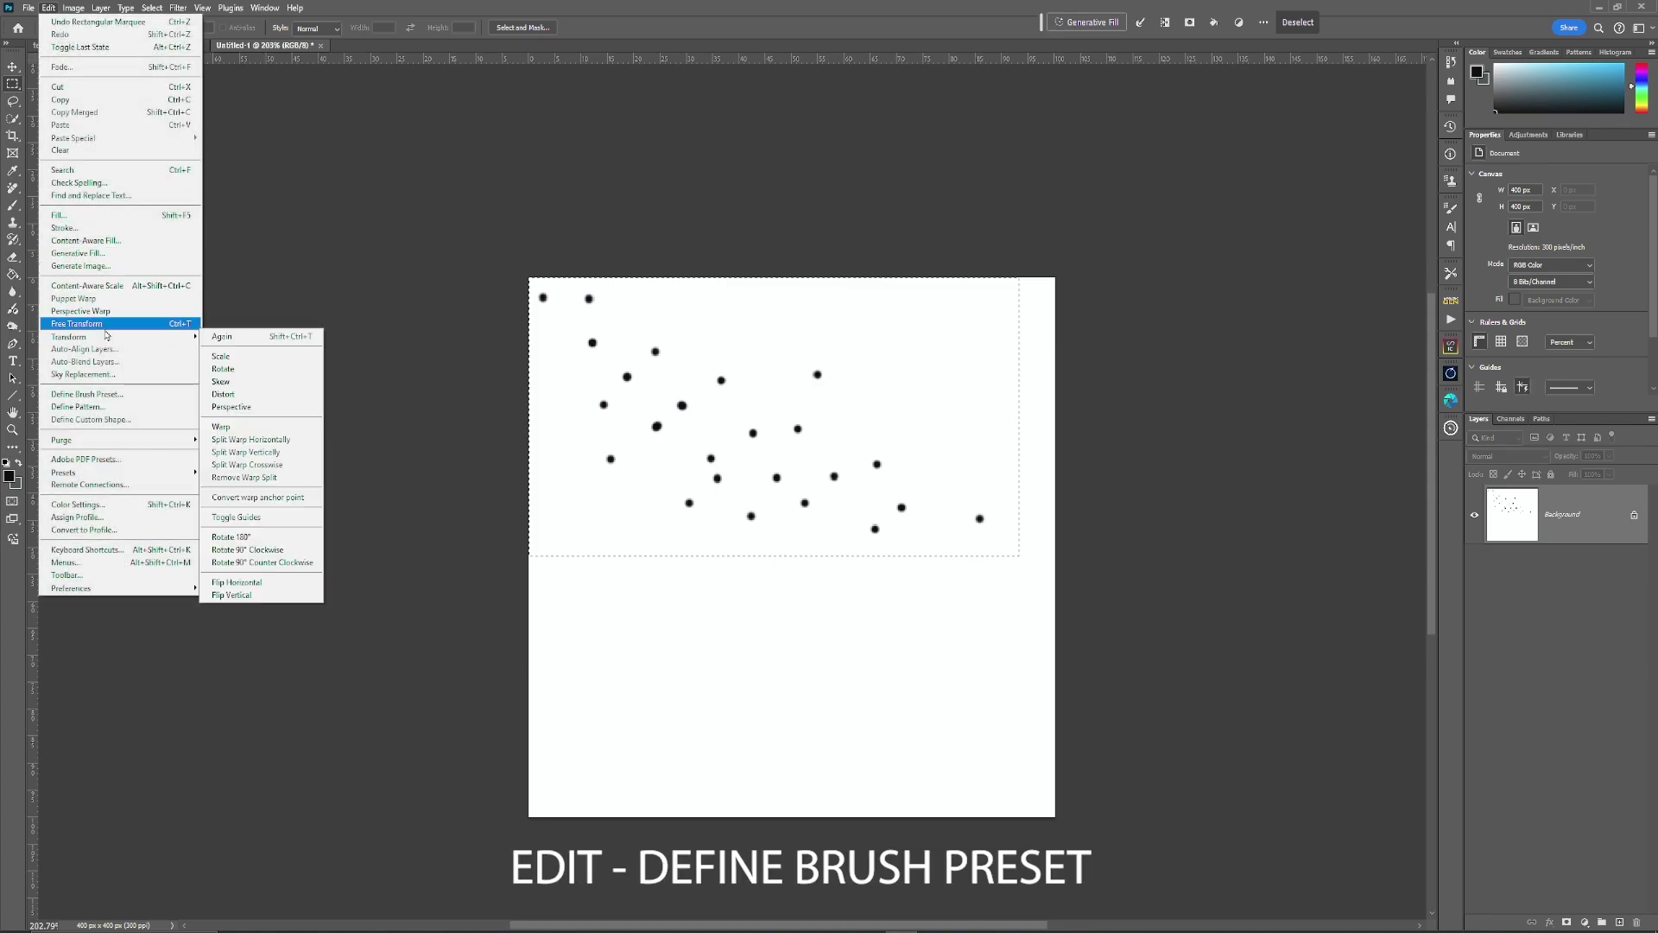
{"action": "left_click", "coordinate": [95, 394]}
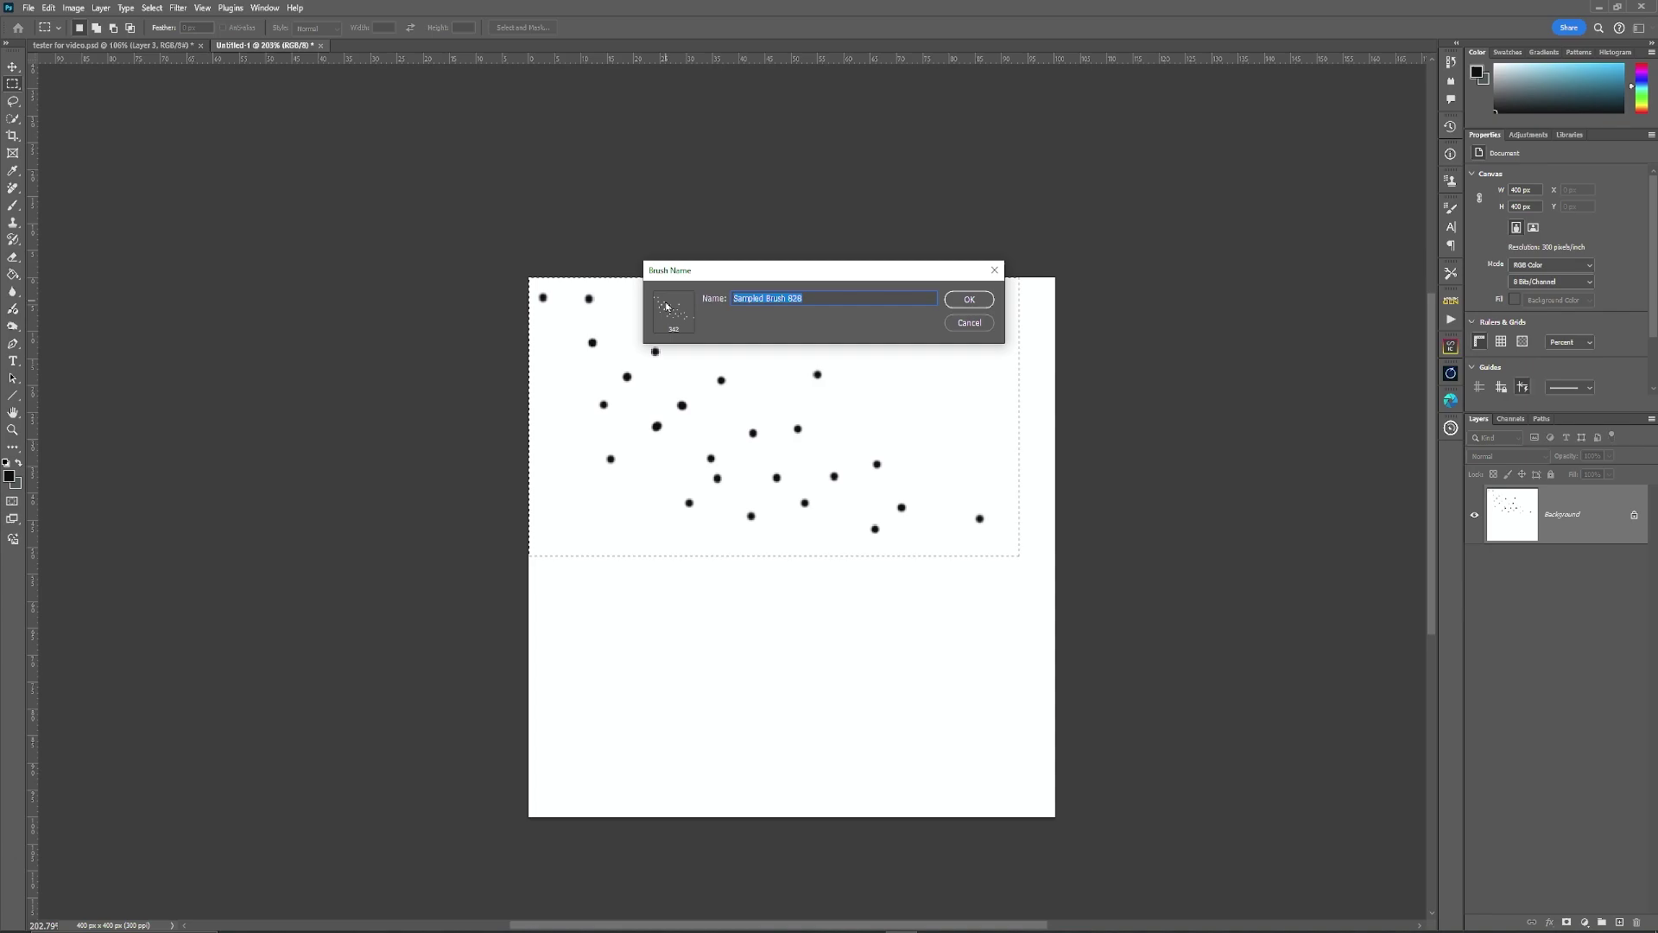
{"action": "type", "text": "Swee"}
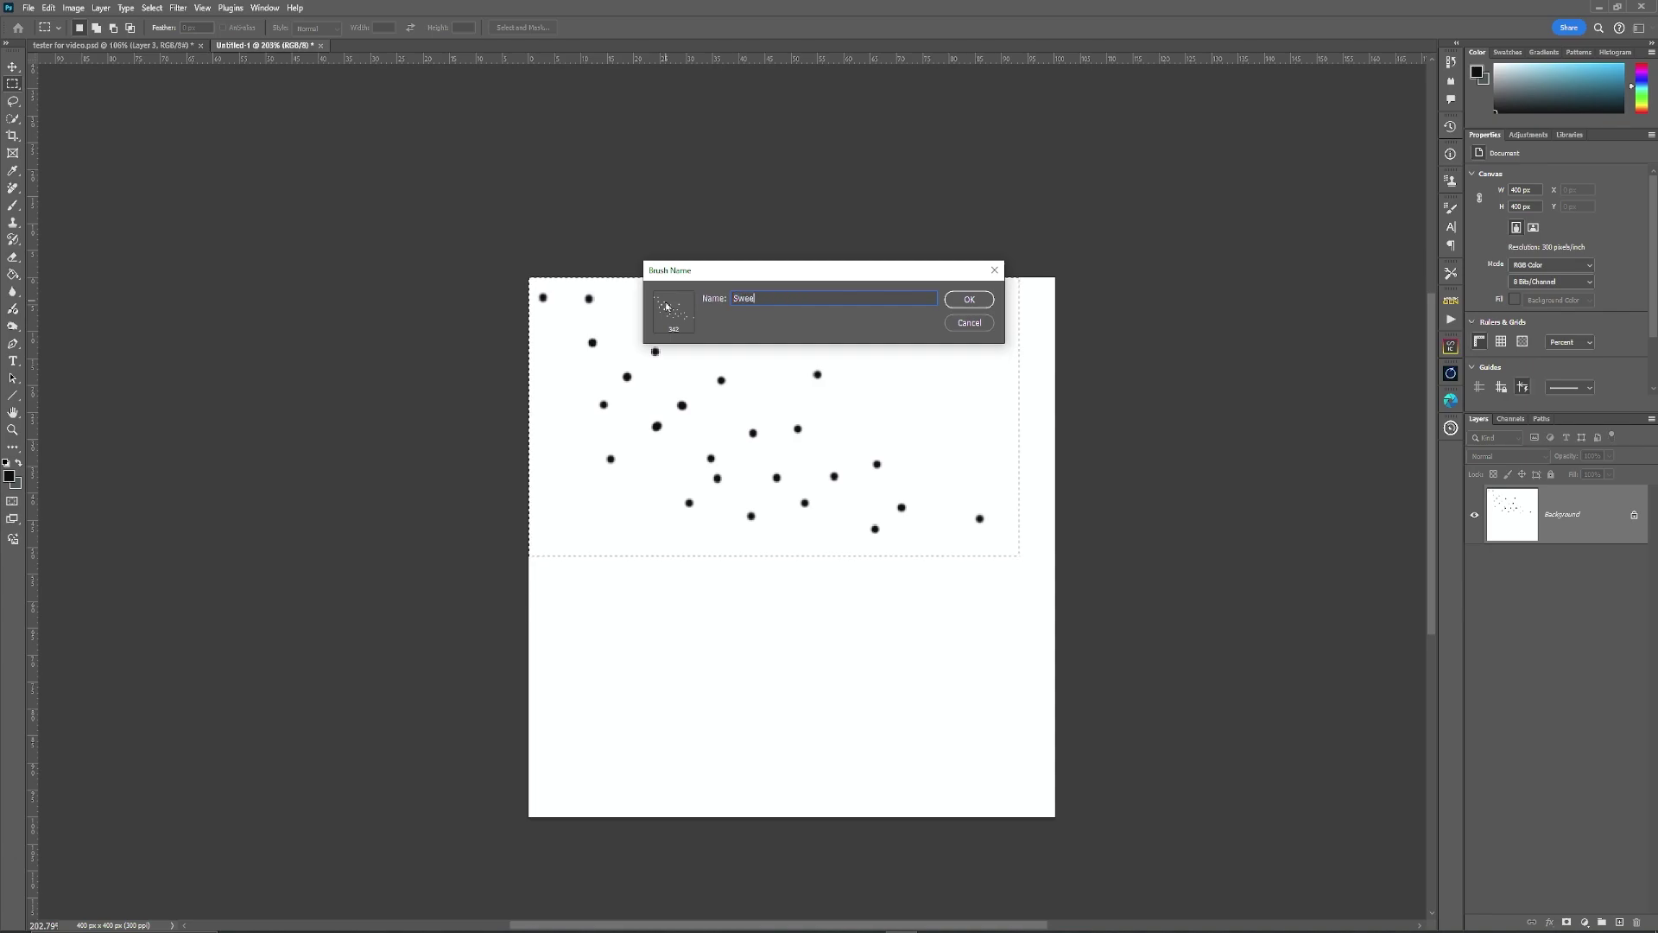
{"action": "type", "text": "p hair"}
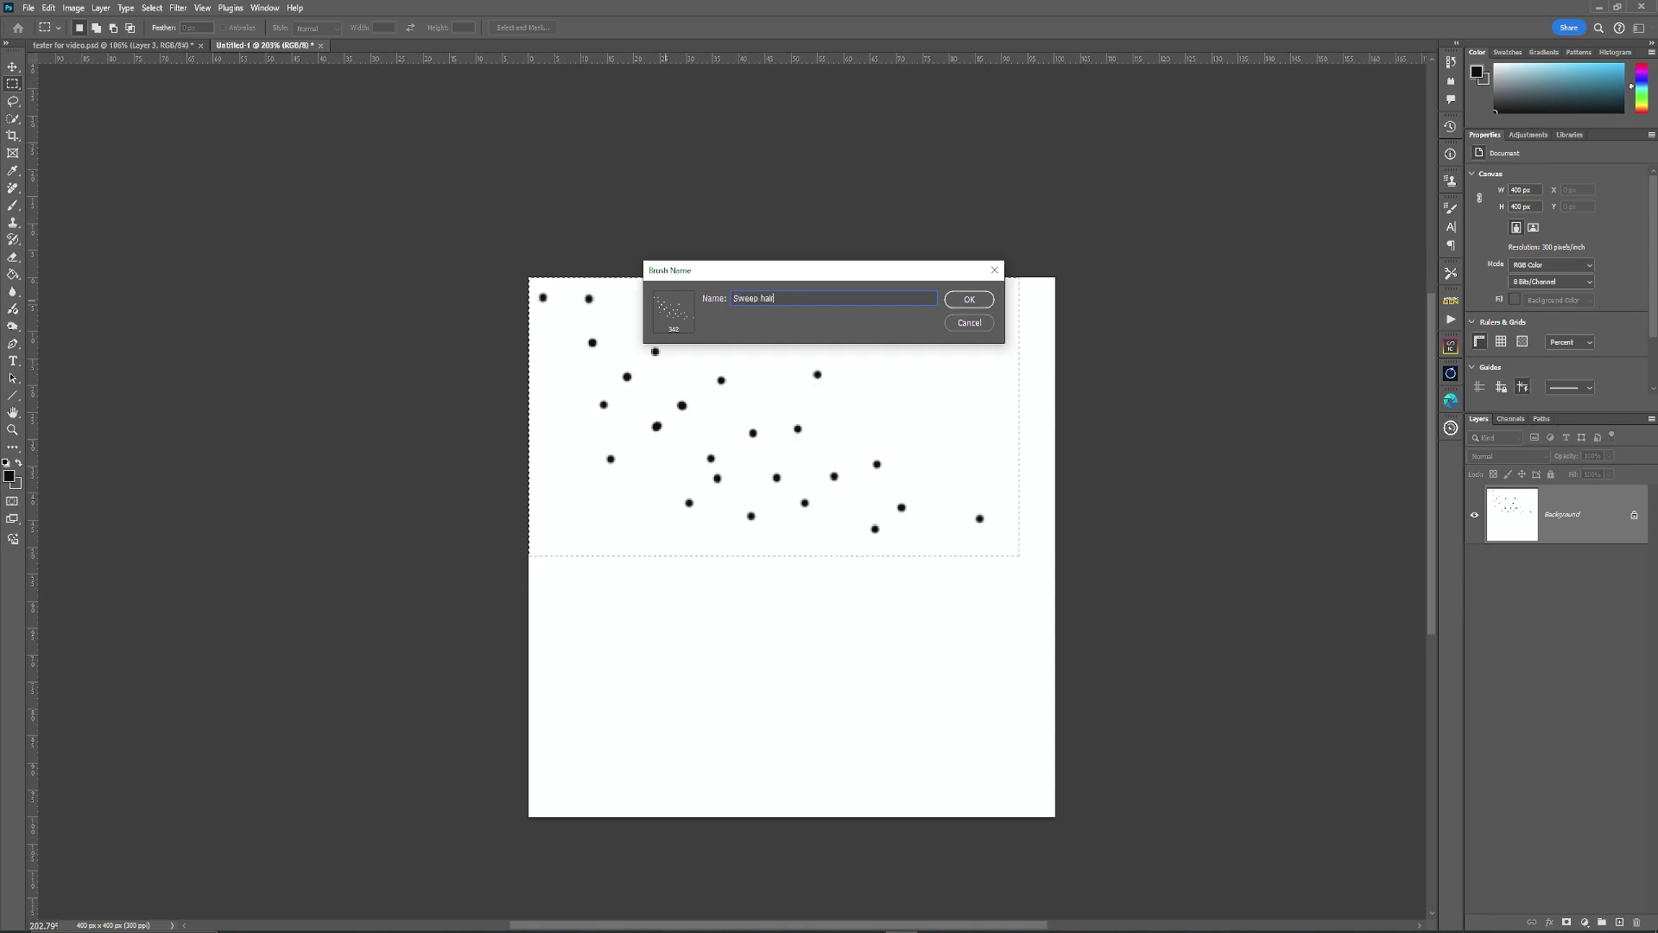
{"action": "type", "text": " 1"}
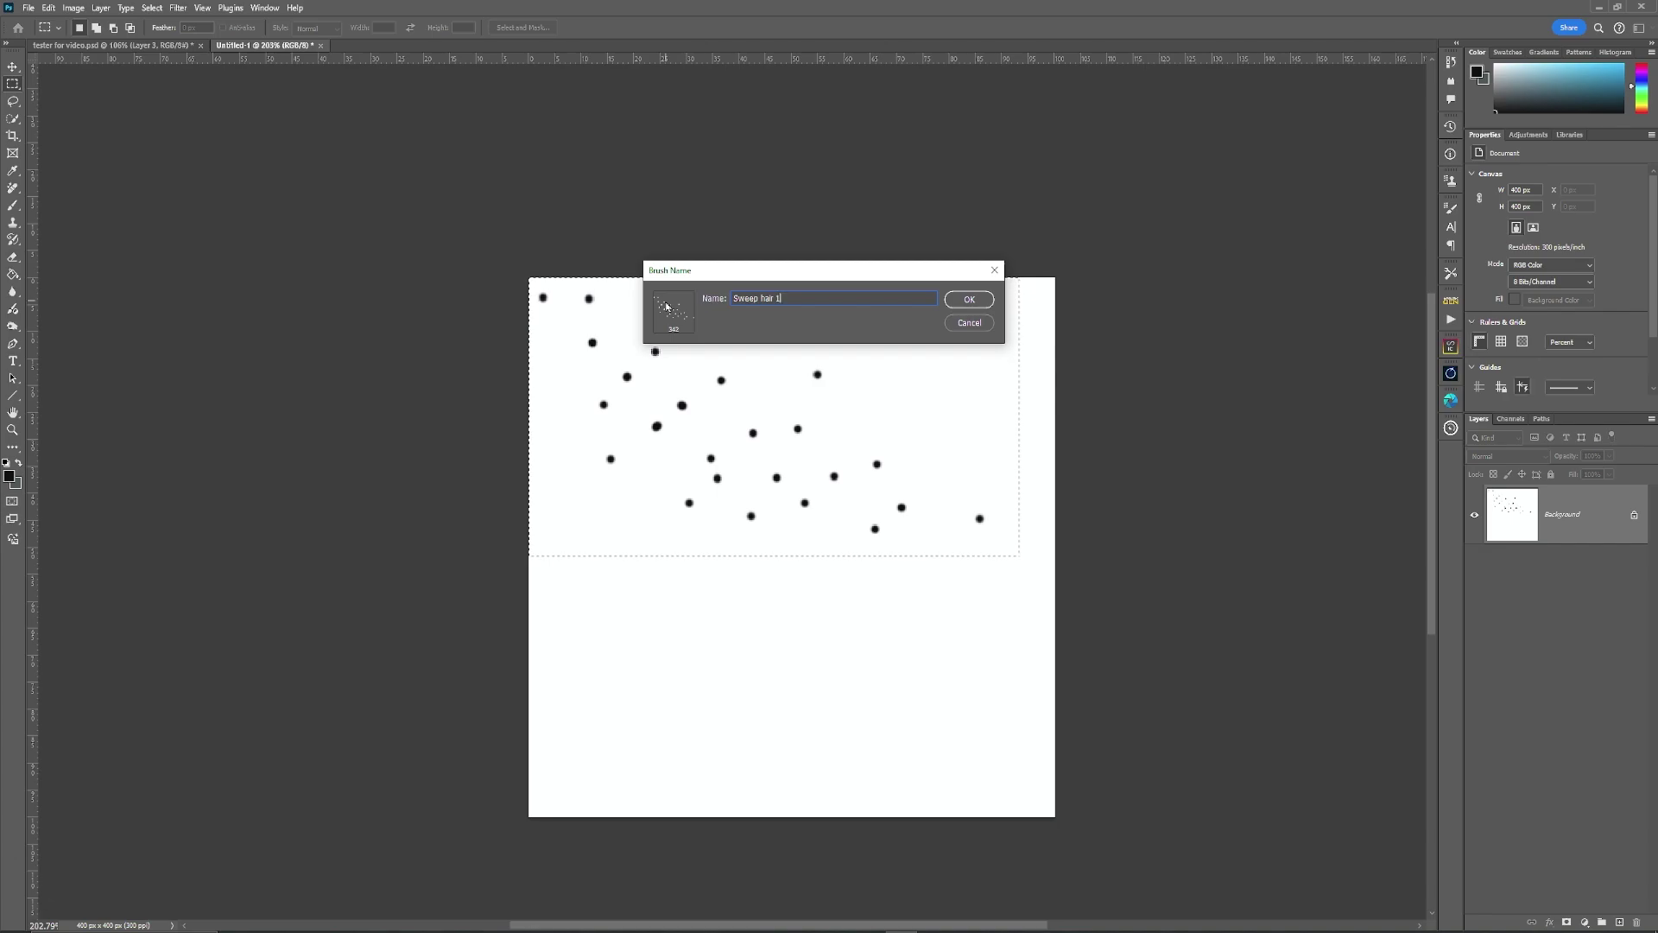
{"action": "left_click", "coordinate": [969, 299]}
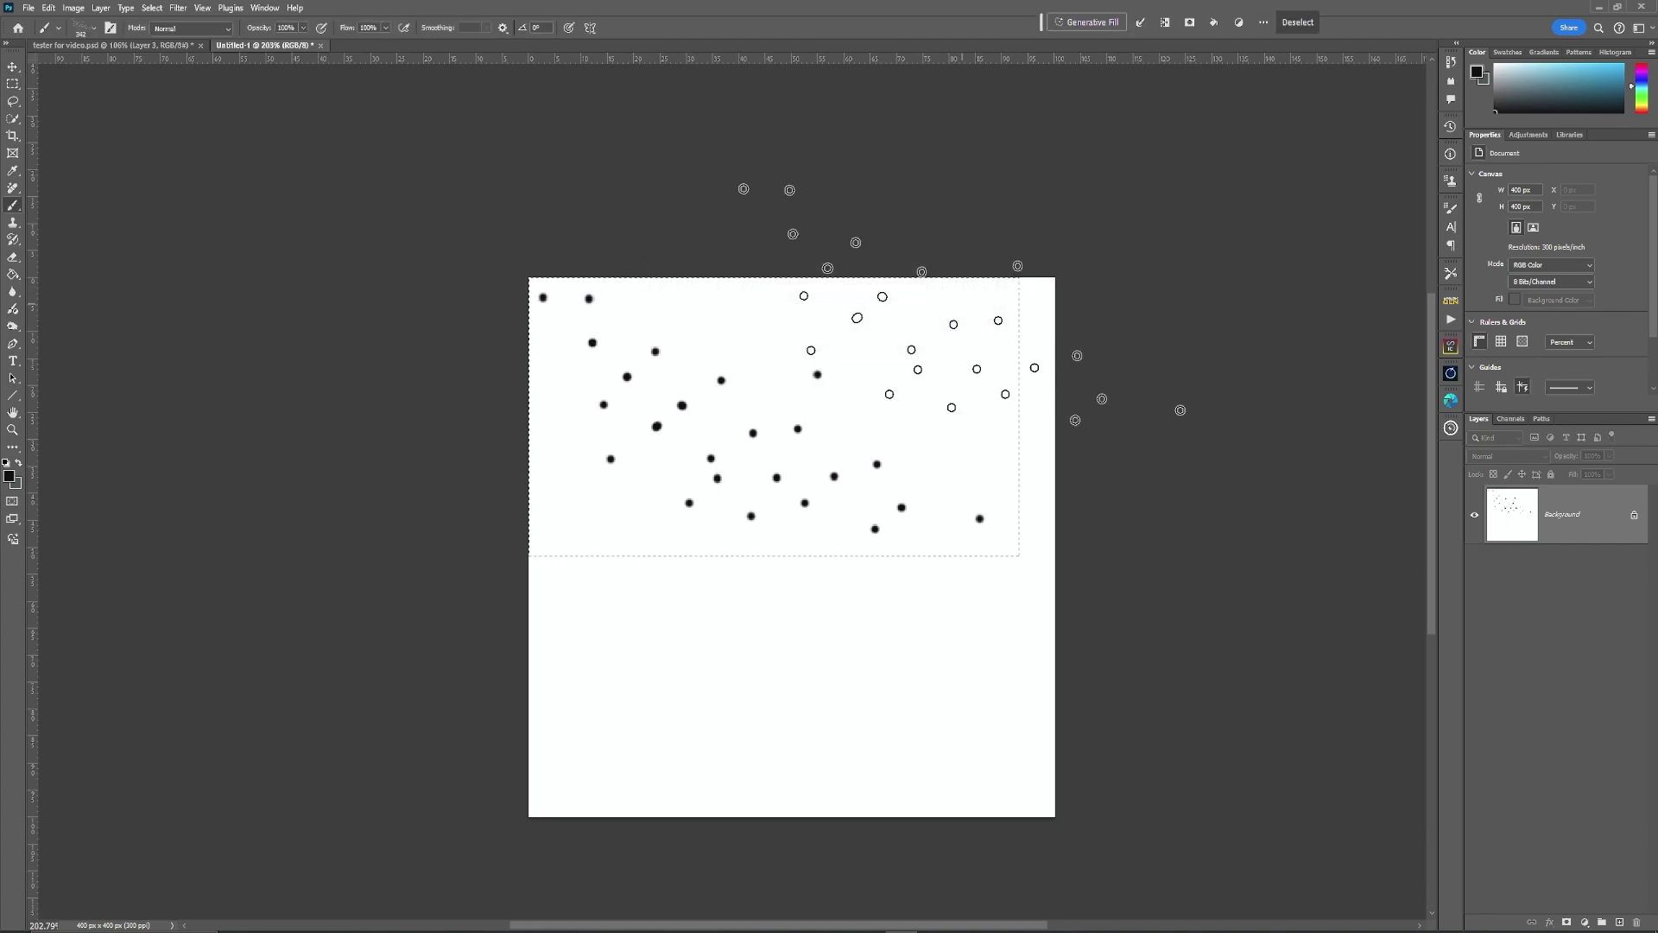
{"action": "key", "text": "ctrl+d"}
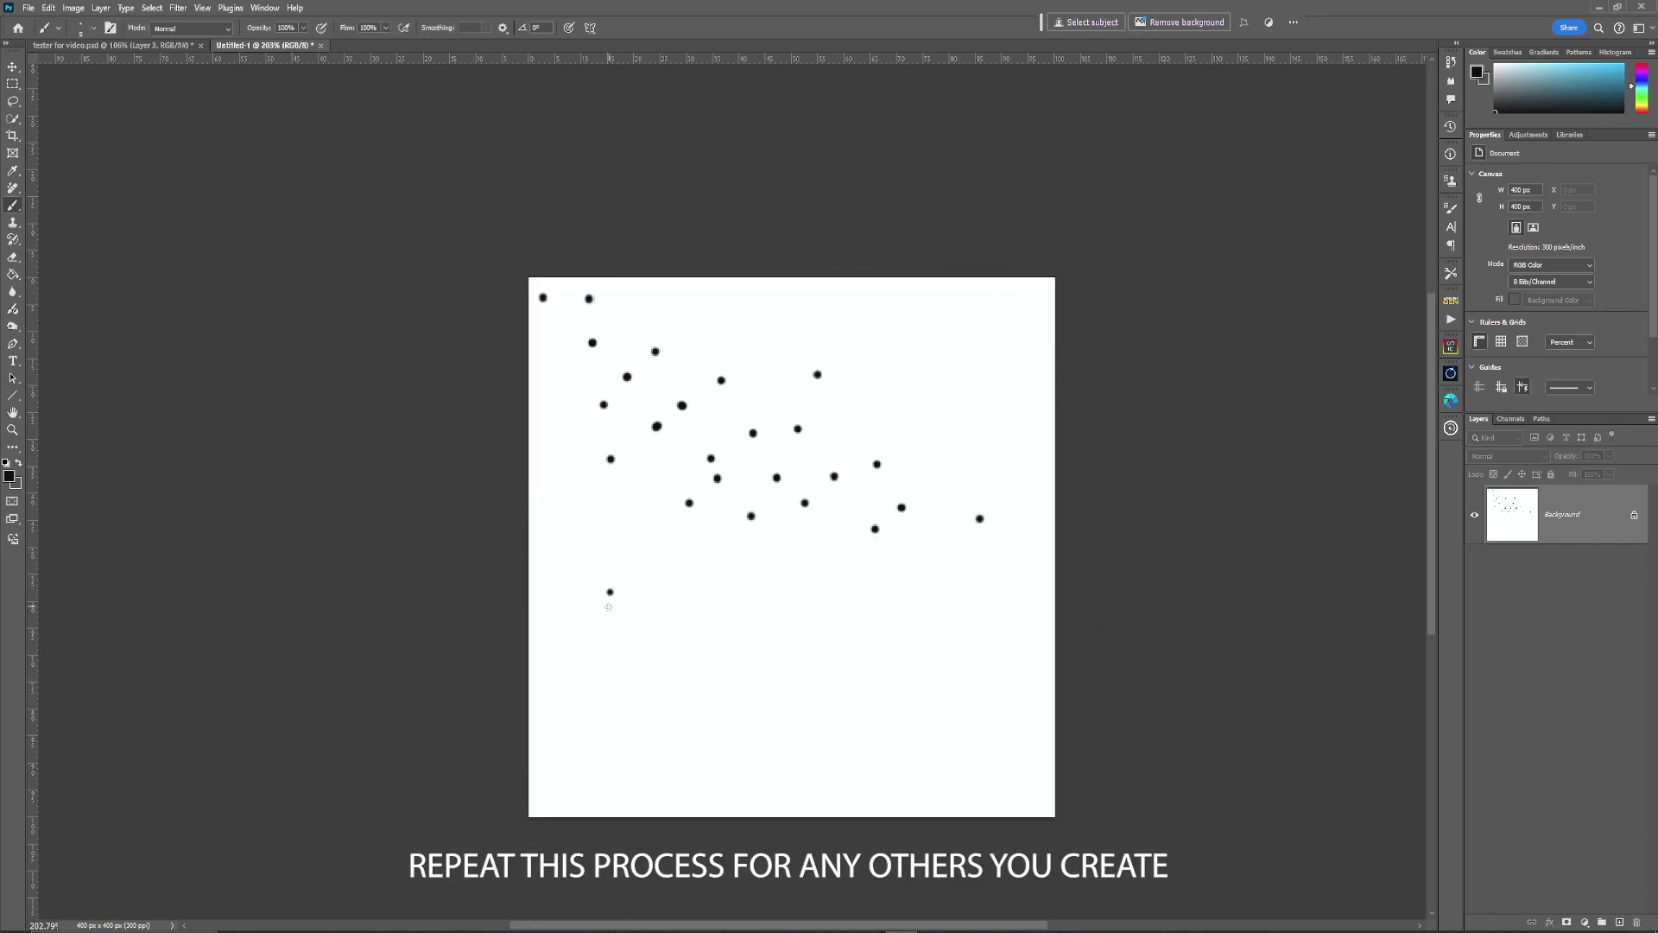
Marquee-select the three-dot group below the cluster and define it as a brush preset named "sweep hair 3 strand".
{"action": "key", "text": "m"}
{"action": "left_click_drag", "start_coordinate": [577, 570], "coordinate": [646, 642]}
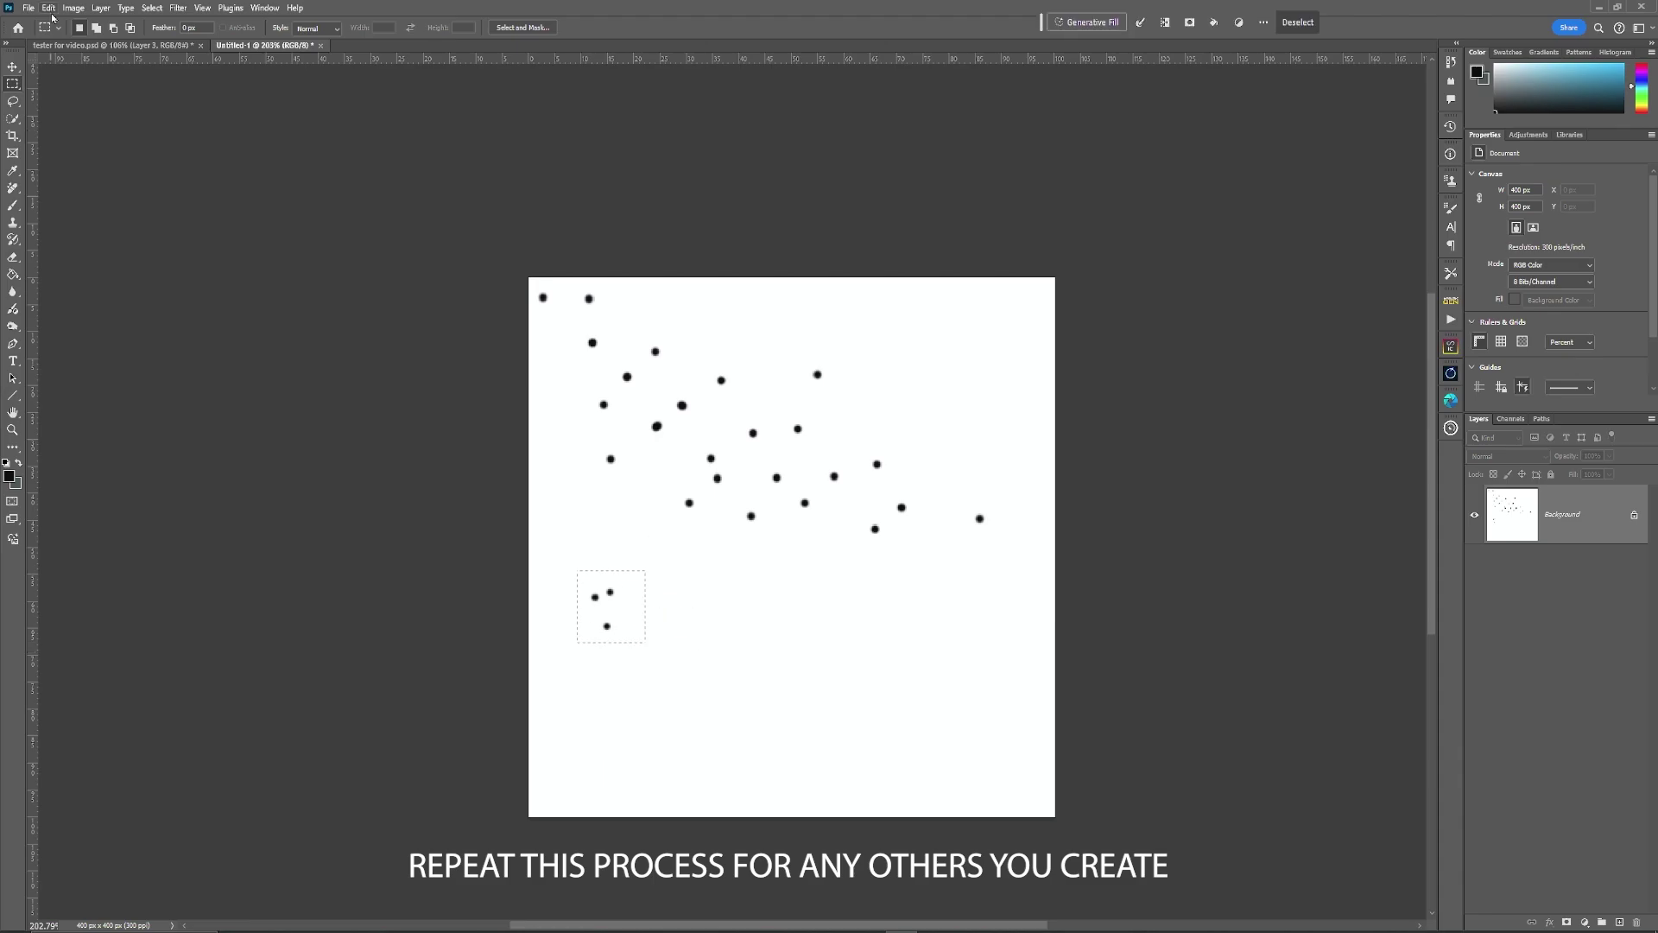
{"action": "left_click", "coordinate": [49, 7]}
{"action": "left_click", "coordinate": [118, 396]}
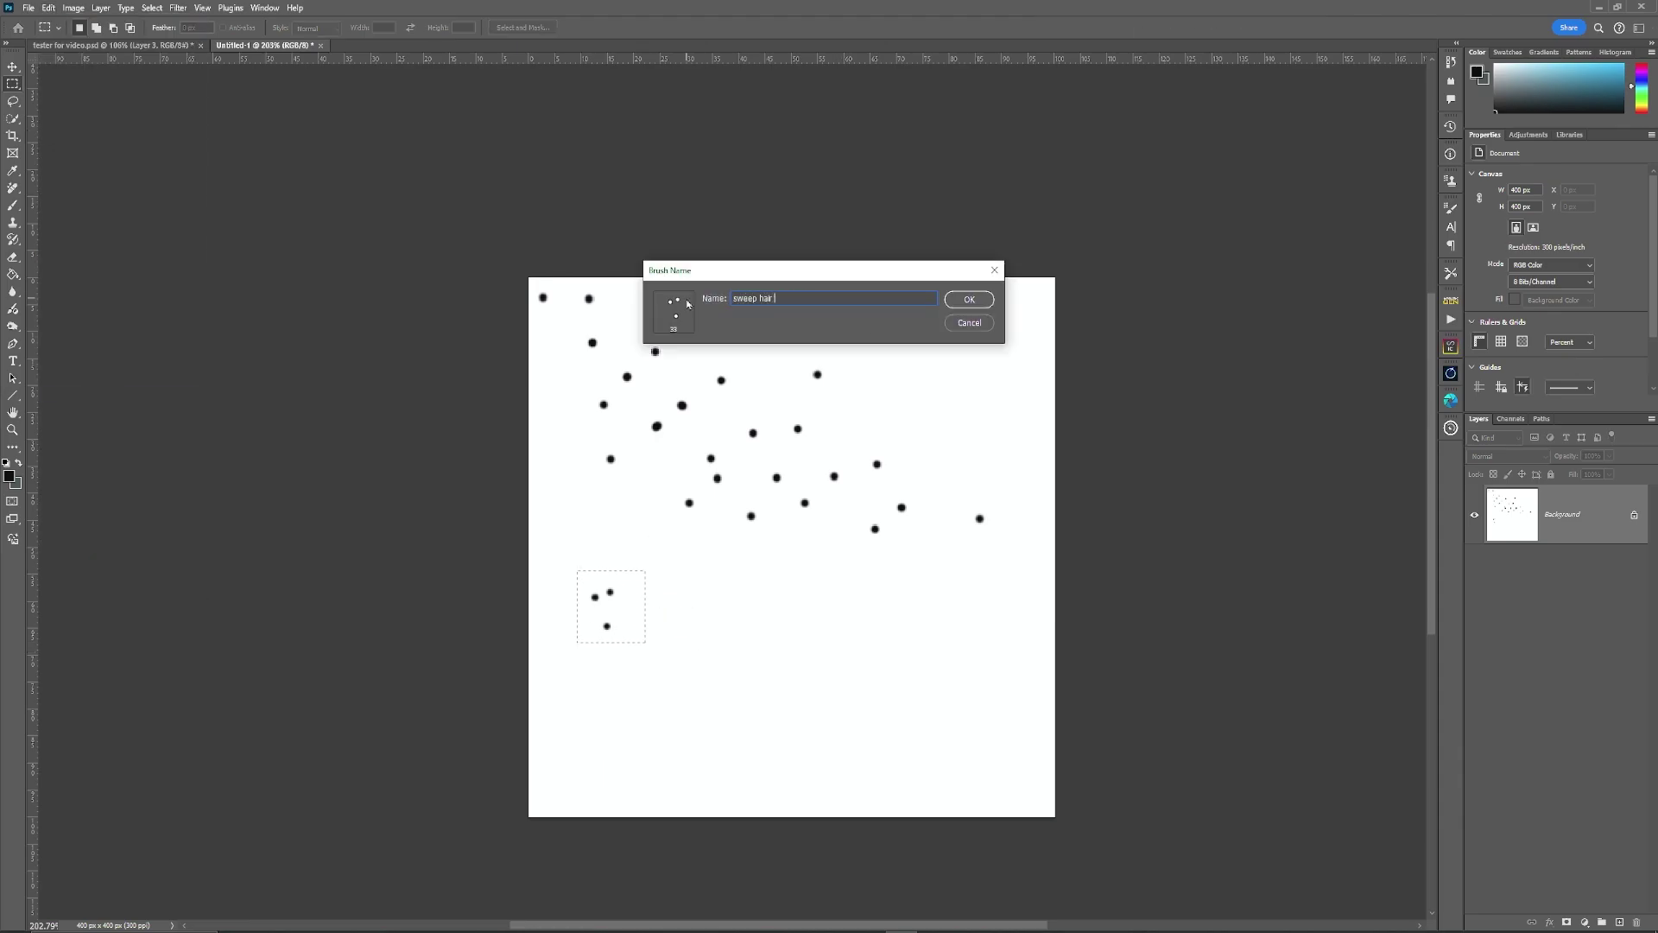
{"action": "type", "text": "sweep hair 3 strand"}
{"action": "key", "text": "Return"}
Switch back to the hard round brush from General Brushes and clear the selection around the three dots.
{"action": "key", "text": "b"}
{"action": "left_click", "coordinate": [94, 28]}
{"action": "left_click", "coordinate": [170, 192]}
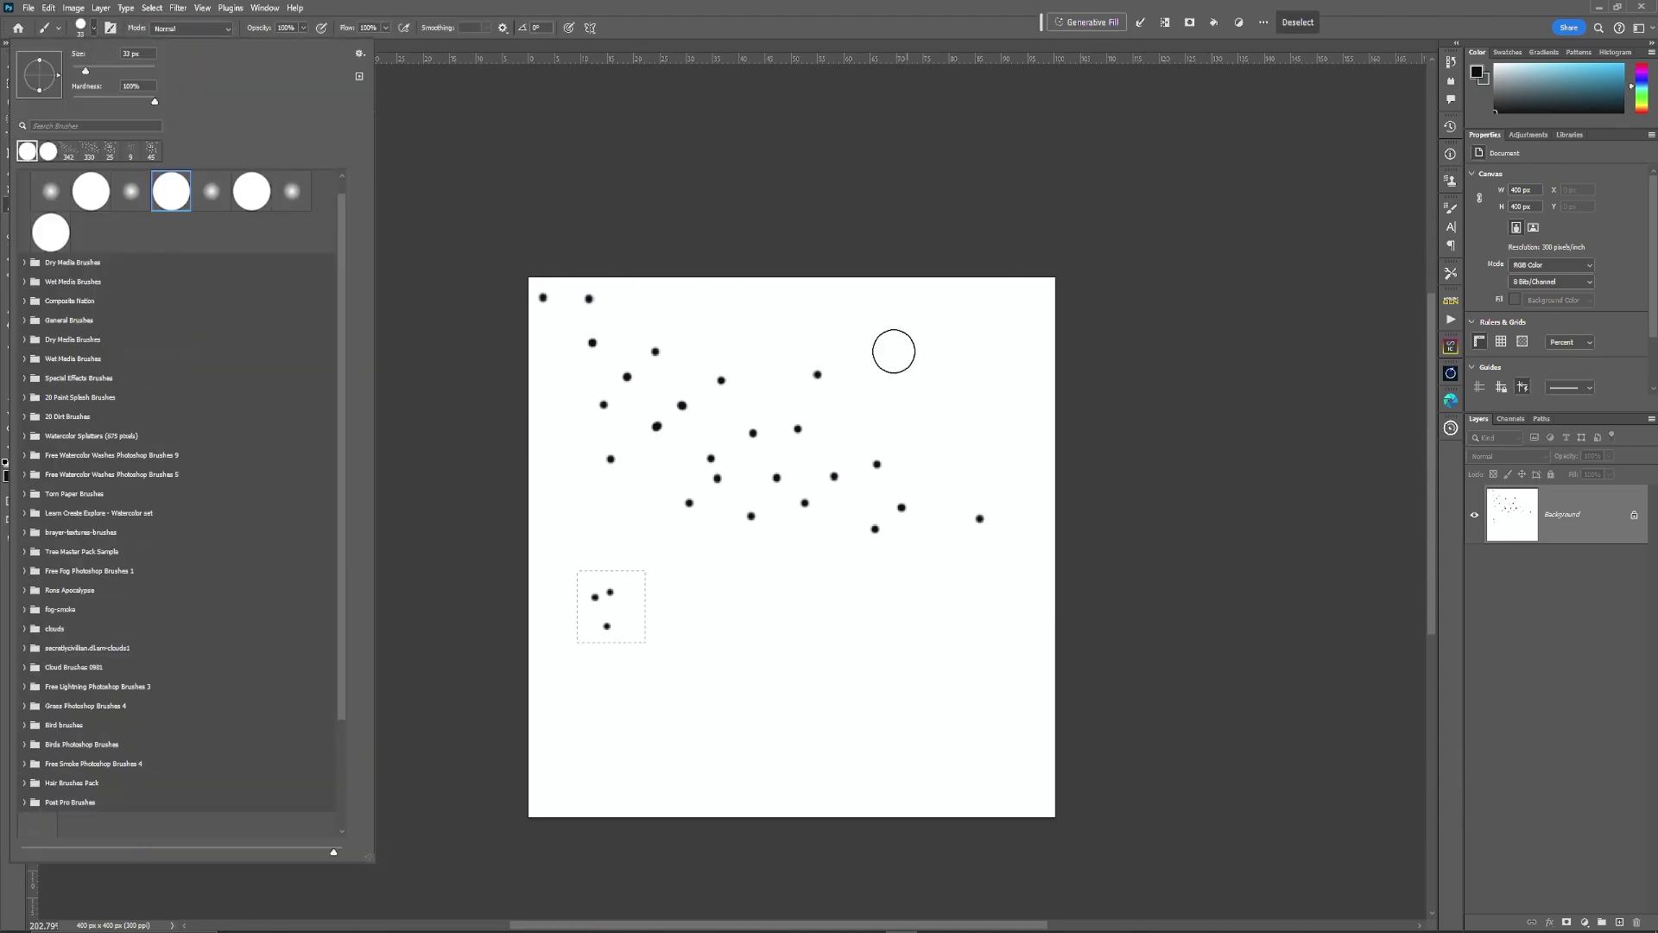
{"action": "left_click", "coordinate": [865, 65]}
{"action": "key", "text": "ctrl+d"}
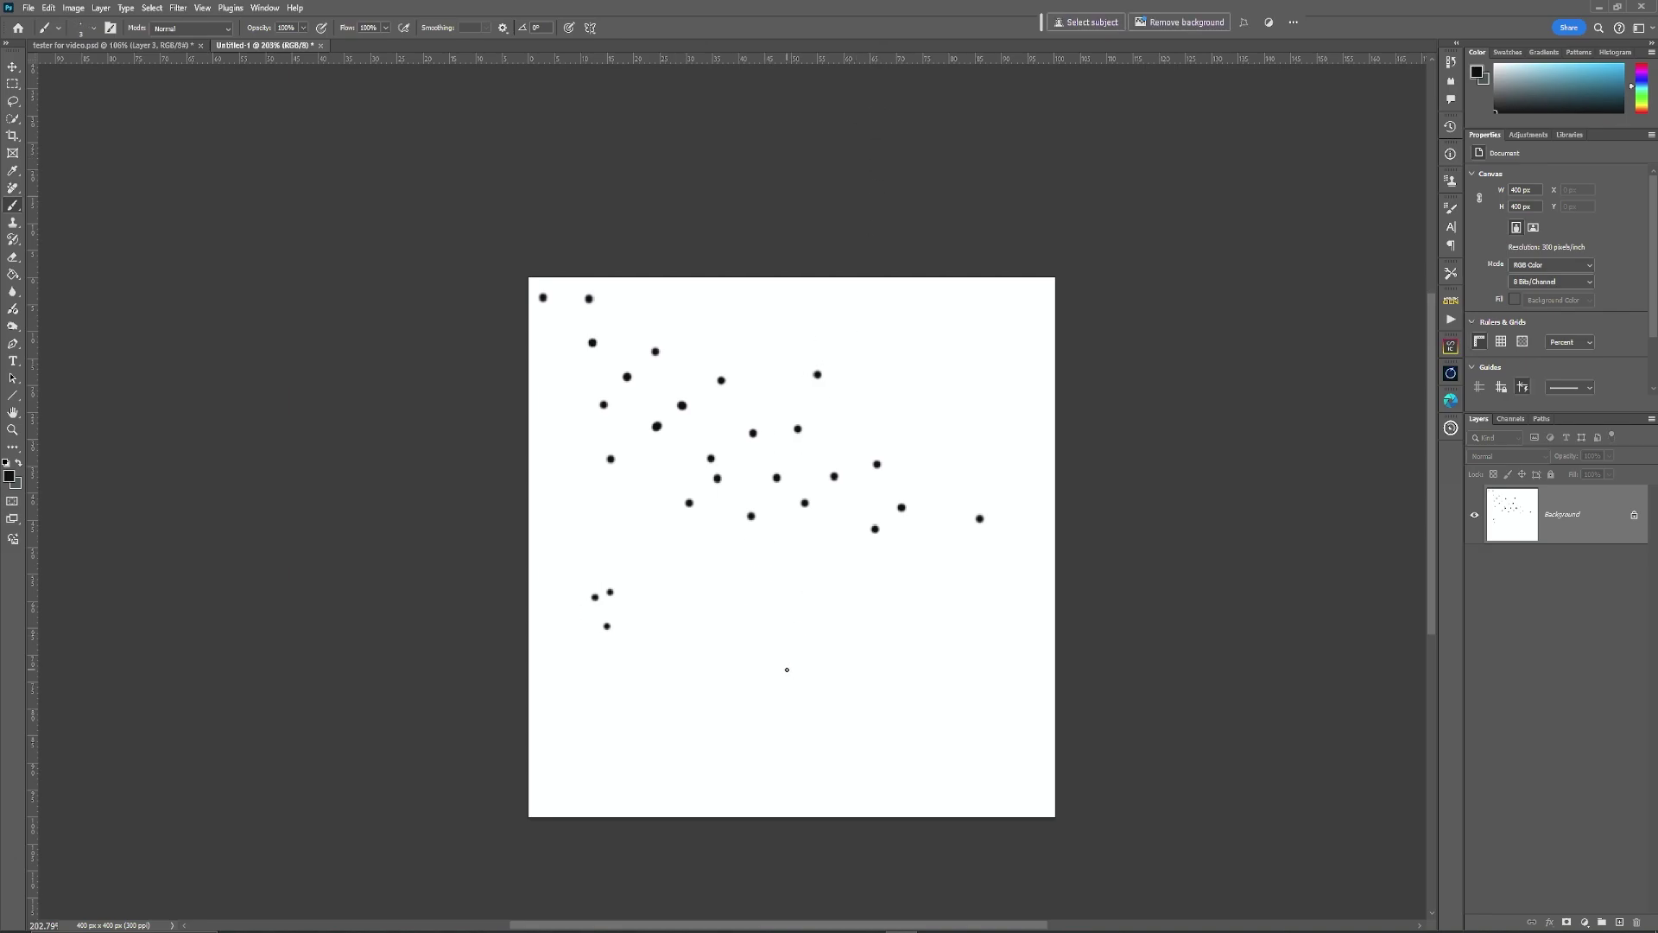
Marquee-select the single dot near the canvas's lower middle and define it as a brush preset named "hair single star".
{"action": "key", "text": "m"}
{"action": "left_click_drag", "start_coordinate": [733, 603], "coordinate": [865, 726]}
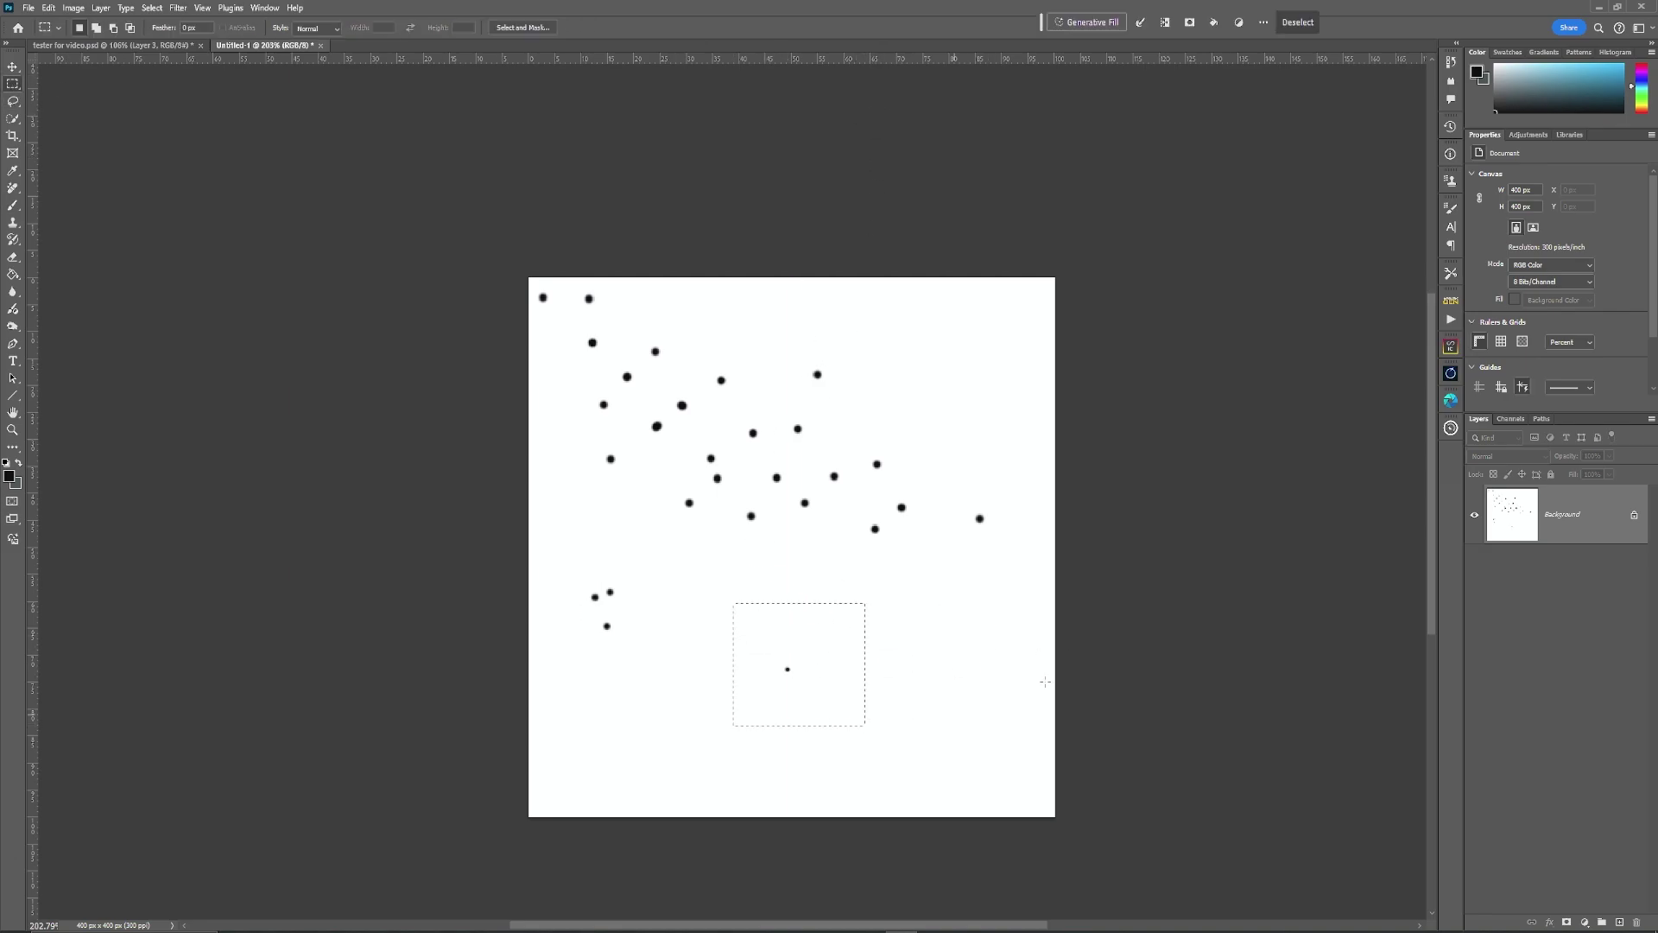
{"action": "left_click", "coordinate": [48, 8]}
{"action": "left_click", "coordinate": [150, 393]}
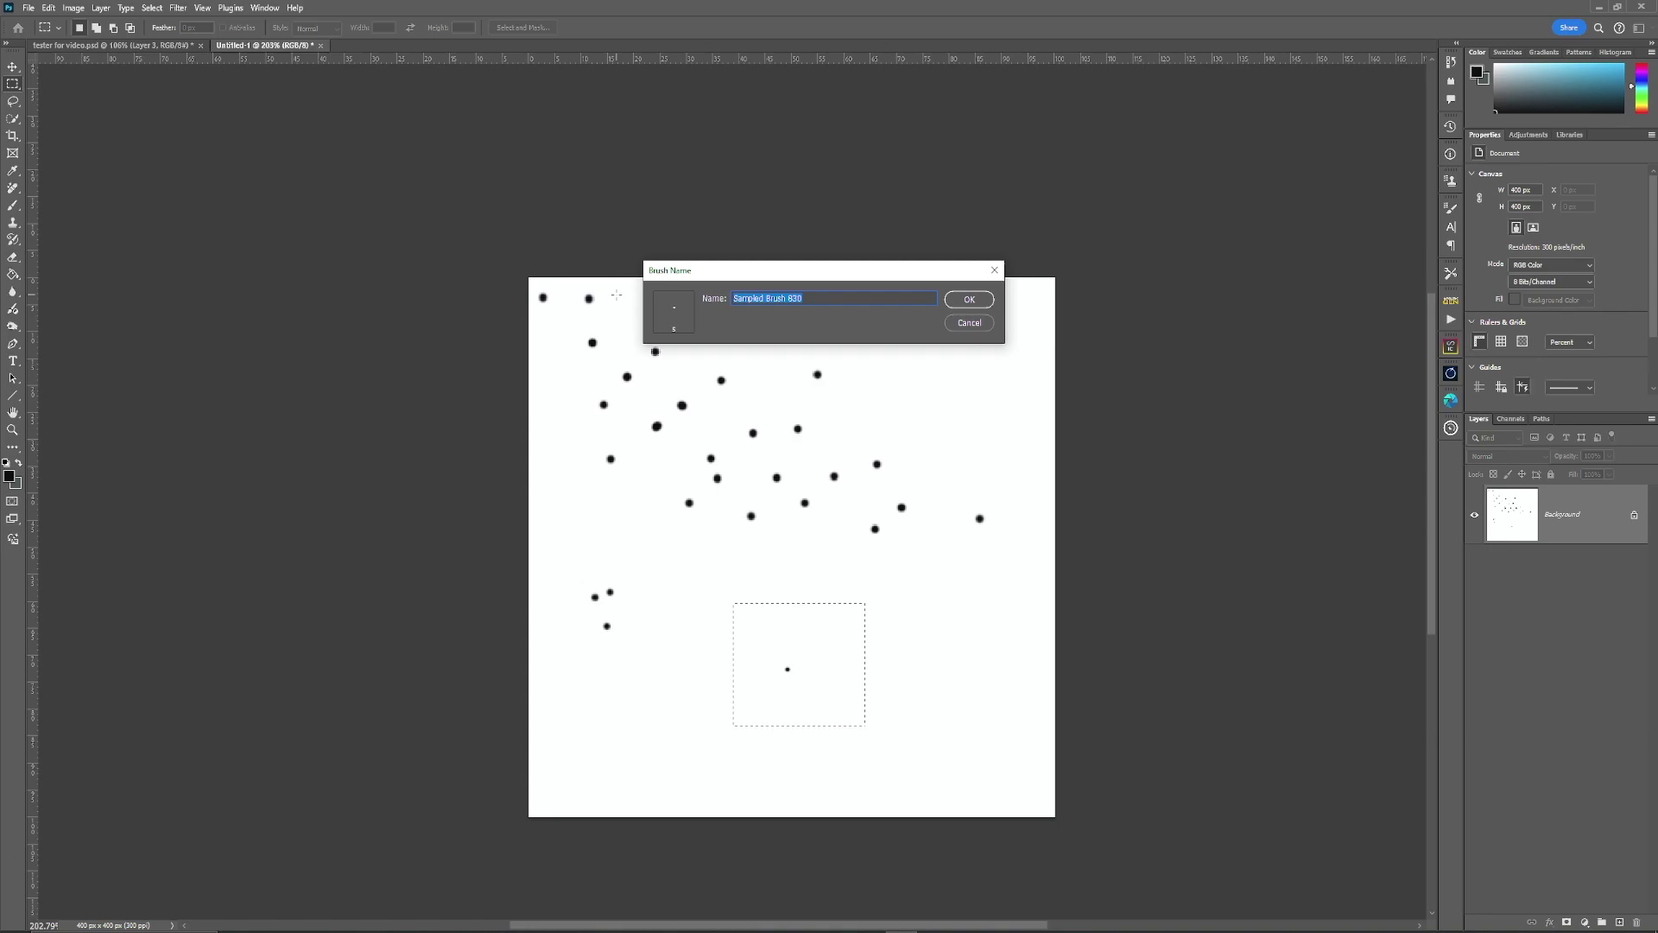
{"action": "type", "text": "hair single star"}
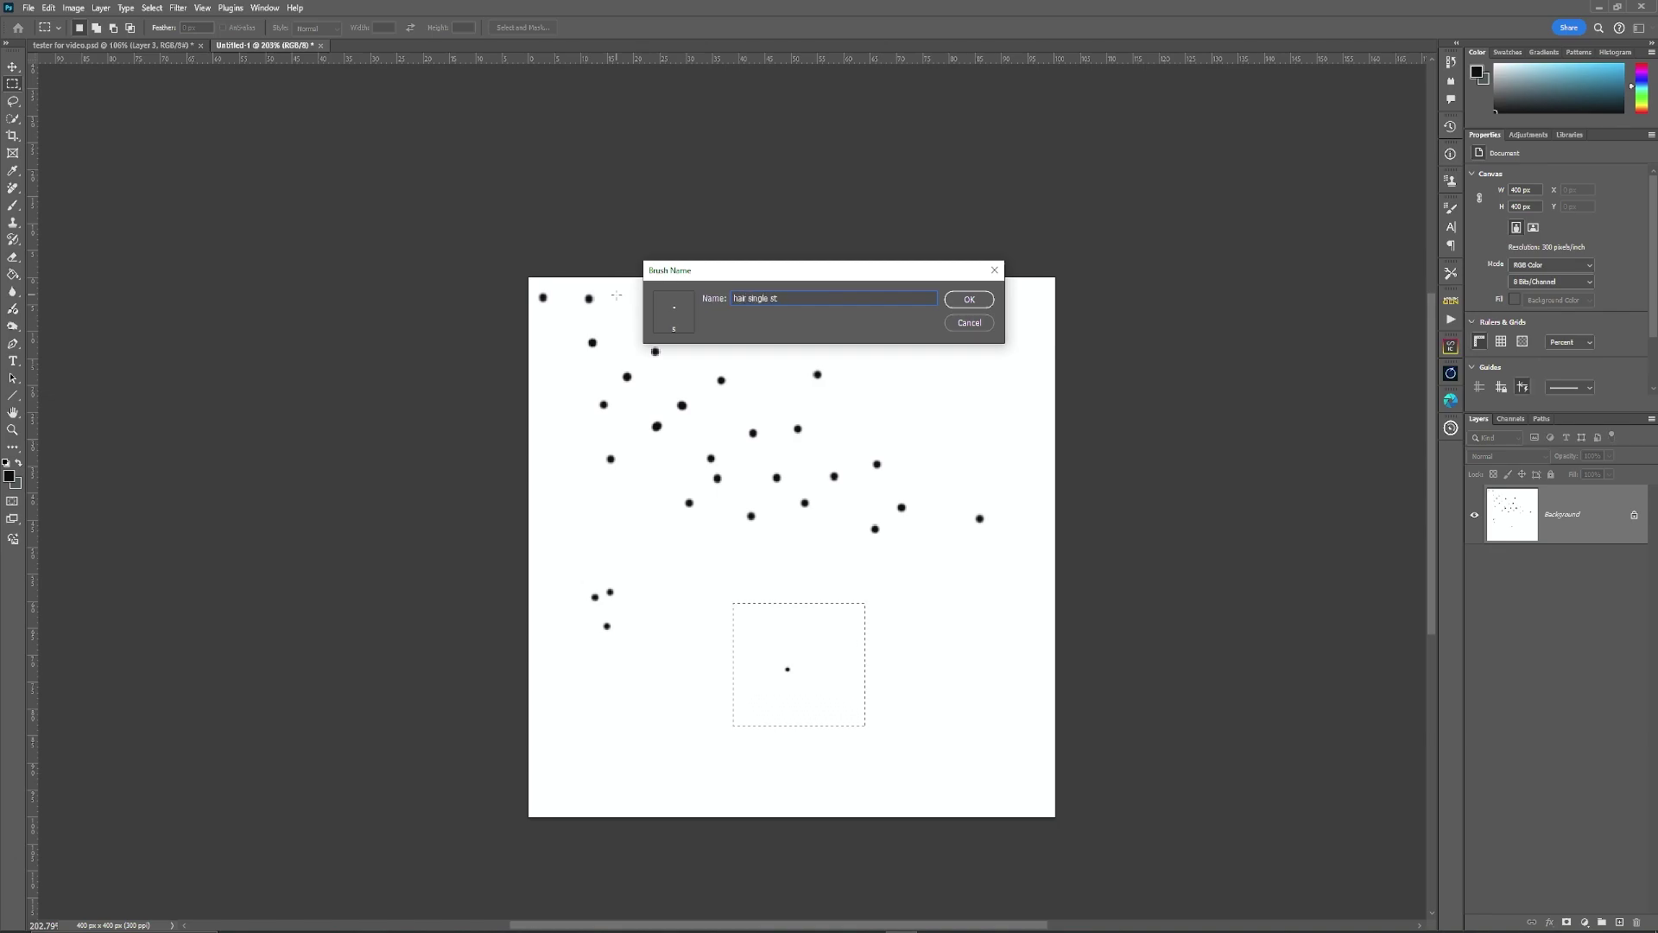
{"action": "key", "text": "Return"}
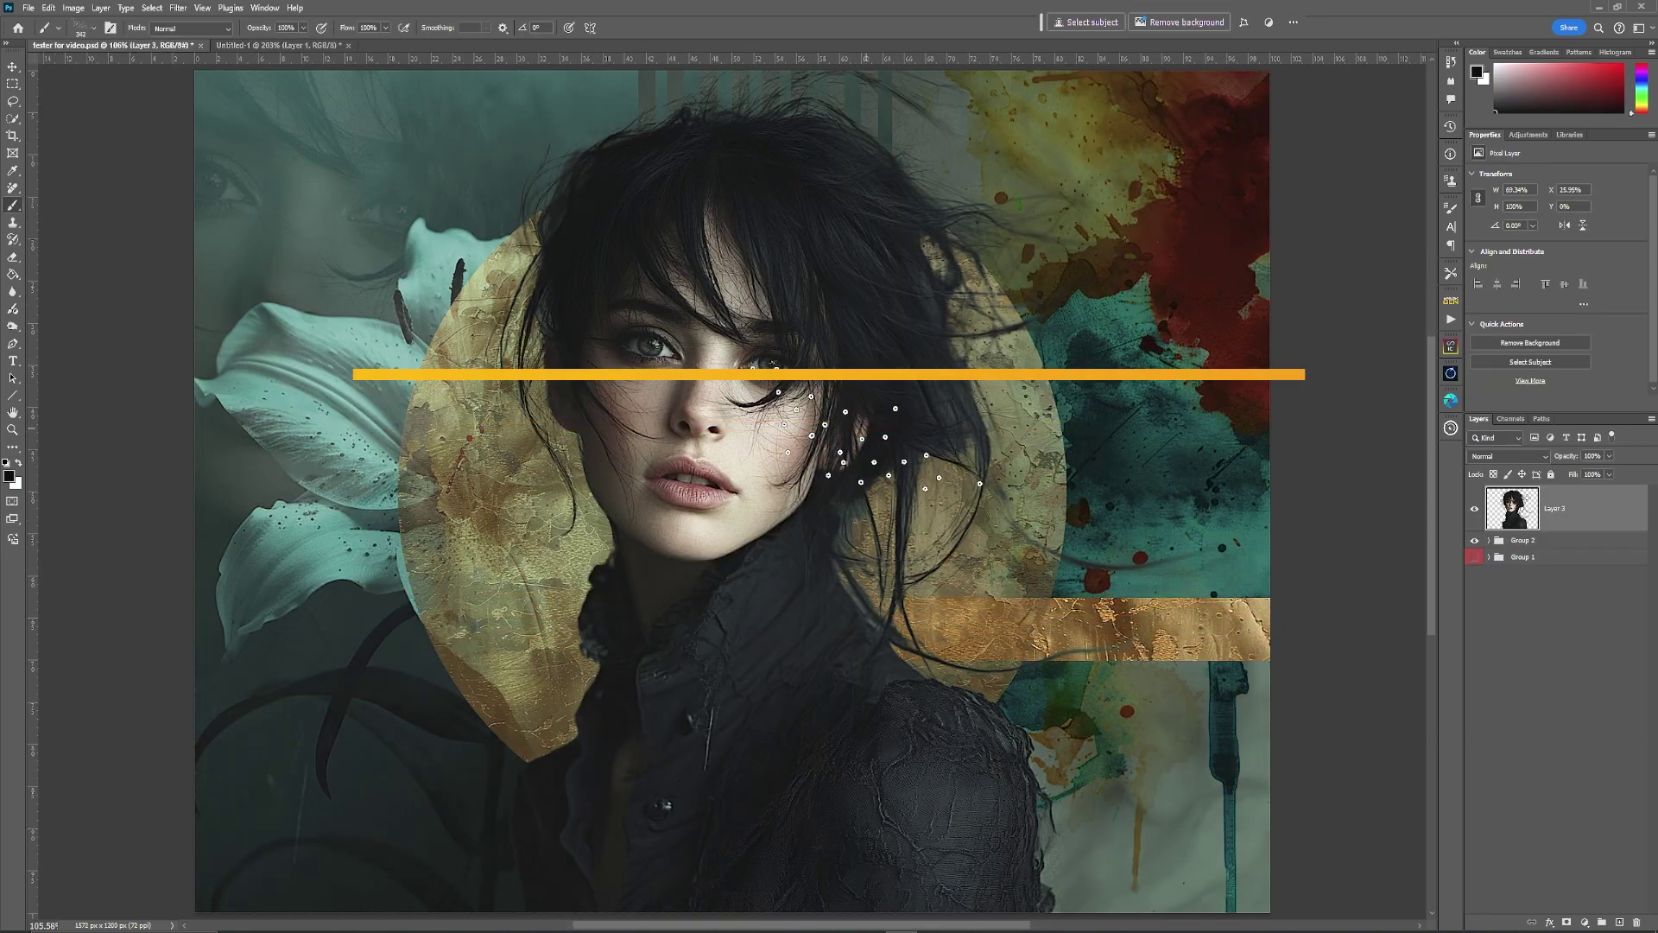
Test the scattered-dot brush over the outer hair in the portrait document and undo the mark.
{"action": "left_click", "coordinate": [959, 423]}
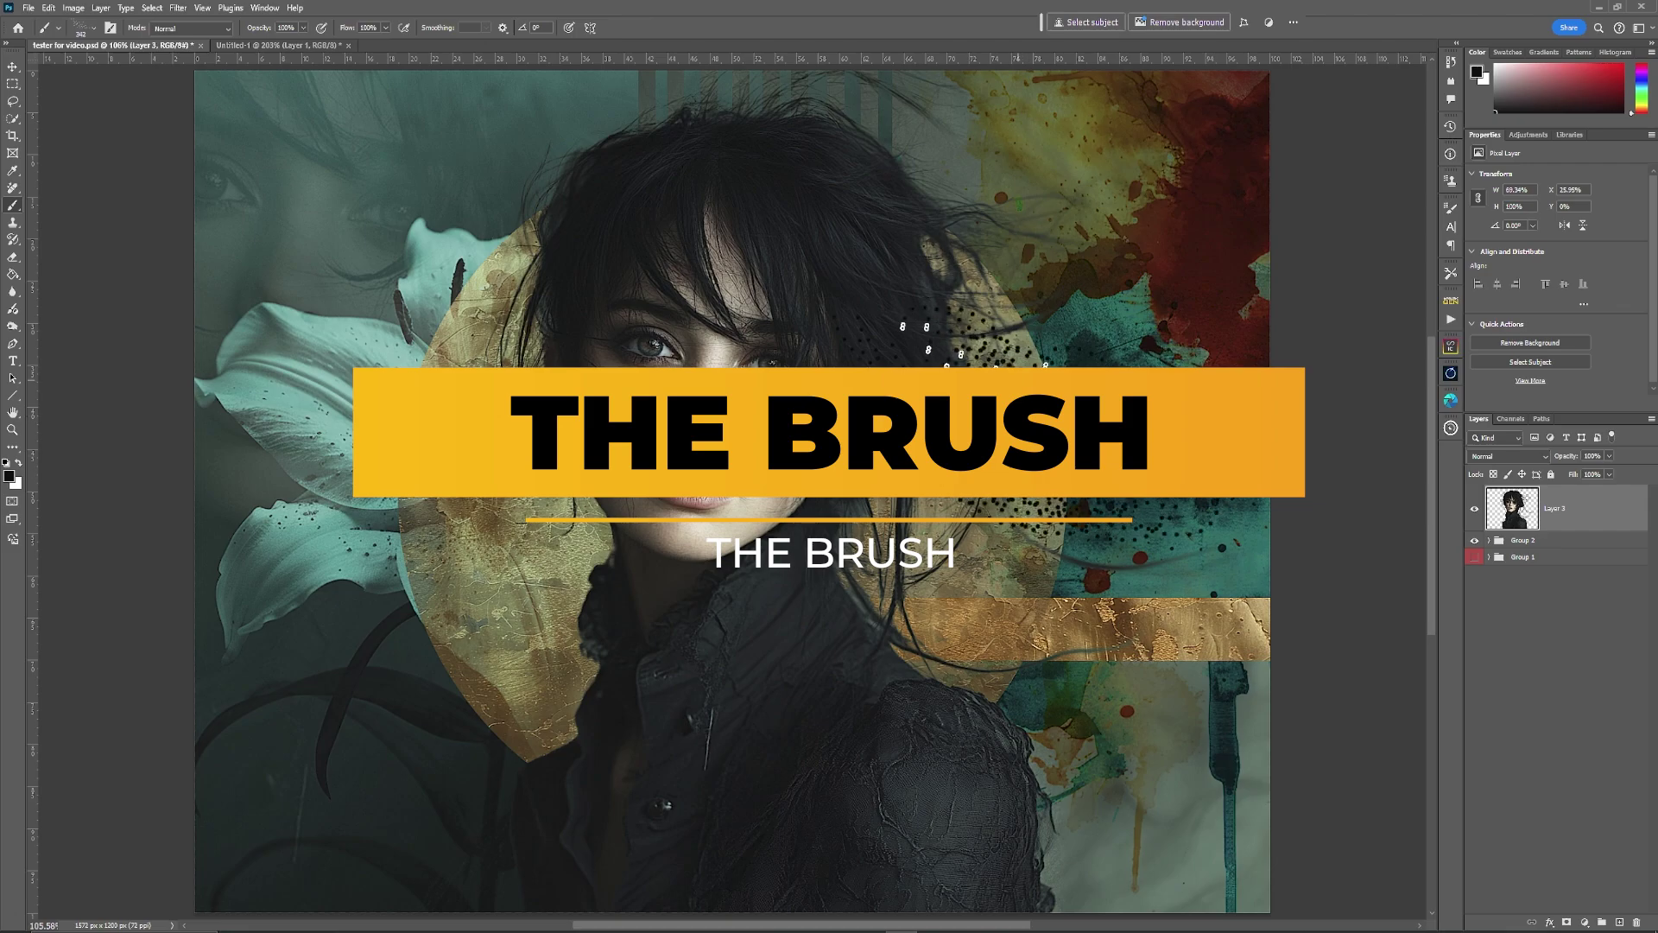
{"action": "key", "text": "ctrl+z"}
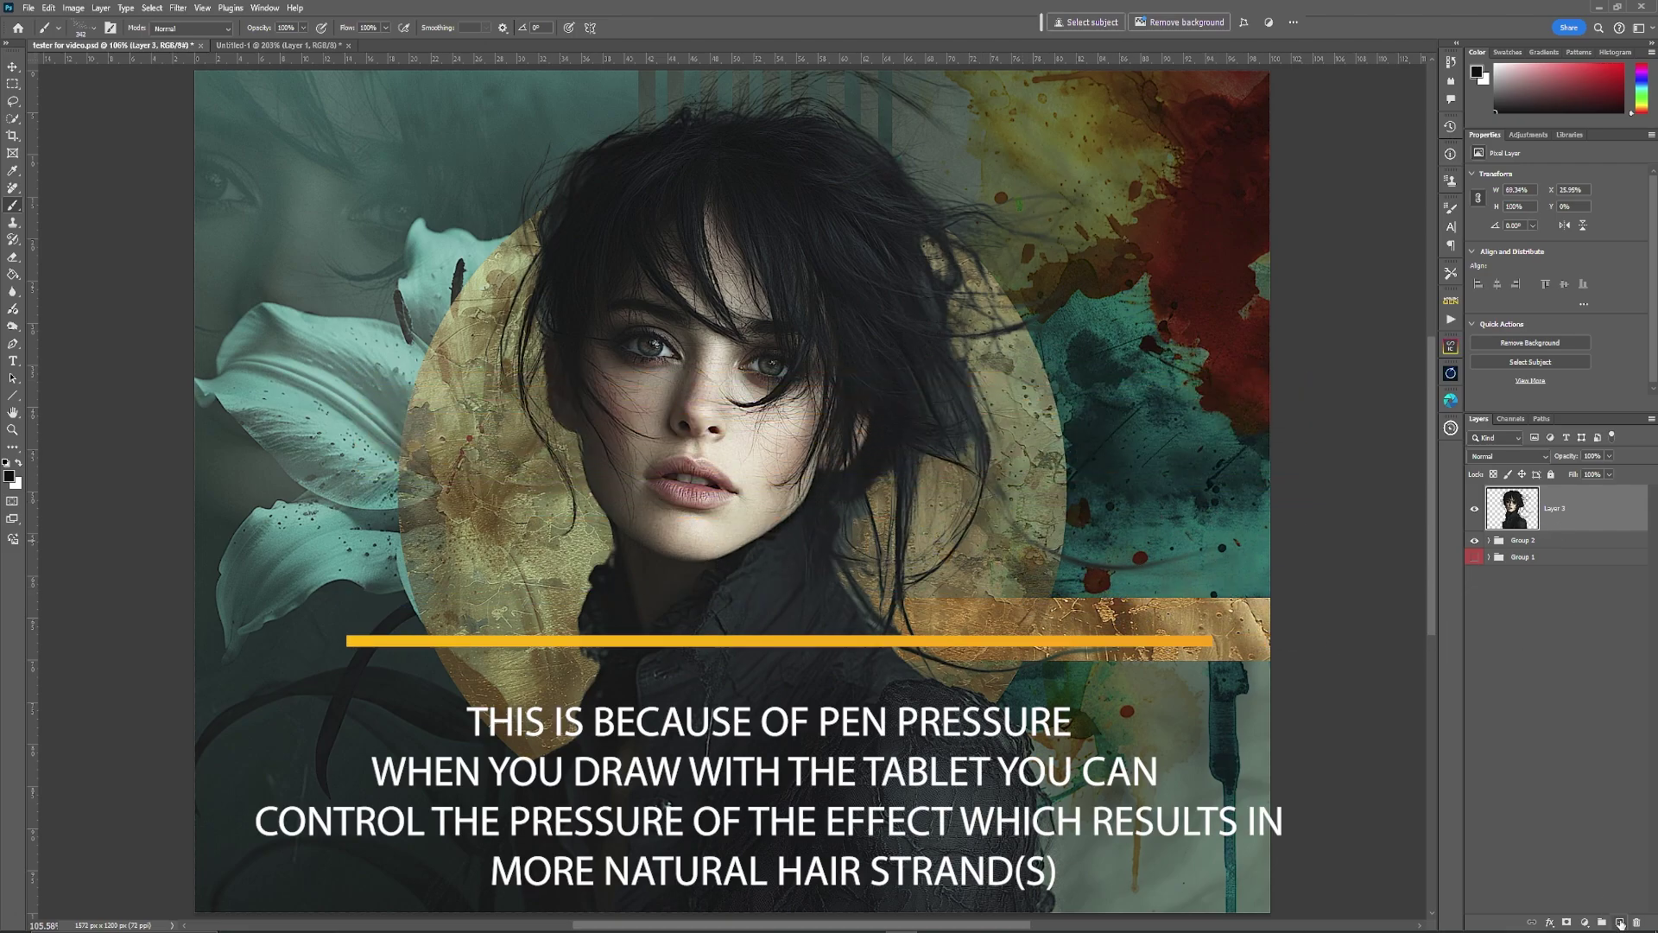
Add a new empty layer above the portrait layer for painting strands along the hair's outer edge.
{"action": "key", "text": "ctrl+shift+alt+n"}
{"action": "key", "text": "z"}
{"action": "mouse_move", "coordinate": [921, 462]}
{"action": "left_mouse_down"}
{"action": "mouse_move", "coordinate": [1019, 467]}
{"action": "mouse_move", "coordinate": [961, 465]}
{"action": "left_mouse_up"}
{"action": "key", "text": "b"}
{"action": "mouse_move", "coordinate": [985, 389]}
{"action": "left_mouse_down"}
{"action": "mouse_move", "coordinate": [947, 692]}
{"action": "mouse_move", "coordinate": [878, 739]}
{"action": "left_mouse_up"}
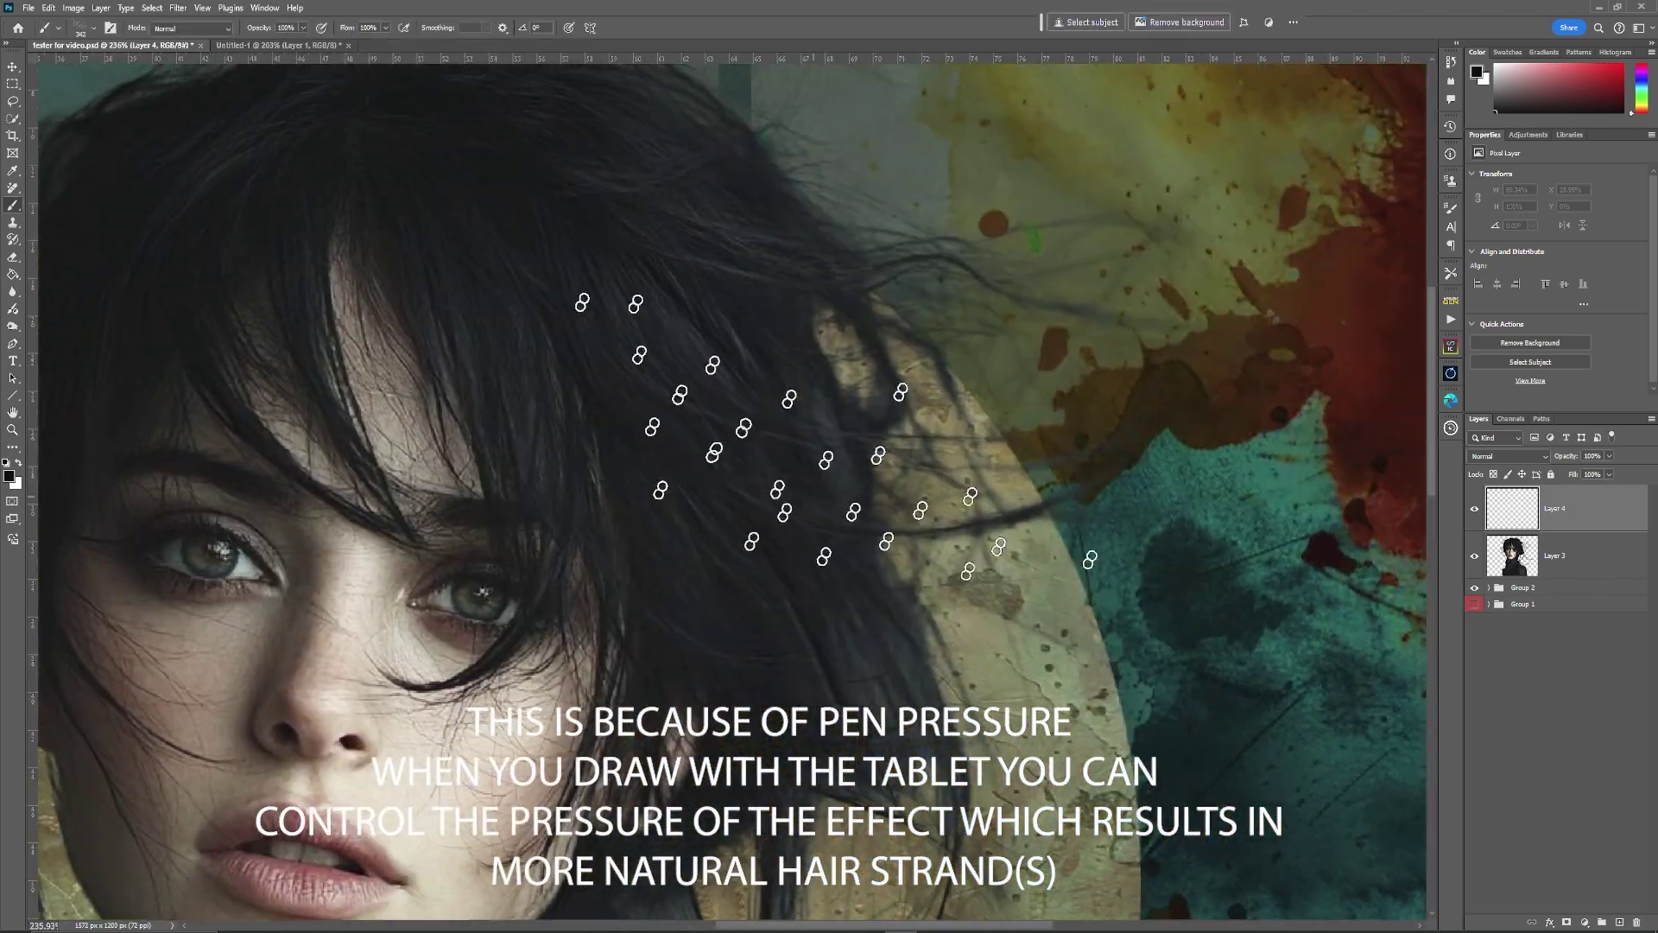
Reduce the scattered-dot hair brush to 30 px.
{"action": "key", "text": "bracketleft"}
{"action": "key", "text": "bracketleft"}
{"action": "key", "text": "bracketleft"}
{"action": "key", "text": "bracketleft"}
{"action": "key", "text": "bracketleft"}
{"action": "key", "text": "bracketleft"}
{"action": "key", "text": "bracketleft"}
{"action": "key", "text": "bracketleft"}
{"action": "key", "text": "bracketleft"}
{"action": "key", "text": "bracketleft"}
{"action": "key", "text": "bracketleft"}
{"action": "key", "text": "bracketleft"}
{"action": "key", "text": "bracketleft"}
{"action": "key", "text": "bracketleft"}
{"action": "key", "text": "bracketleft"}
{"action": "key", "text": "bracketleft"}
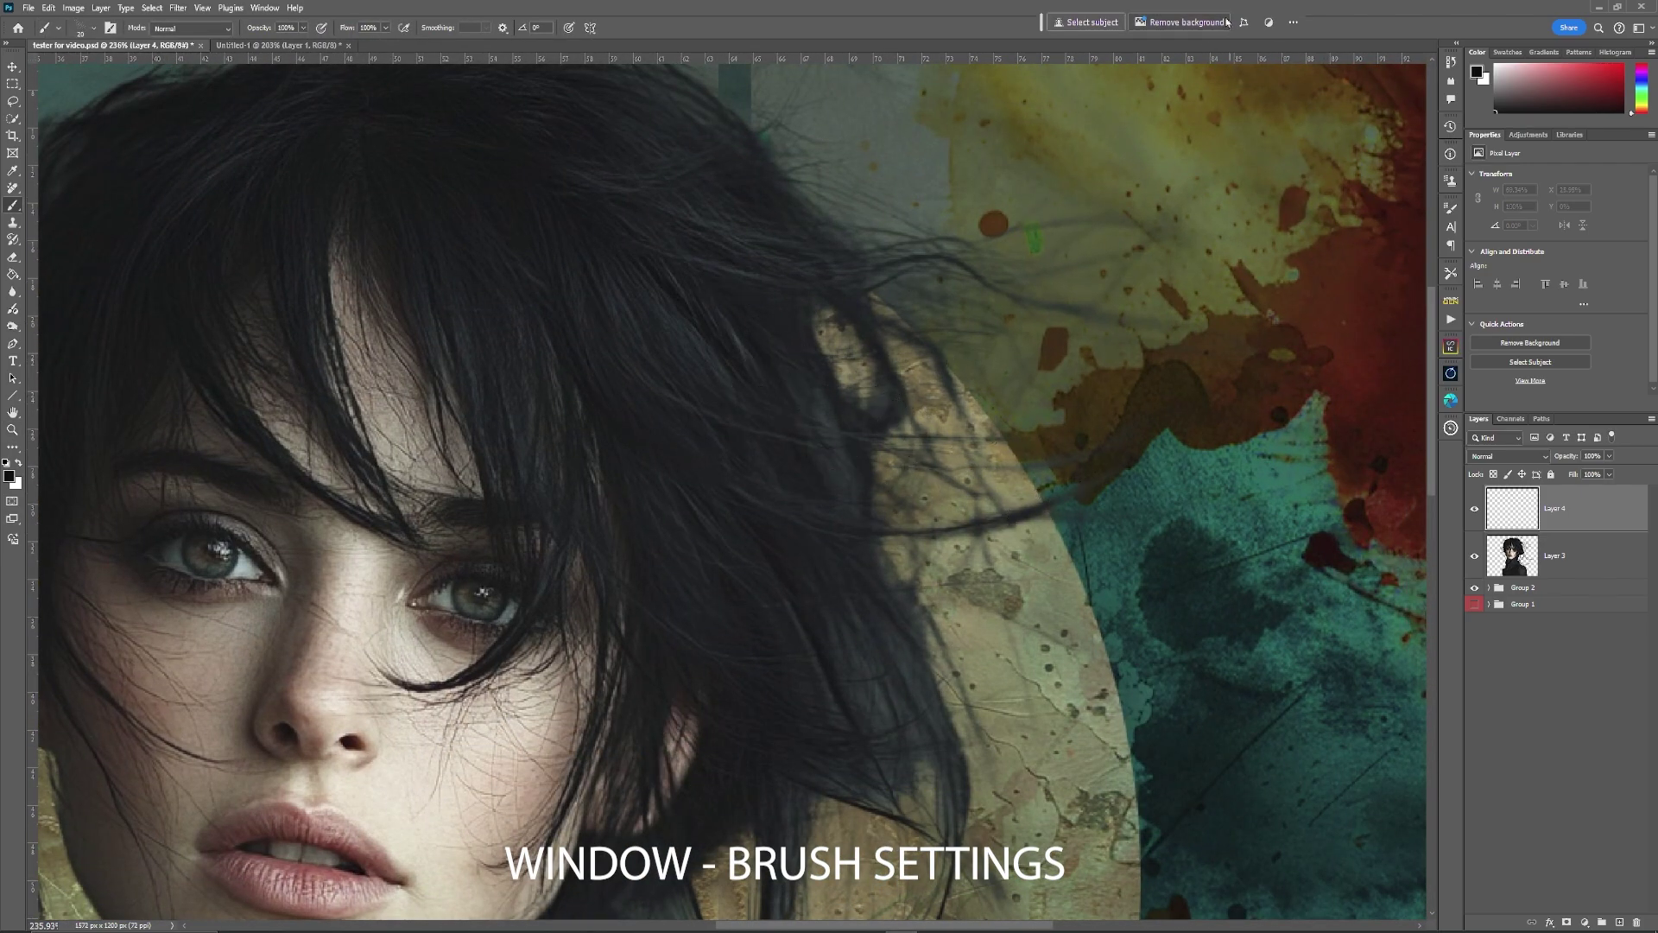
Show the brush settings and try Shape Dynamics with a 60% size jitter, leaving Shape Dynamics switched off.
{"action": "left_click", "coordinate": [264, 7]}
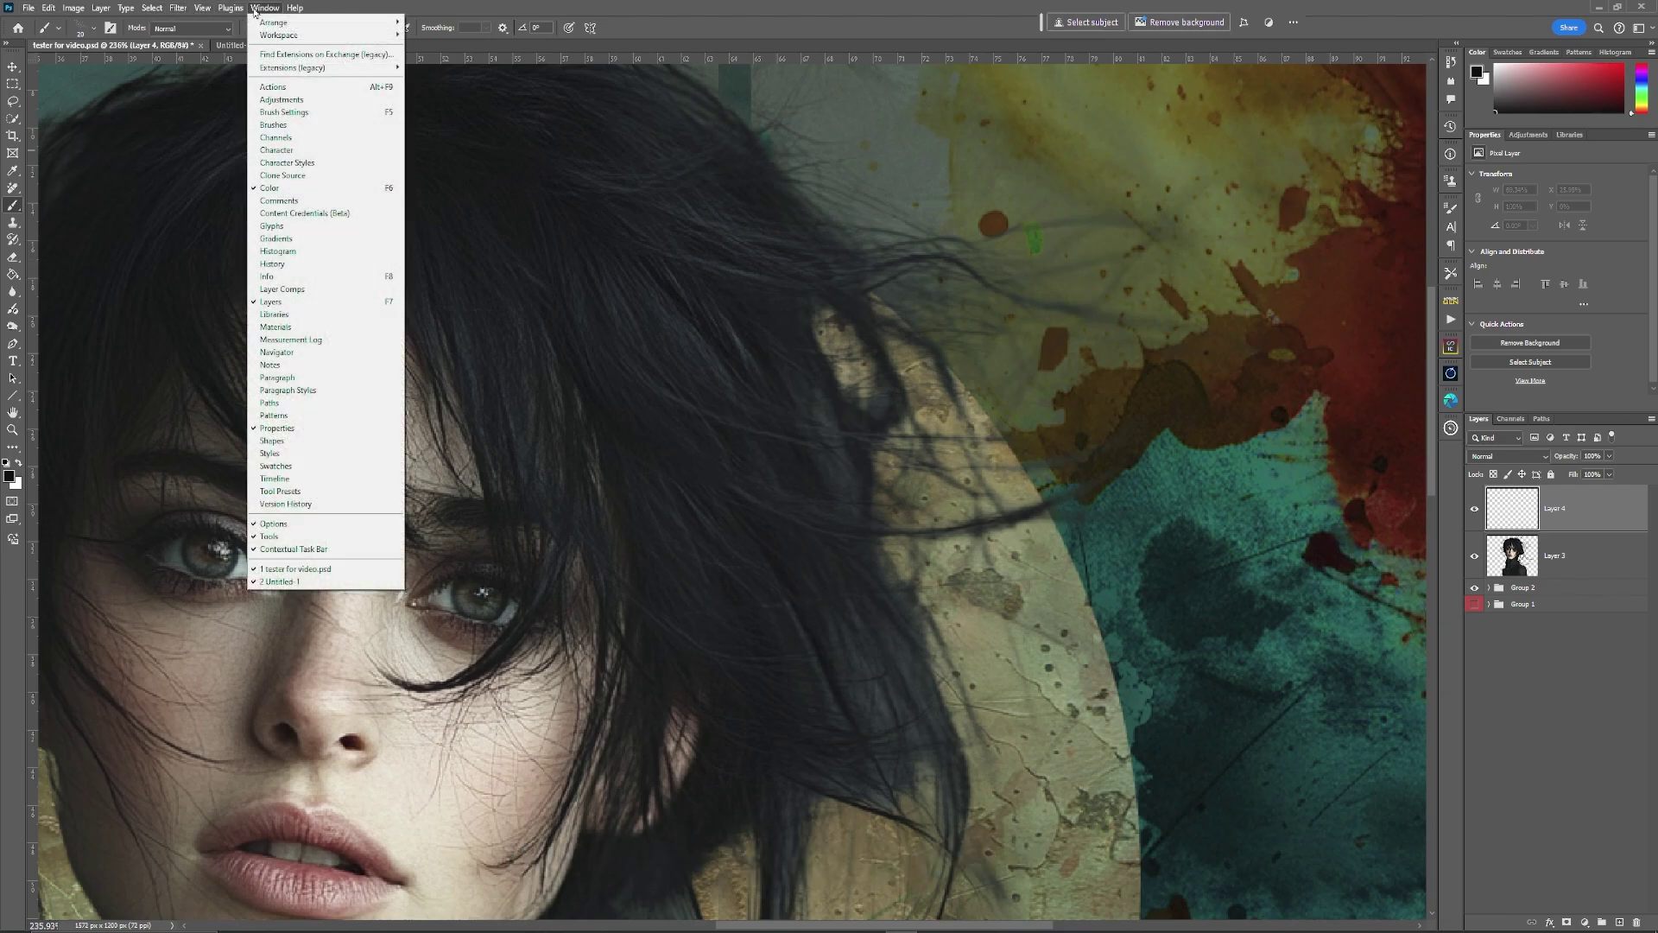
{"action": "left_click", "coordinate": [278, 113]}
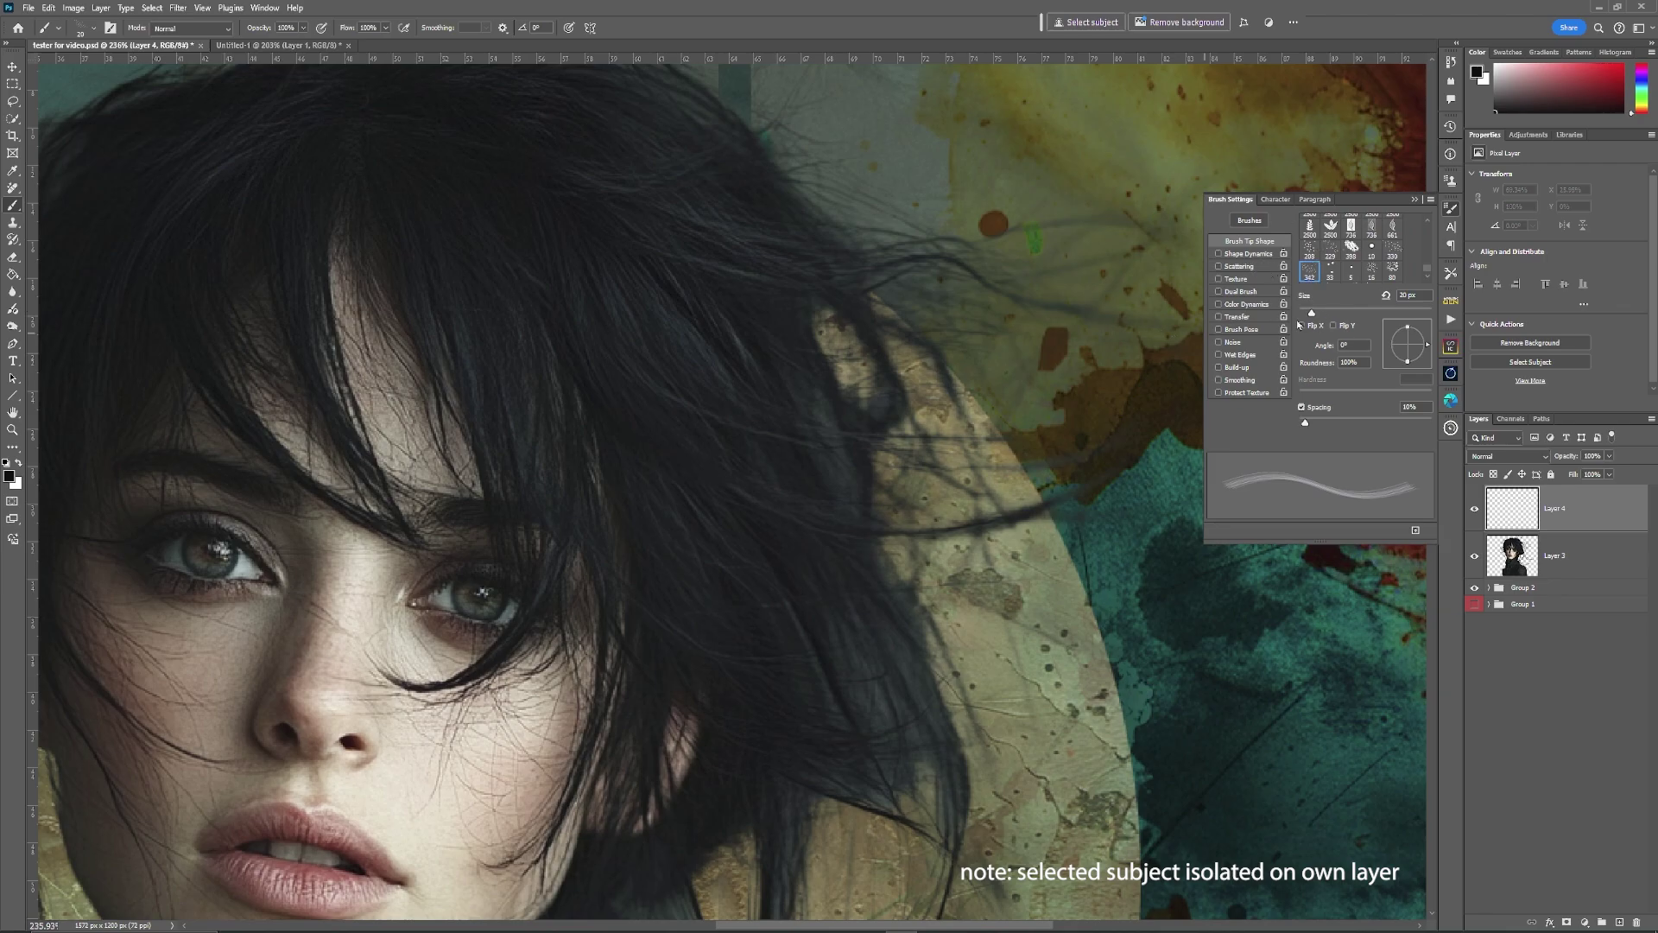
{"action": "left_click", "coordinate": [1250, 255]}
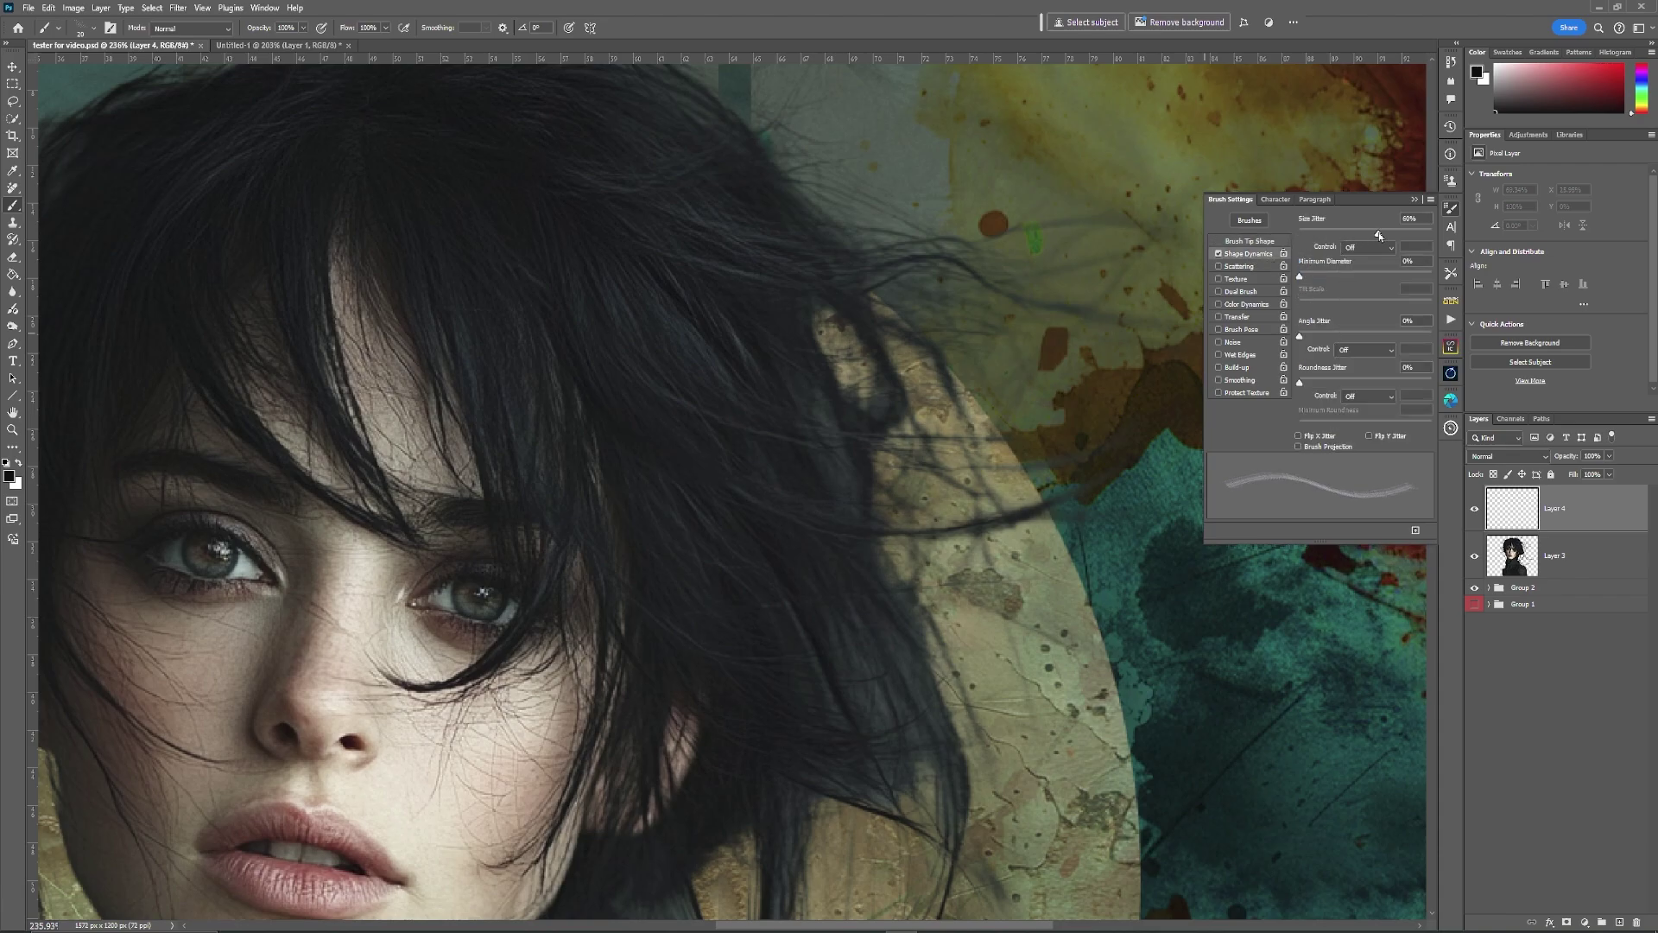
{"action": "left_click", "coordinate": [1219, 254]}
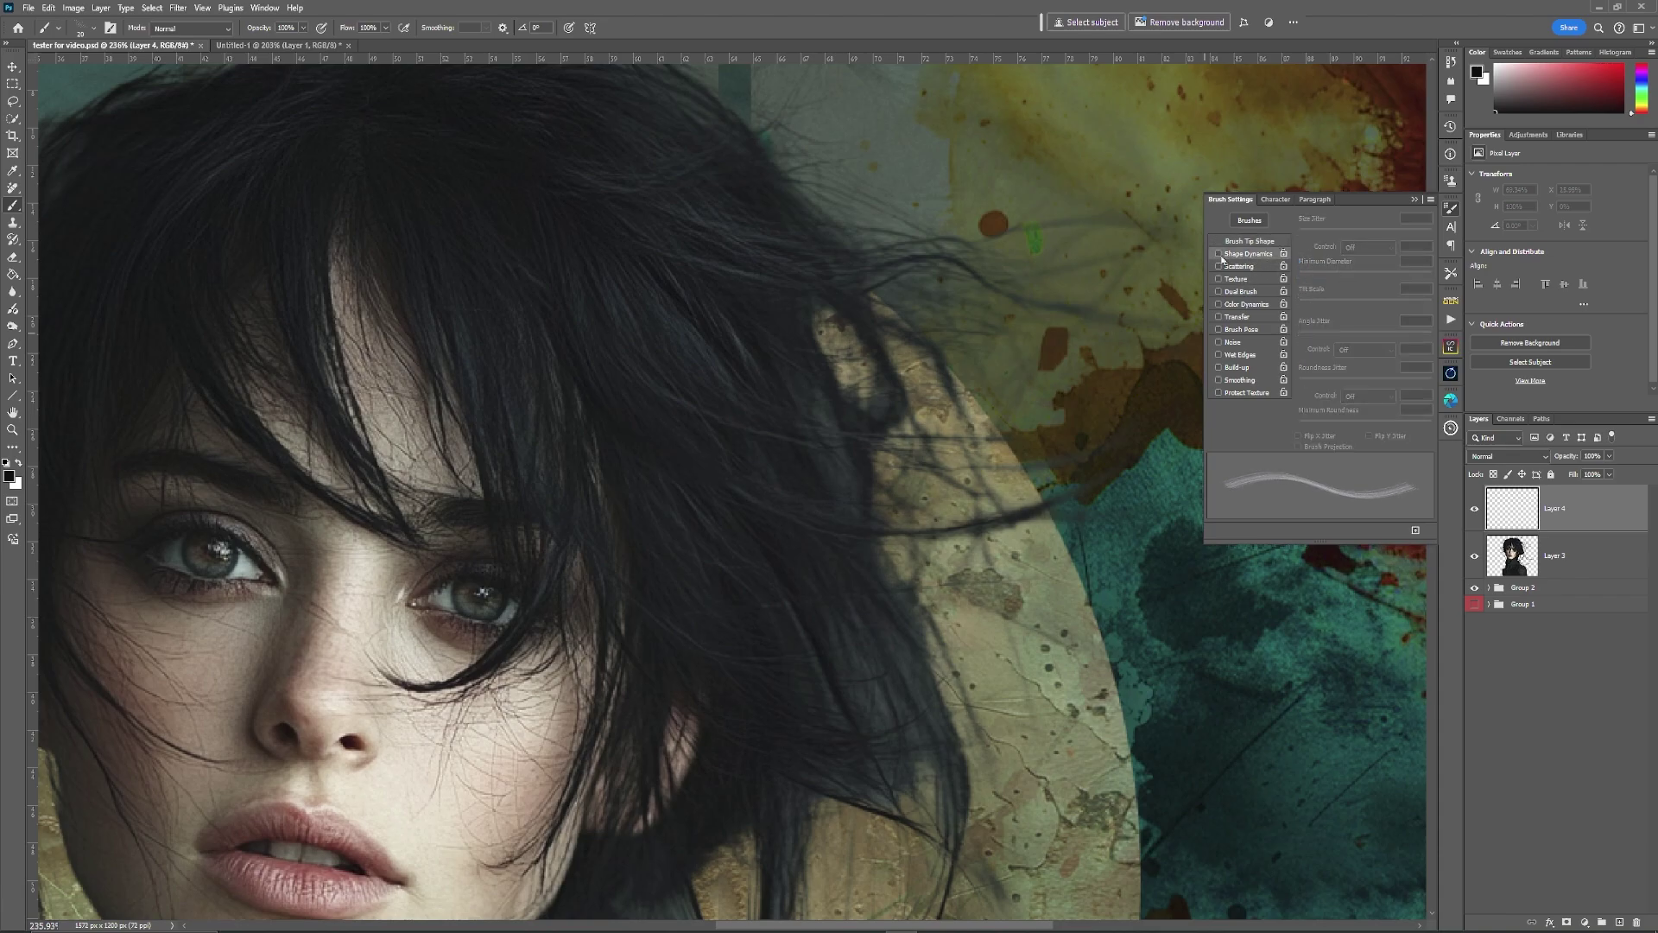
Lower the brush tip's spacing and enable Transfer with opacity controlled by pen pressure, trying different opacity jitter amounts.
{"action": "left_click", "coordinate": [1251, 242]}
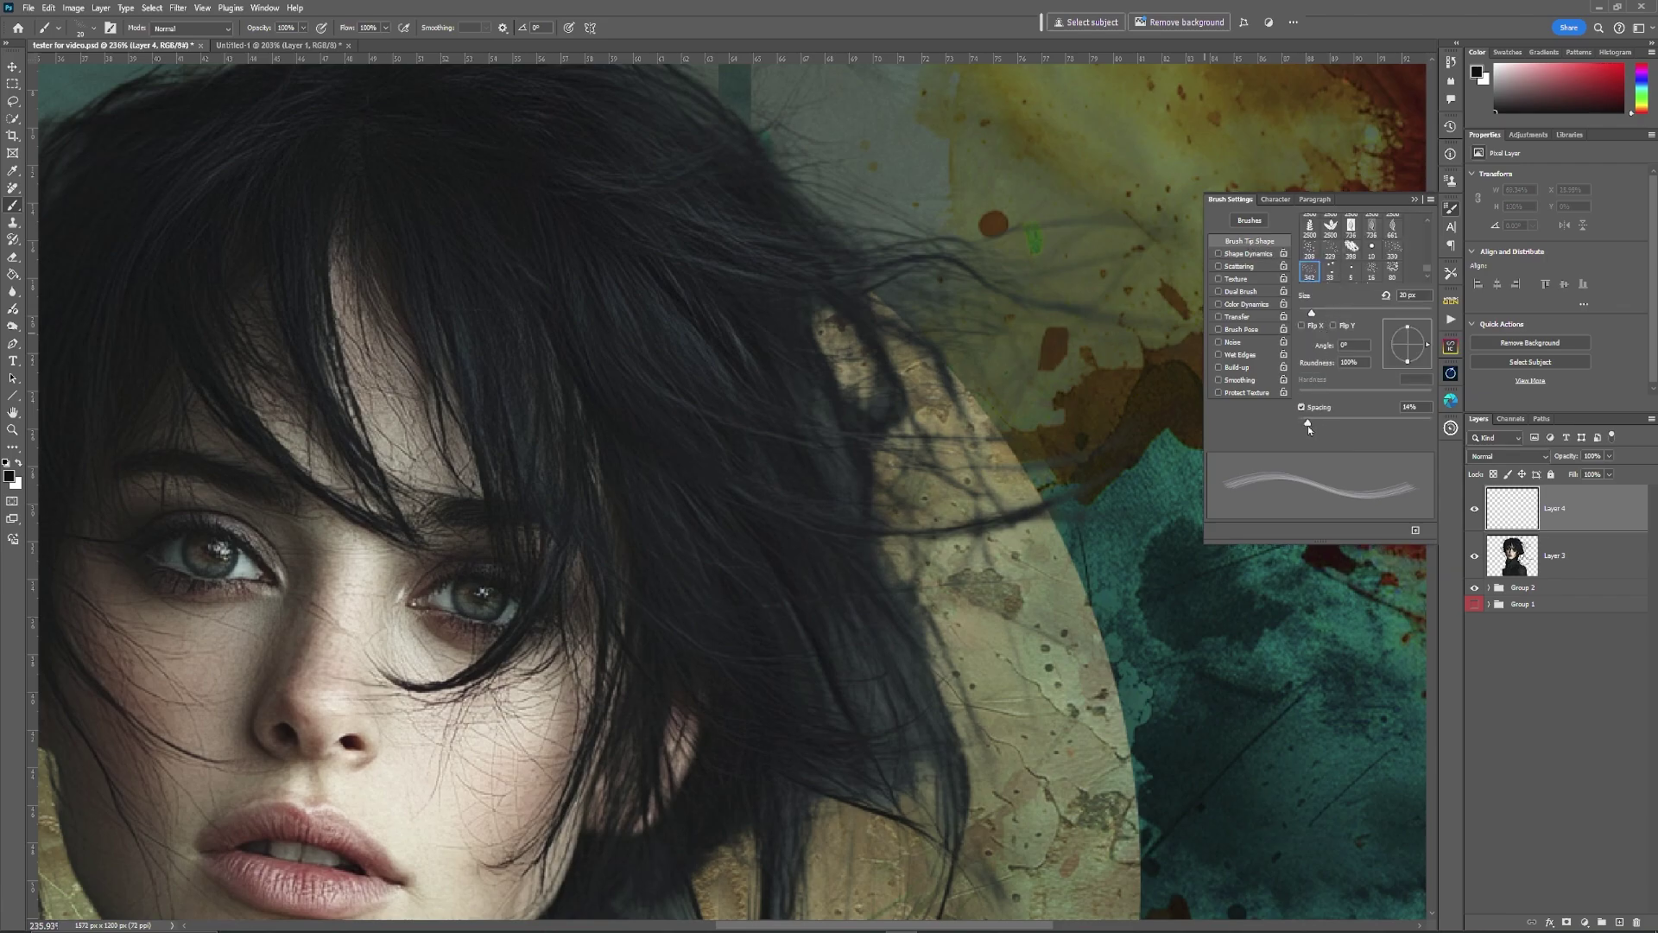
{"action": "left_click_drag", "start_coordinate": [1309, 427], "coordinate": [1248, 424]}
{"action": "left_click", "coordinate": [1237, 318]}
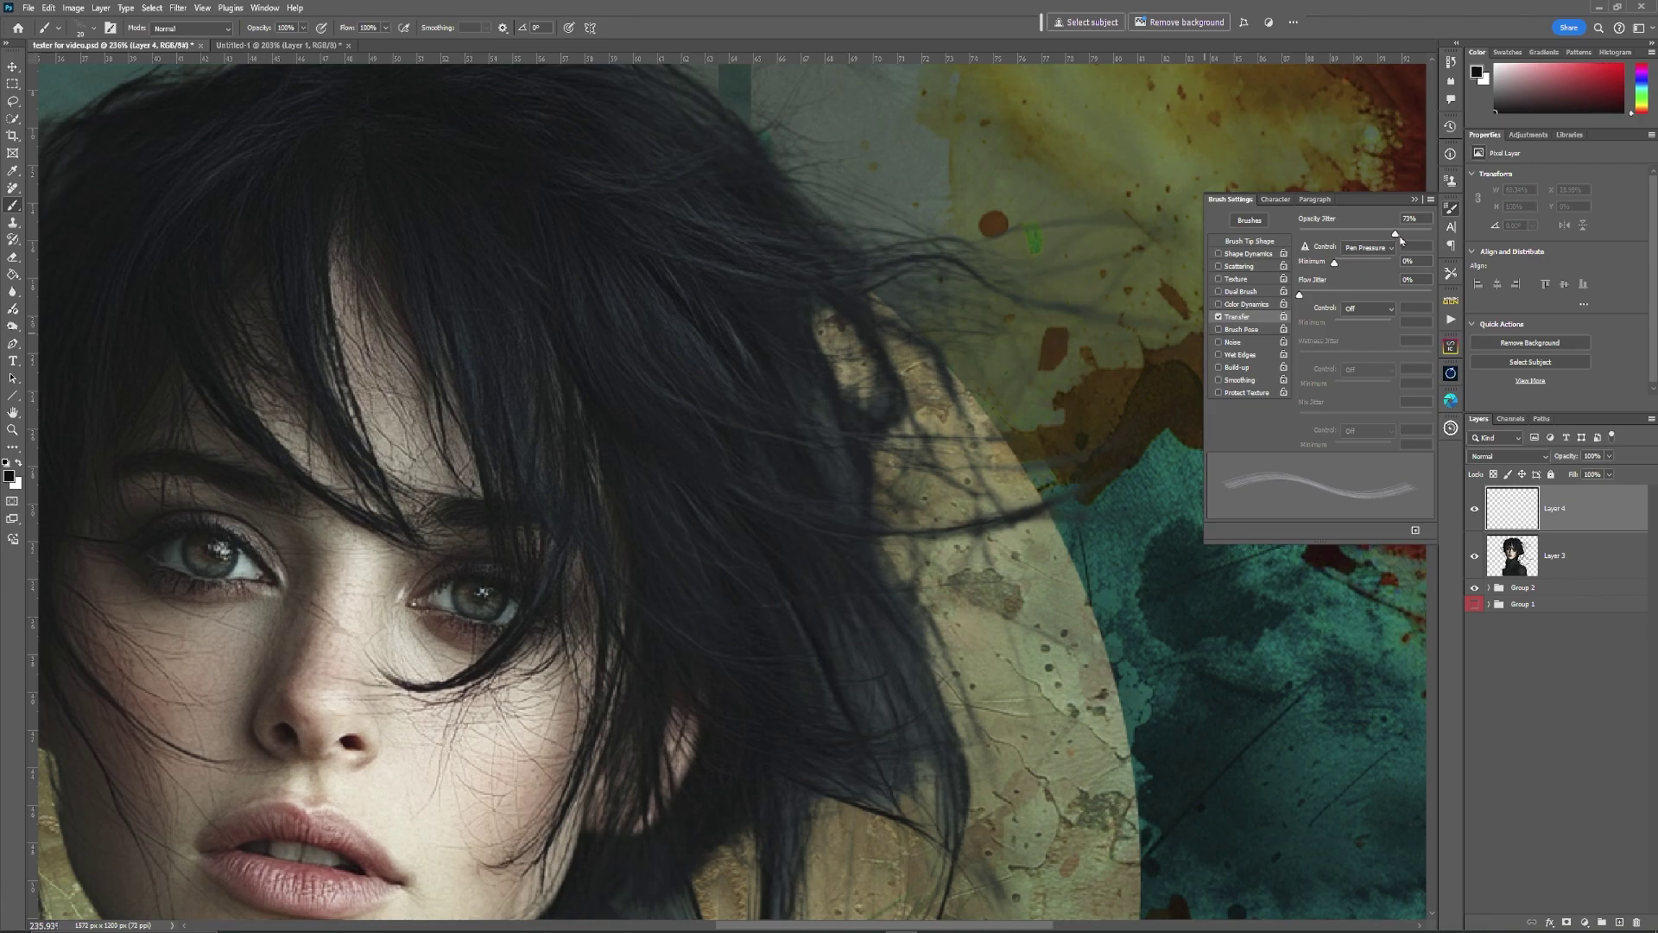
{"action": "left_click_drag", "start_coordinate": [1402, 236], "coordinate": [1299, 242]}
Paint curved test strands over the yellow background beside the upper outer edge of the hair.
{"action": "left_click_drag", "start_coordinate": [947, 141], "coordinate": [1098, 196]}
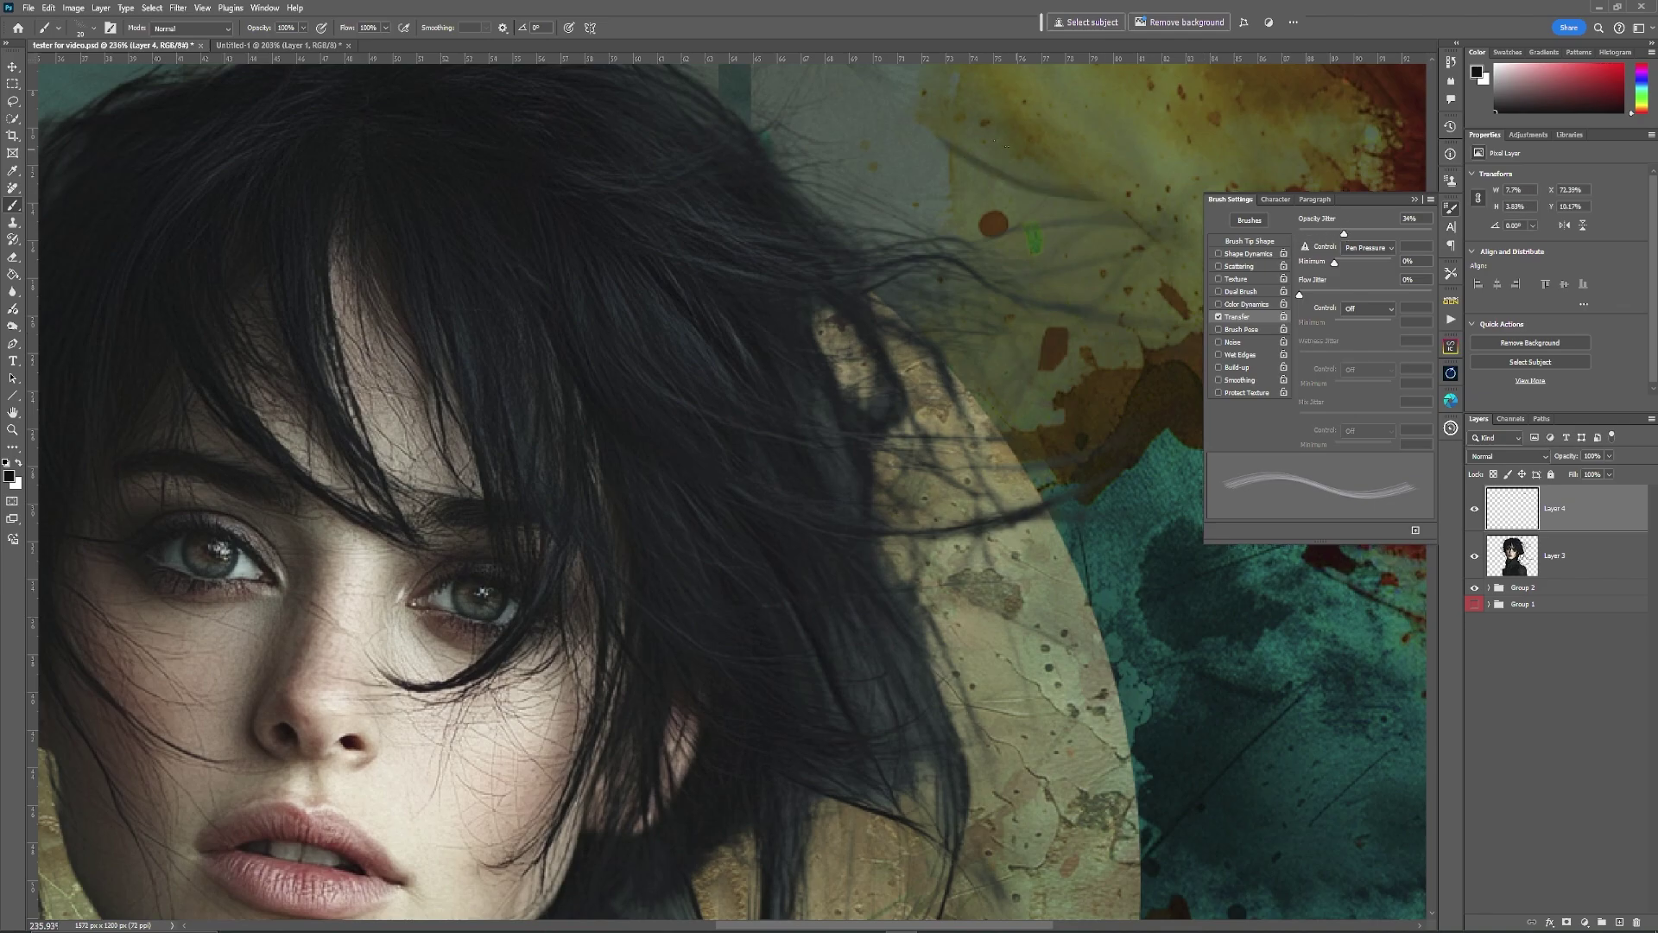
{"action": "left_click_drag", "start_coordinate": [994, 140], "coordinate": [1104, 224]}
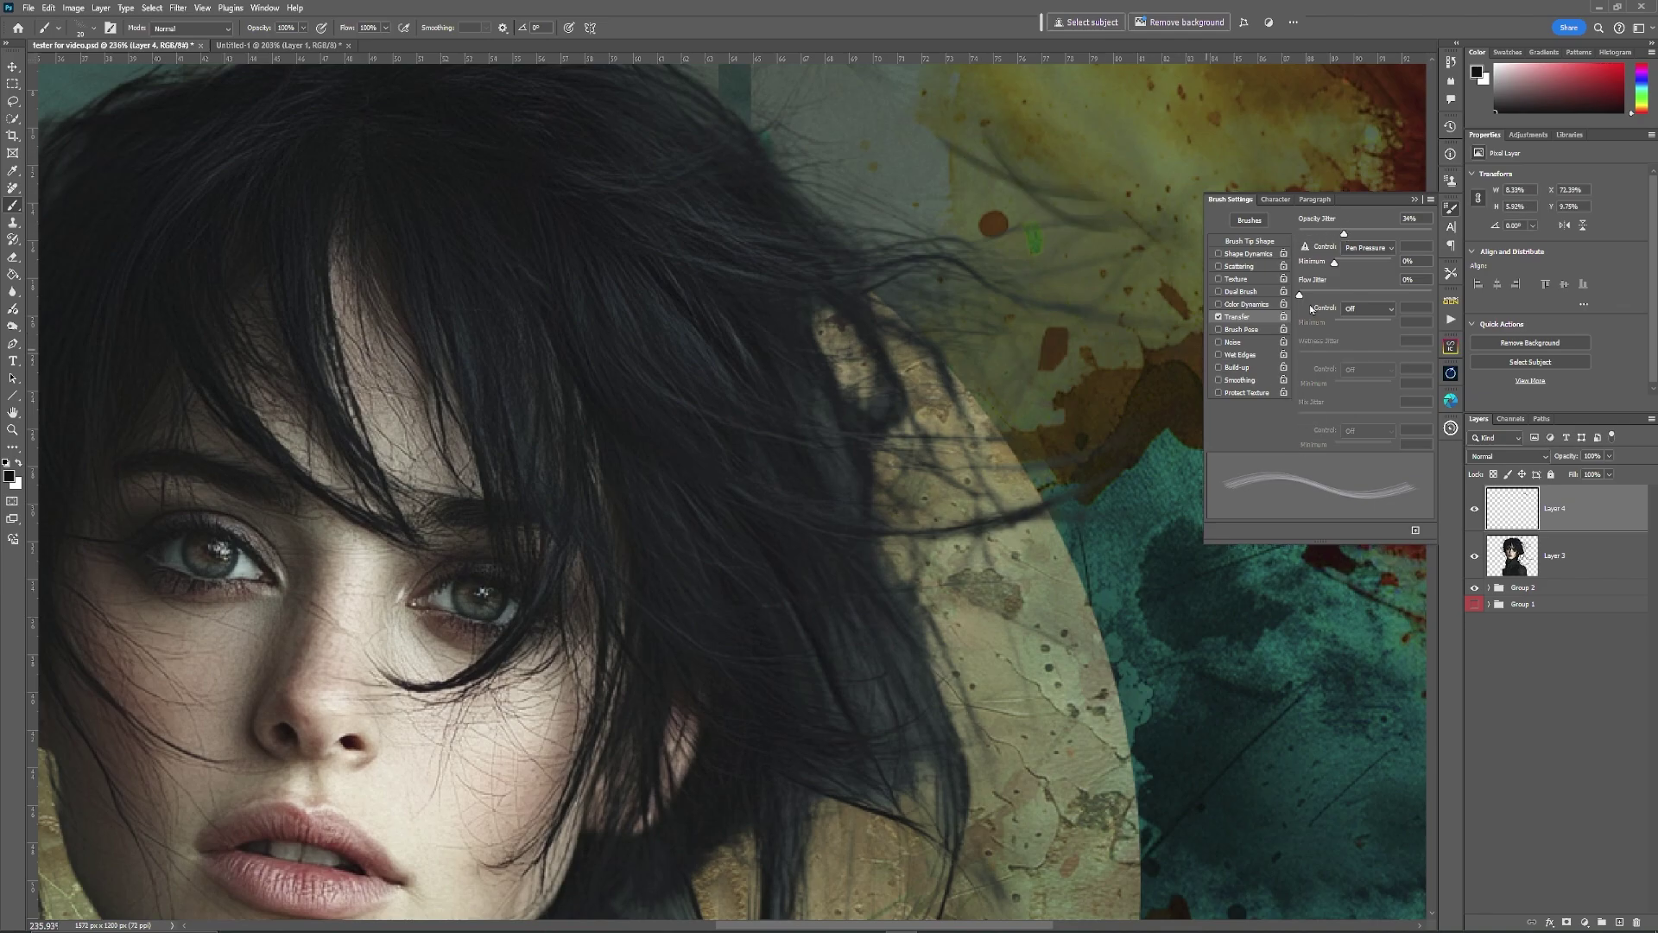
{"action": "left_click_drag", "start_coordinate": [922, 113], "coordinate": [1107, 206]}
{"action": "mouse_move", "coordinate": [899, 168]}
{"action": "left_mouse_down"}
{"action": "mouse_move", "coordinate": [986, 207]}
{"action": "mouse_move", "coordinate": [1051, 221]}
{"action": "left_mouse_up"}
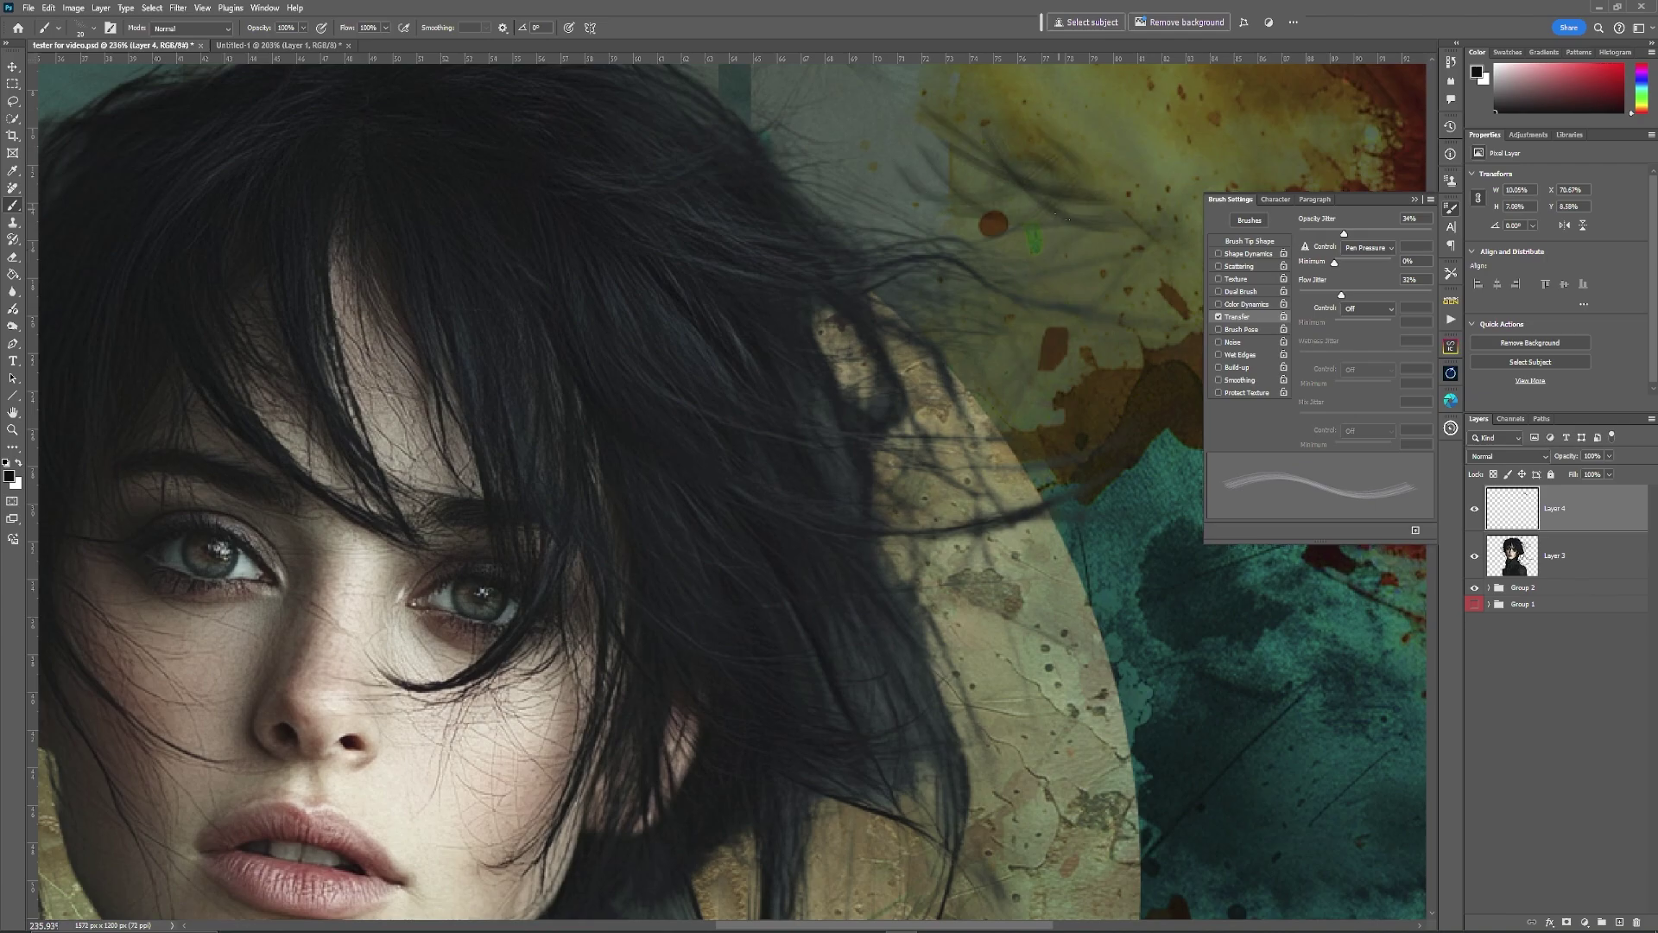
Set the flow jitter to 0% and paint several more test strands sweeping away from the hair's outer edge.
{"action": "left_click_drag", "start_coordinate": [1342, 296], "coordinate": [1299, 296]}
{"action": "left_click_drag", "start_coordinate": [992, 77], "coordinate": [1155, 137]}
{"action": "left_click_drag", "start_coordinate": [989, 137], "coordinate": [1131, 266]}
{"action": "left_click_drag", "start_coordinate": [1015, 209], "coordinate": [1146, 308]}
{"action": "mouse_move", "coordinate": [1044, 209]}
{"action": "left_mouse_down"}
{"action": "mouse_move", "coordinate": [1159, 319]}
{"action": "mouse_move", "coordinate": [1151, 332]}
{"action": "left_mouse_up"}
{"action": "left_click_drag", "start_coordinate": [1024, 240], "coordinate": [1142, 353]}
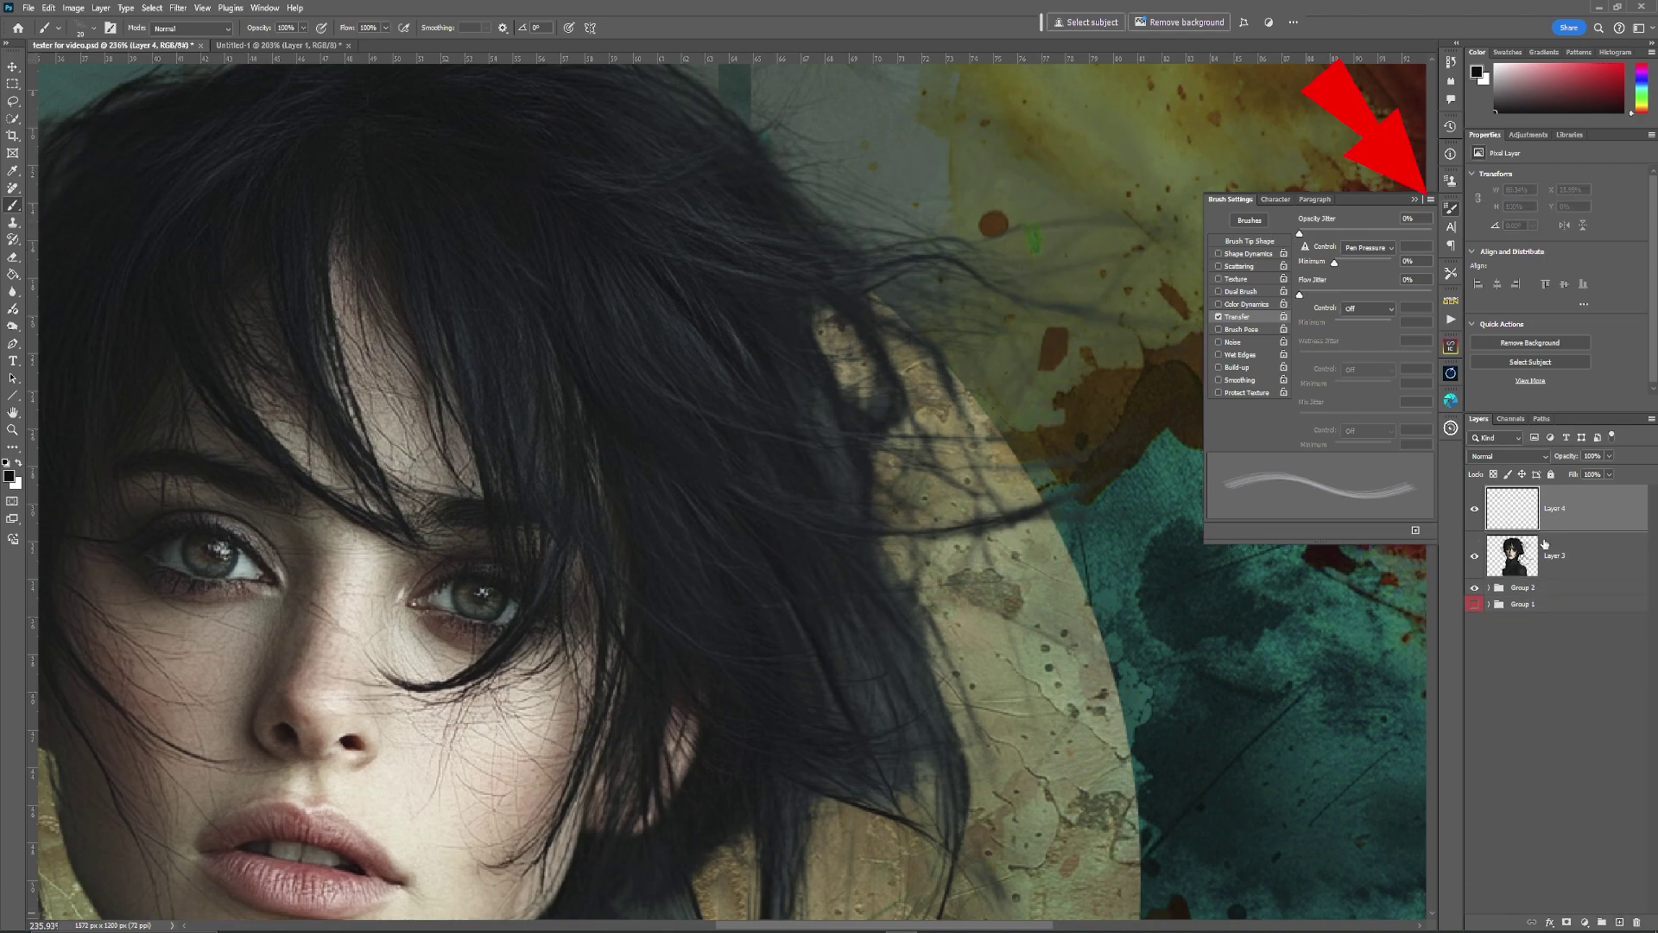
Sample dark colours from the hair's outer edge and paint a short strand there, enlarging the brush slightly.
{"action": "left_click", "coordinate": [805, 321], "text": "alt"}
{"action": "mouse_move", "coordinate": [831, 325]}
{"action": "left_mouse_down"}
{"action": "mouse_move", "coordinate": [877, 358]}
{"action": "mouse_move", "coordinate": [825, 309]}
{"action": "mouse_move", "coordinate": [864, 372]}
{"action": "mouse_move", "coordinate": [827, 309]}
{"action": "mouse_move", "coordinate": [856, 353]}
{"action": "mouse_move", "coordinate": [821, 355]}
{"action": "mouse_move", "coordinate": [841, 312]}
{"action": "left_mouse_up"}
{"action": "key", "text": "bracketright"}
{"action": "left_click", "coordinate": [822, 354], "text": "alt"}
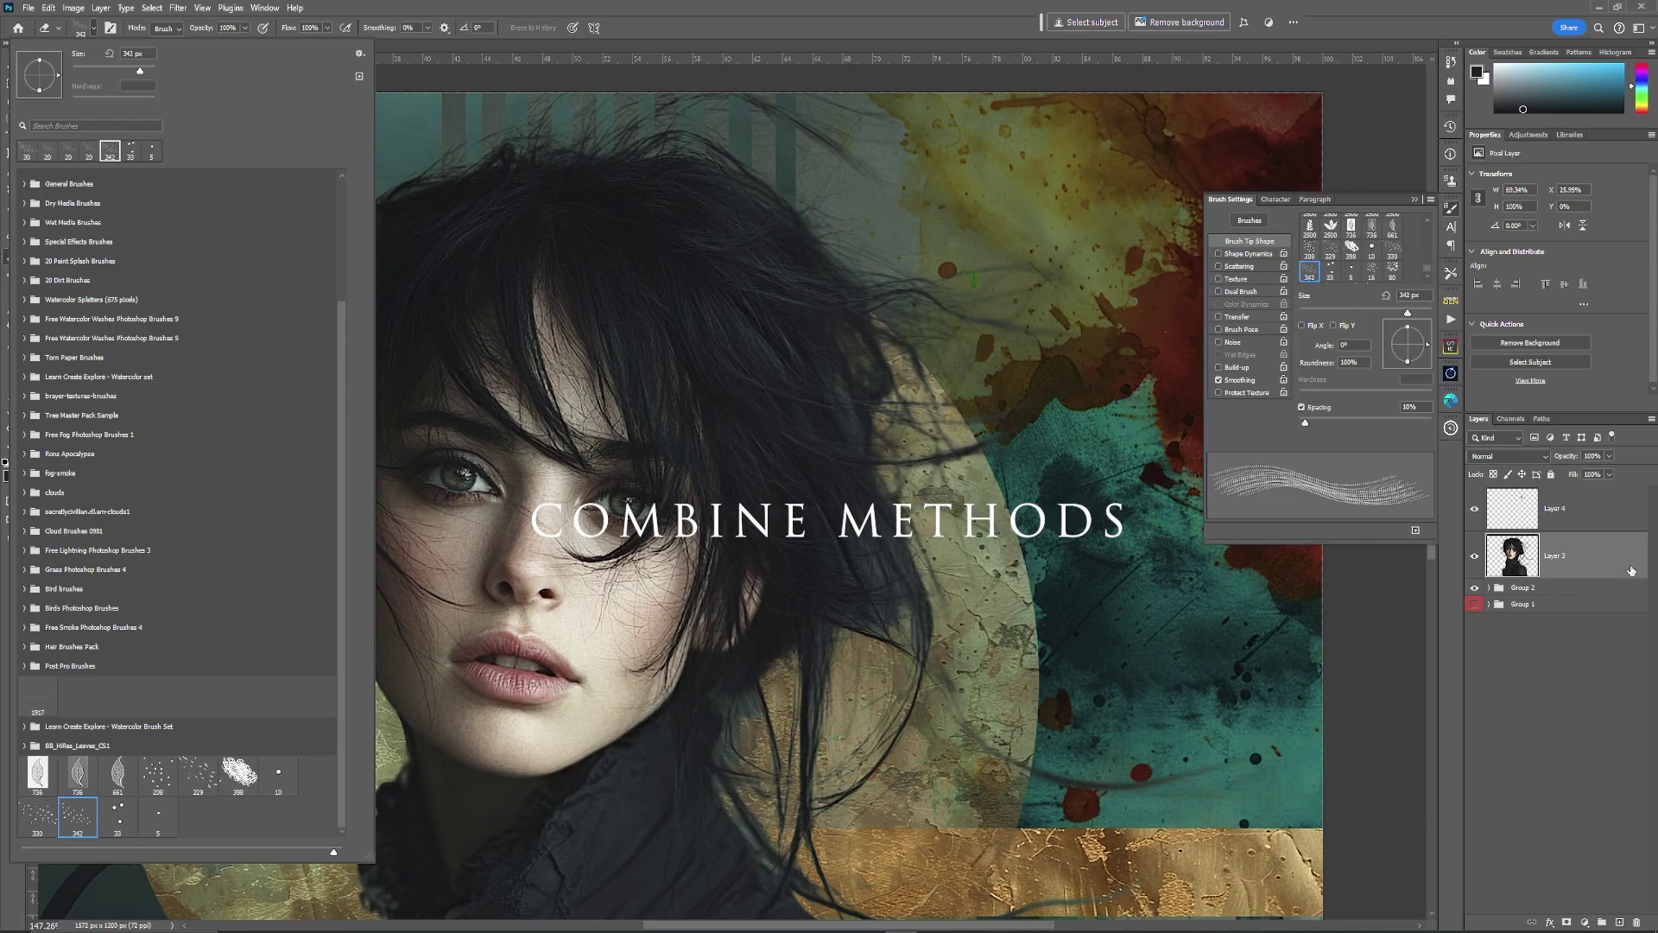
Add a layer mask to the portrait layer and activate the Brush tool for painting on it.
{"action": "left_click", "coordinate": [1632, 571]}
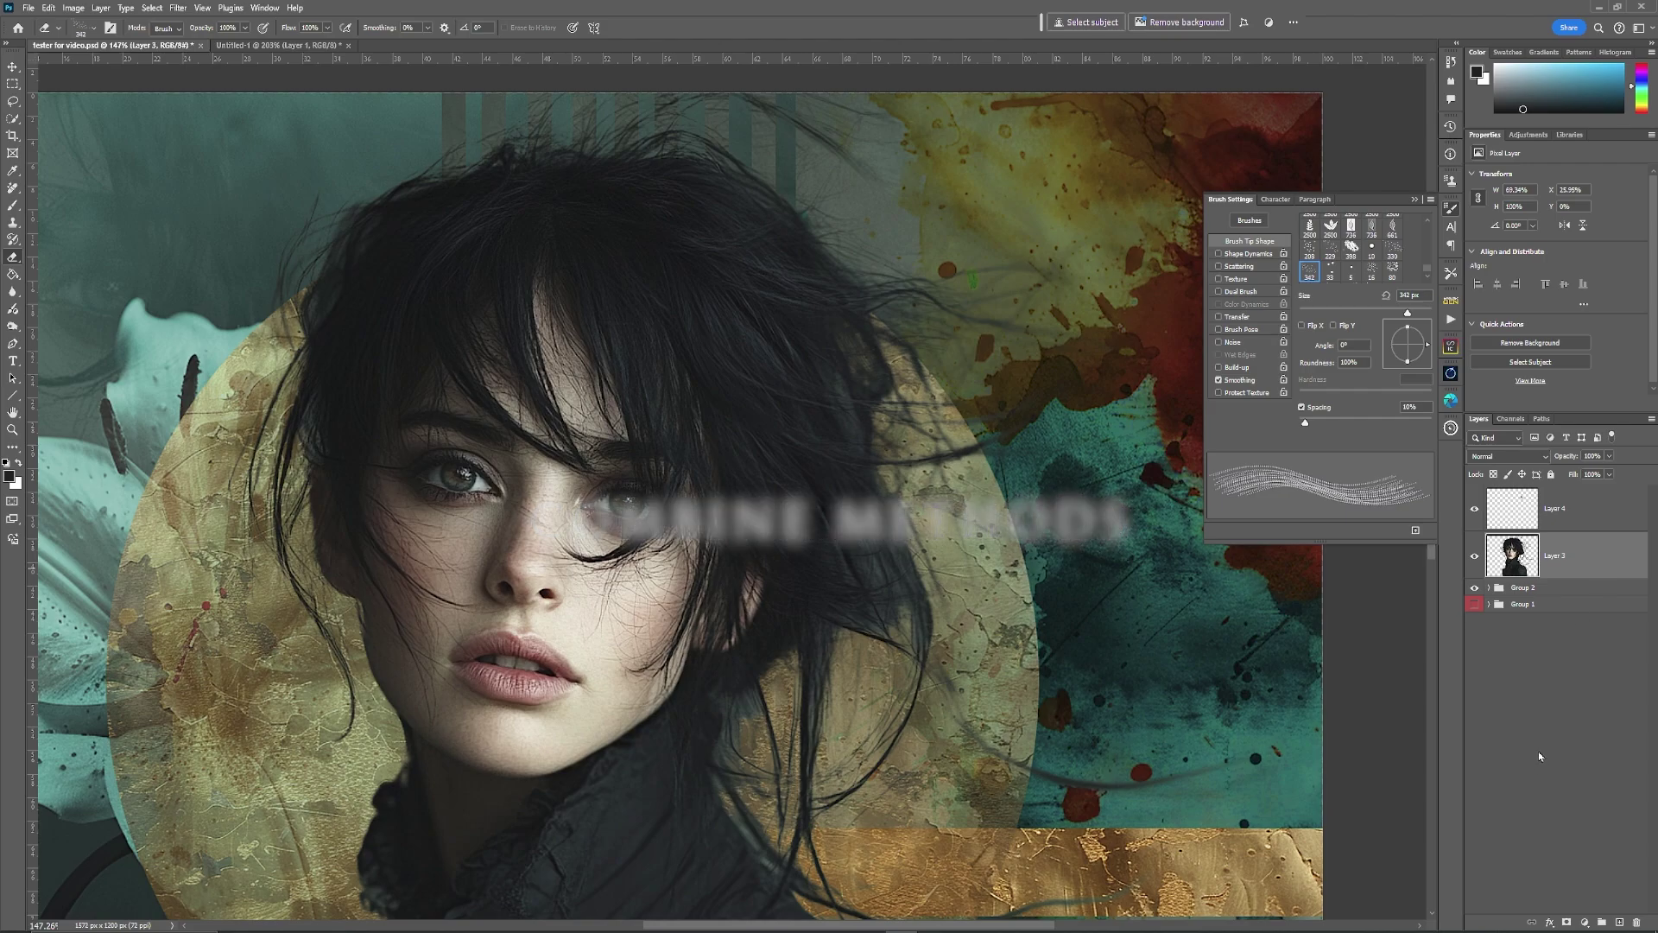
{"action": "left_click", "coordinate": [1566, 923]}
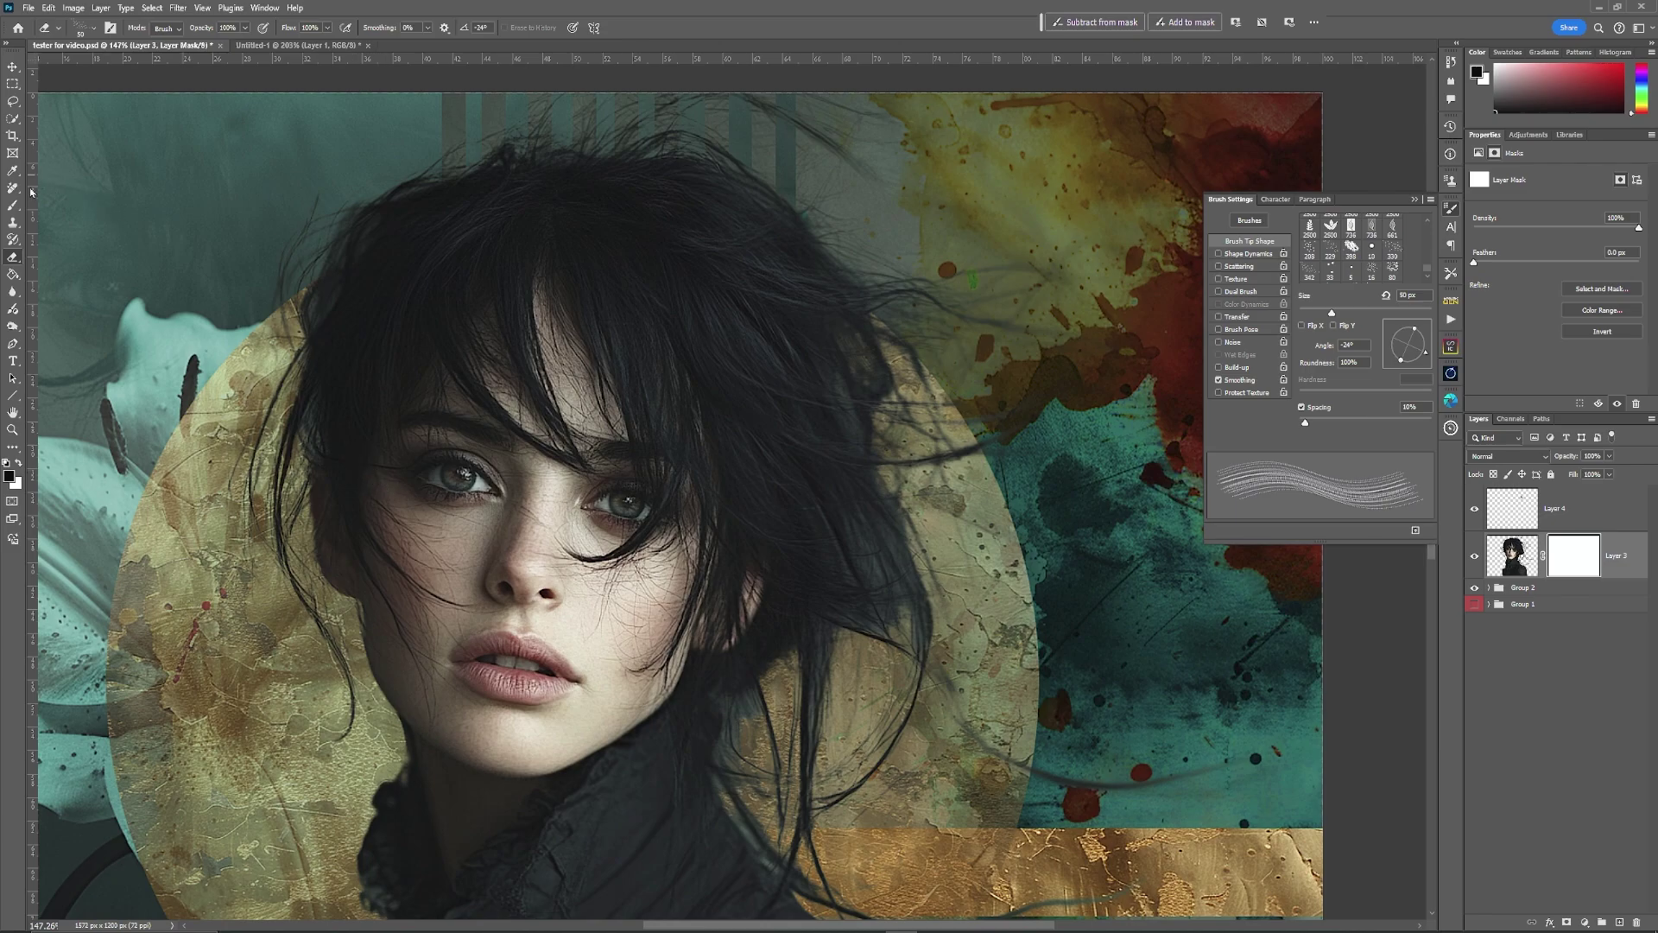
{"action": "left_click", "coordinate": [15, 208]}
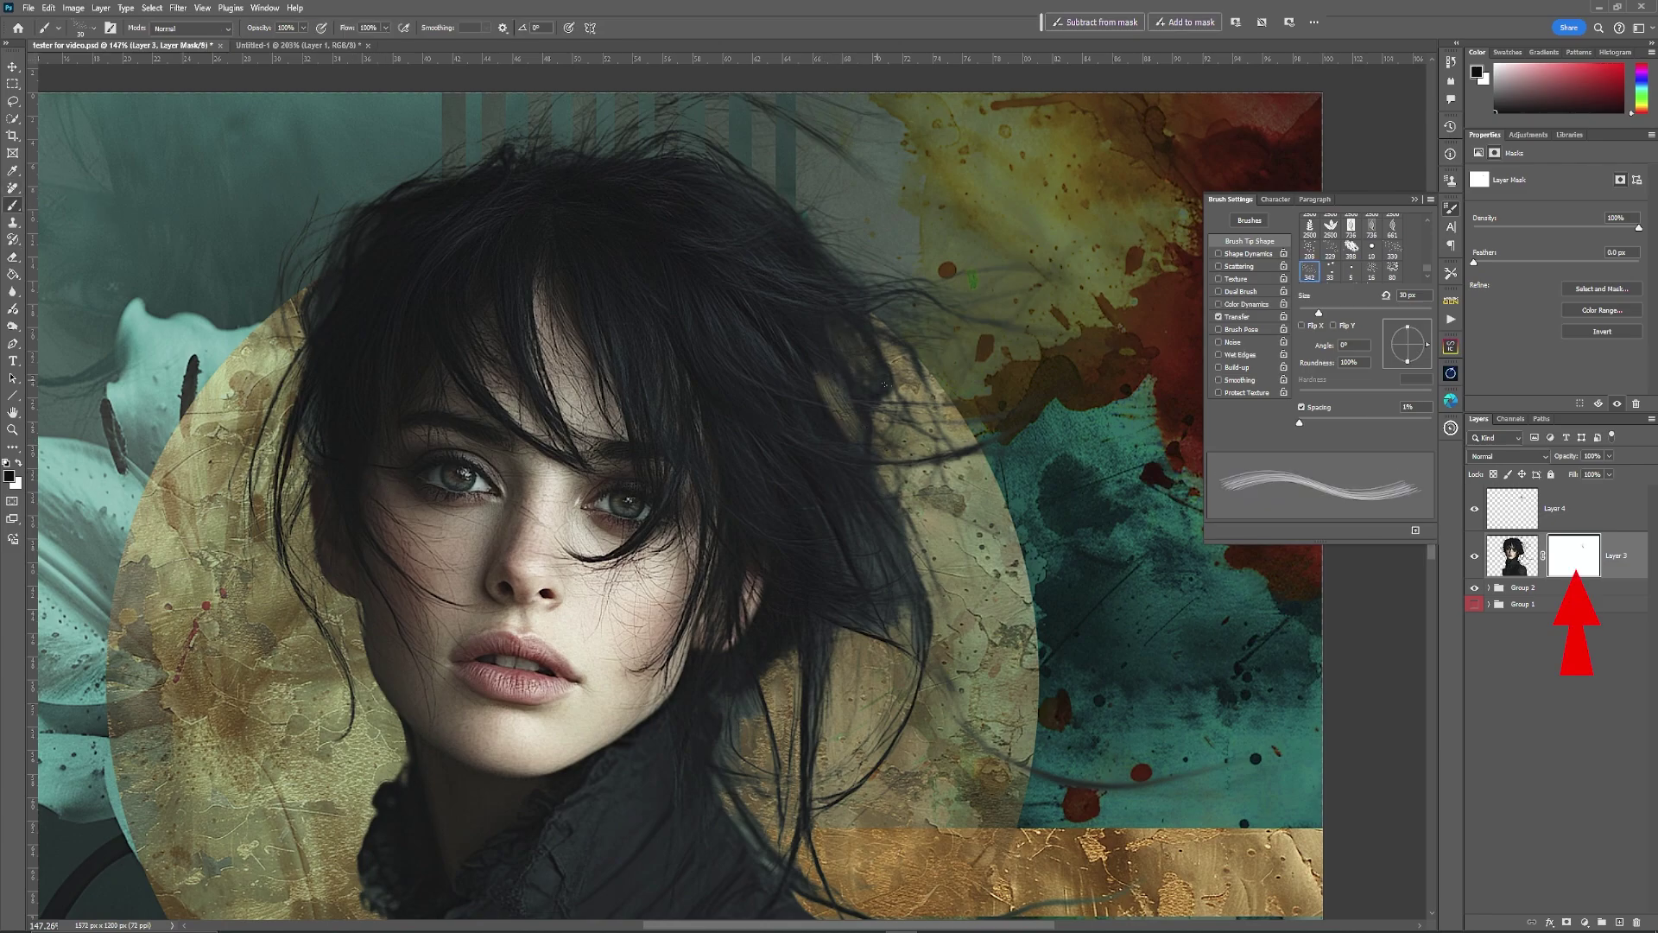
Set the hair brush's angle to -6° and paint black strands on the portrait's mask to thin the hair beside the neck.
{"action": "mouse_move", "coordinate": [890, 615]}
{"action": "left_mouse_down"}
{"action": "mouse_move", "coordinate": [853, 540]}
{"action": "mouse_move", "coordinate": [883, 615]}
{"action": "left_mouse_up"}
{"action": "key", "text": "ctrl+z"}
{"action": "key", "text": "Right"}
{"action": "key", "text": "Right"}
{"action": "key", "text": "Right"}
{"action": "key", "text": "Right"}
{"action": "key", "text": "Right"}
{"action": "key", "text": "Right"}
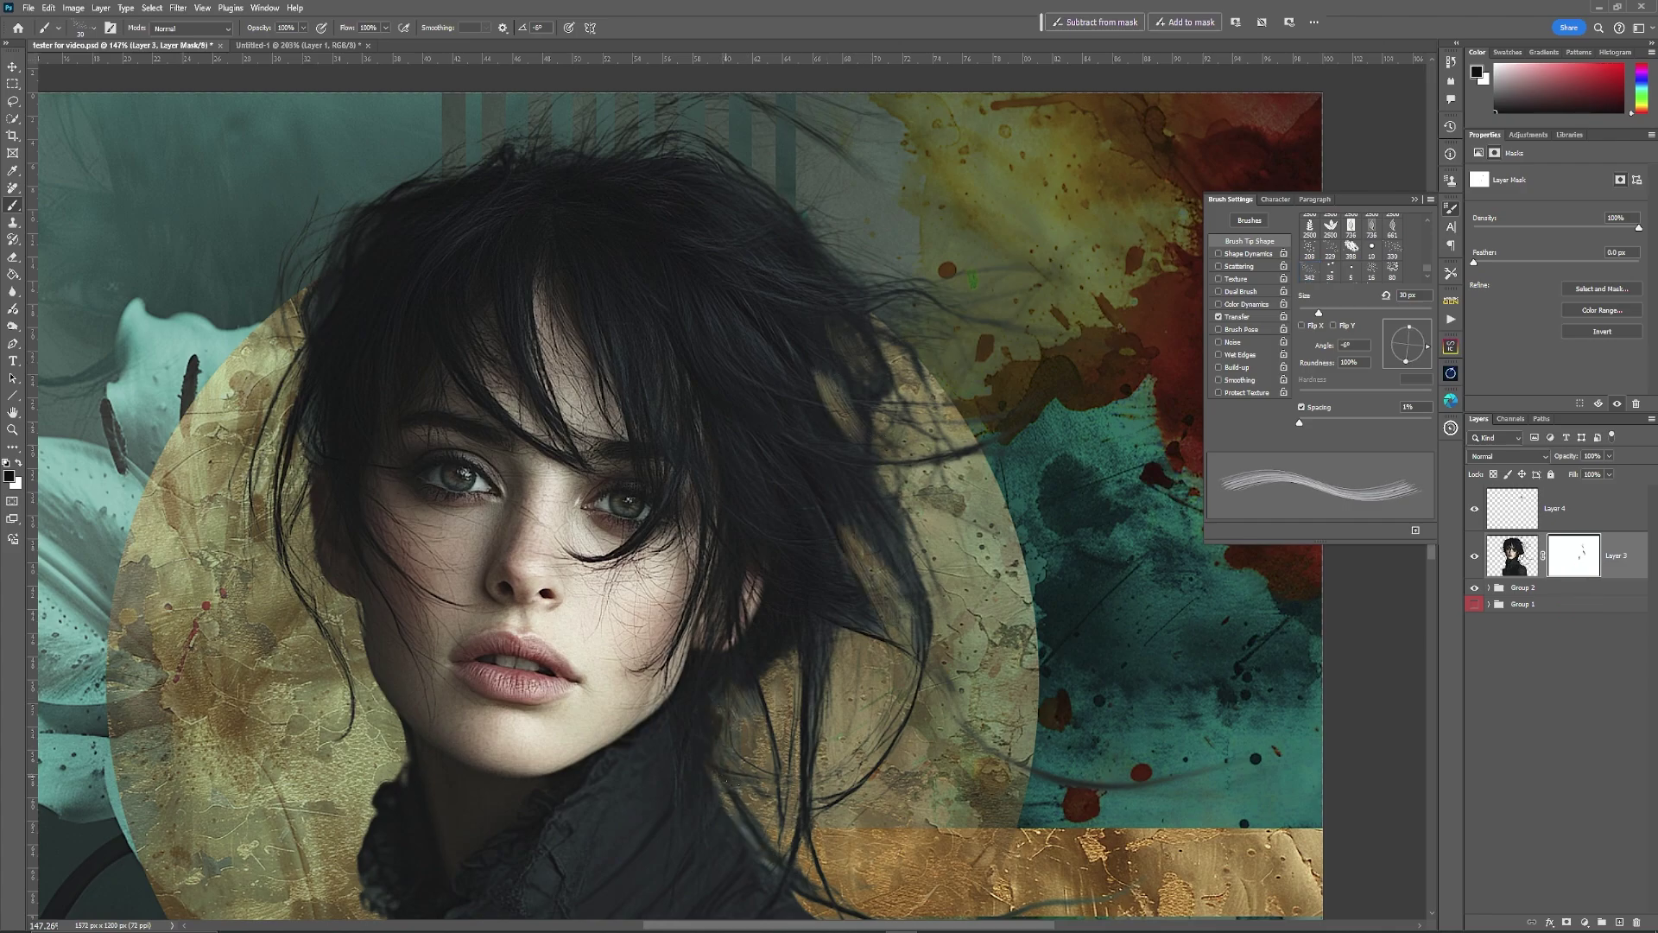
{"action": "mouse_move", "coordinate": [726, 791]}
{"action": "left_mouse_down"}
{"action": "mouse_move", "coordinate": [795, 868]}
{"action": "mouse_move", "coordinate": [736, 794]}
{"action": "left_mouse_up"}
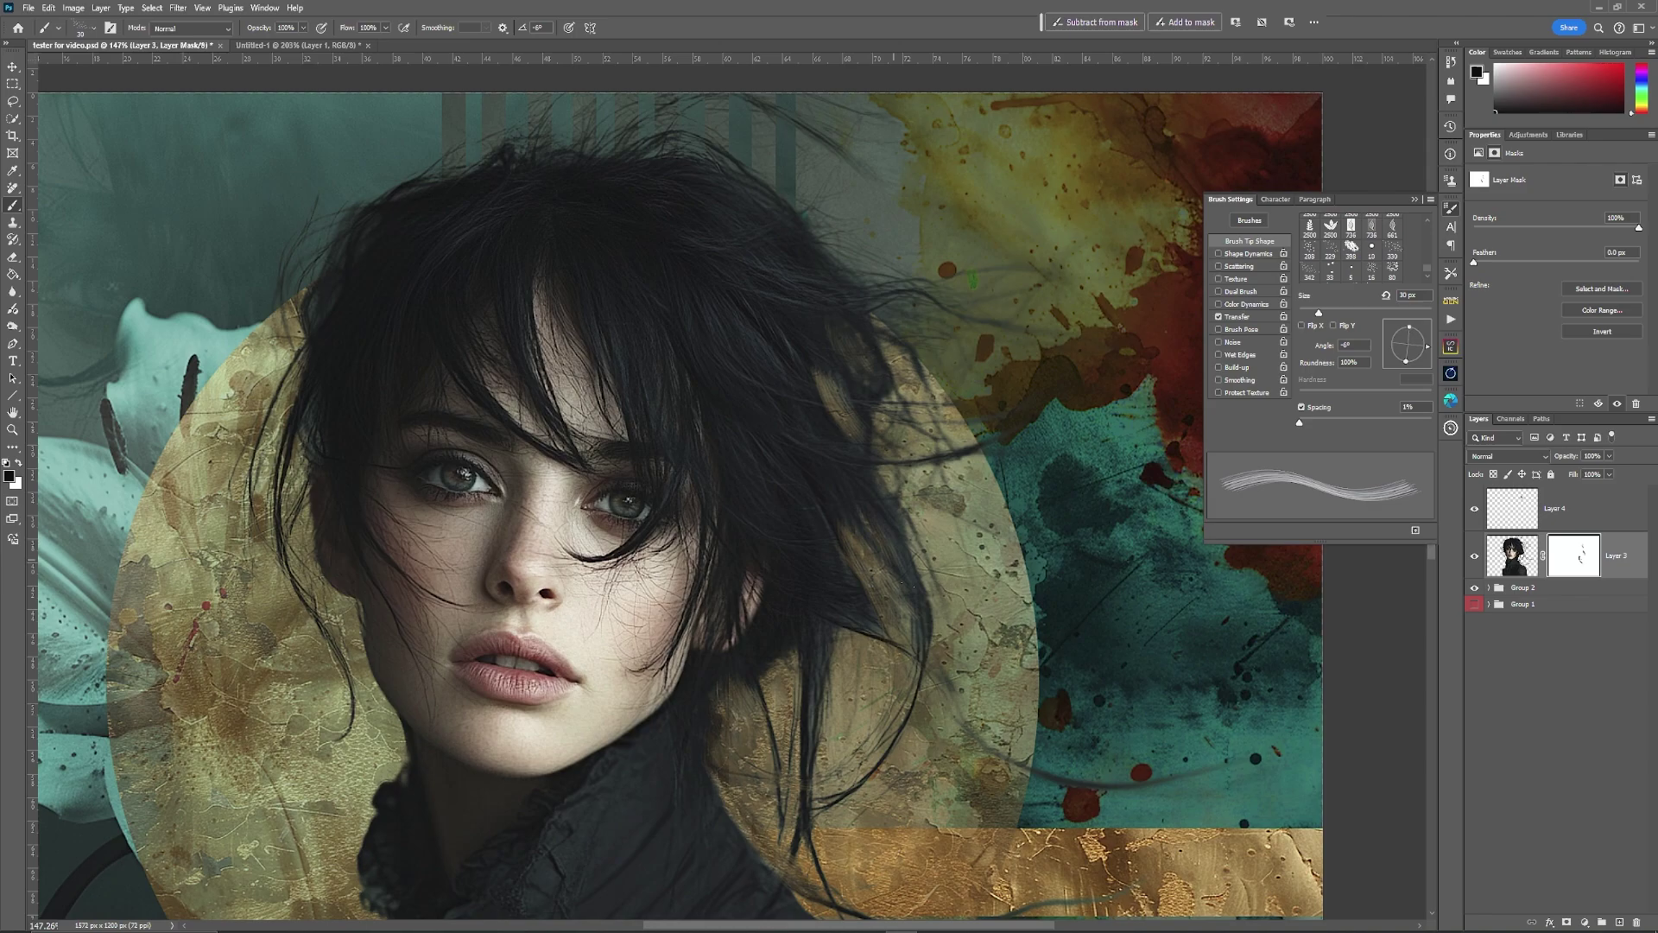
{"action": "mouse_move", "coordinate": [912, 588]}
{"action": "left_mouse_down"}
{"action": "mouse_move", "coordinate": [842, 604]}
{"action": "mouse_move", "coordinate": [812, 751]}
{"action": "left_mouse_up"}
{"action": "mouse_move", "coordinate": [890, 553]}
{"action": "left_mouse_down"}
{"action": "mouse_move", "coordinate": [851, 388]}
{"action": "mouse_move", "coordinate": [907, 387]}
{"action": "mouse_move", "coordinate": [862, 427]}
{"action": "left_mouse_up"}
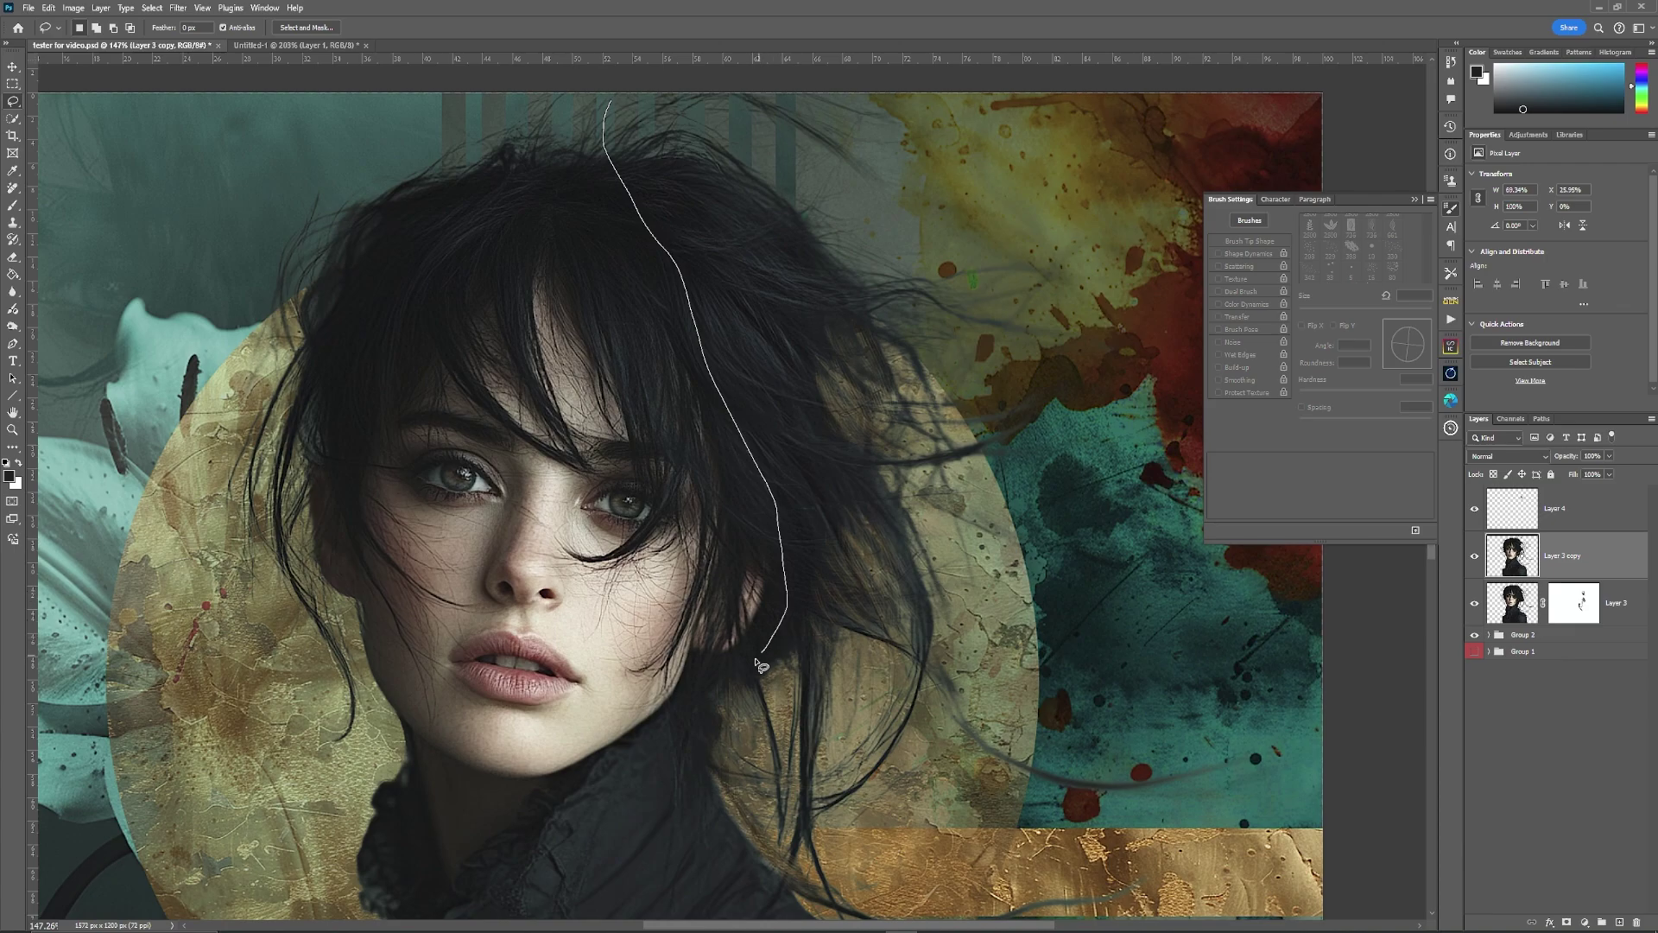
Lasso the outer hair on the portrait copy, copy it to a new layer and place that layer beneath the copy.
{"action": "mouse_move", "coordinate": [758, 662]}
{"action": "left_mouse_down"}
{"action": "mouse_move", "coordinate": [727, 698]}
{"action": "mouse_move", "coordinate": [724, 762]}
{"action": "mouse_move", "coordinate": [748, 830]}
{"action": "mouse_move", "coordinate": [800, 885]}
{"action": "mouse_move", "coordinate": [1037, 855]}
{"action": "mouse_move", "coordinate": [1127, 527]}
{"action": "mouse_move", "coordinate": [1071, 242]}
{"action": "mouse_move", "coordinate": [780, 129]}
{"action": "left_mouse_up"}
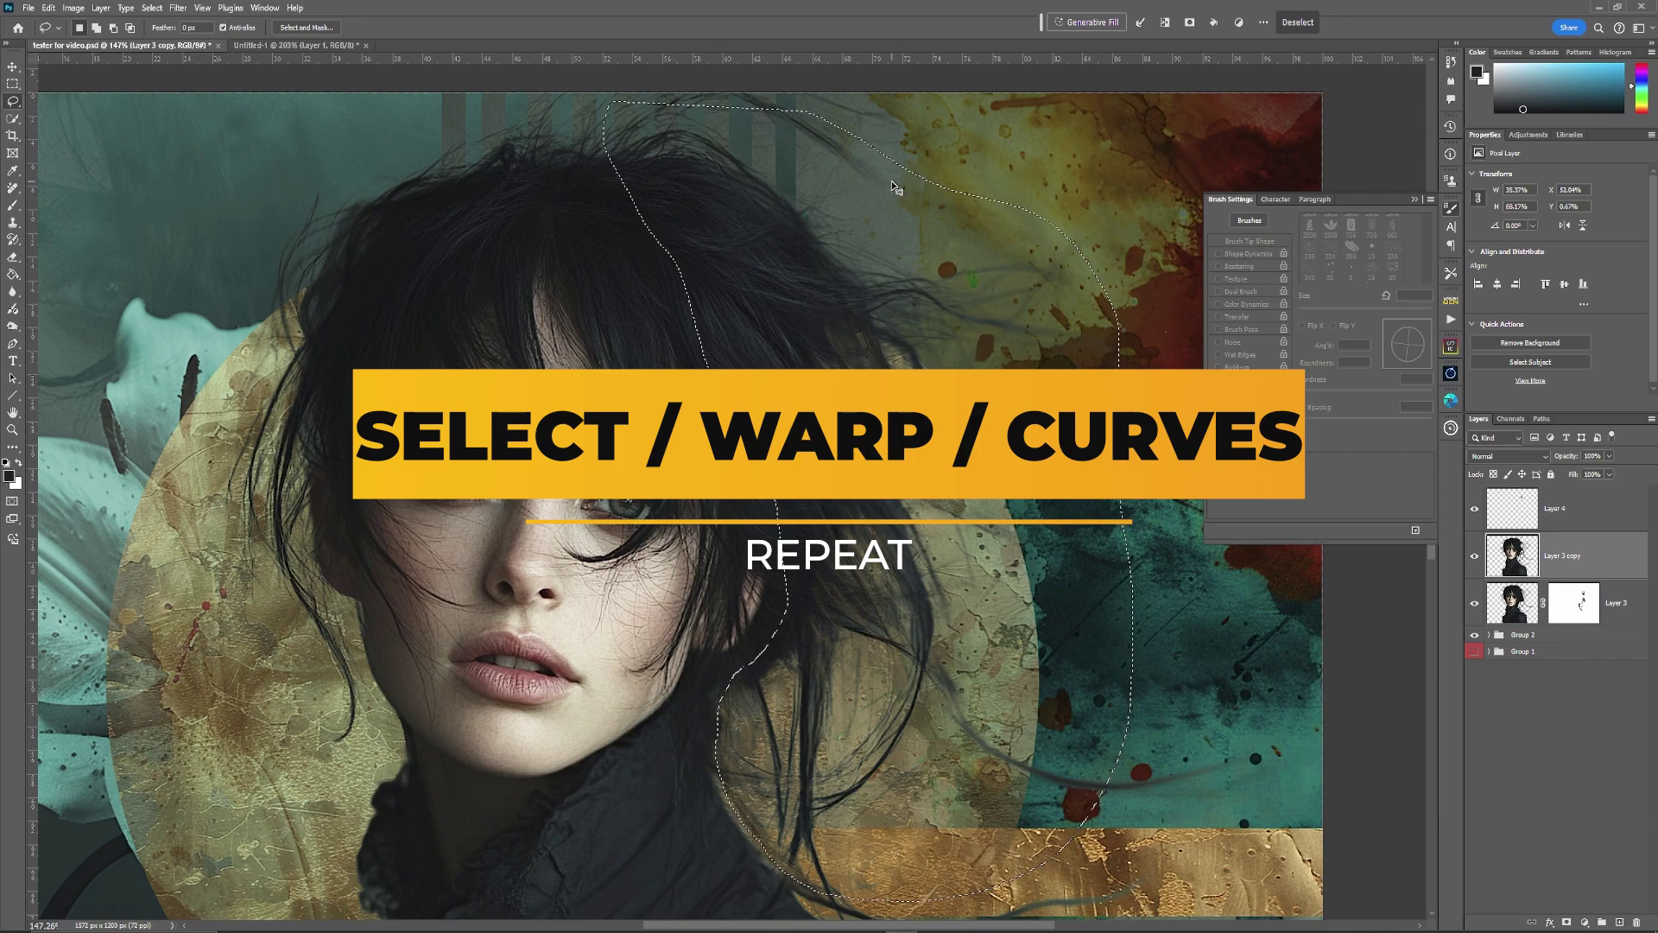
{"action": "key", "text": "ctrl+j"}
{"action": "left_click_drag", "start_coordinate": [1573, 581], "coordinate": [1570, 629]}
Transform the copied hair piece: rotate it by about 25°, enlarge it over the neck and shoulder, and pull its lower corner outward.
{"action": "key", "text": "ctrl+t"}
{"action": "left_click_drag", "start_coordinate": [1151, 489], "coordinate": [1147, 618]}
{"action": "left_click_drag", "start_coordinate": [890, 217], "coordinate": [801, 534]}
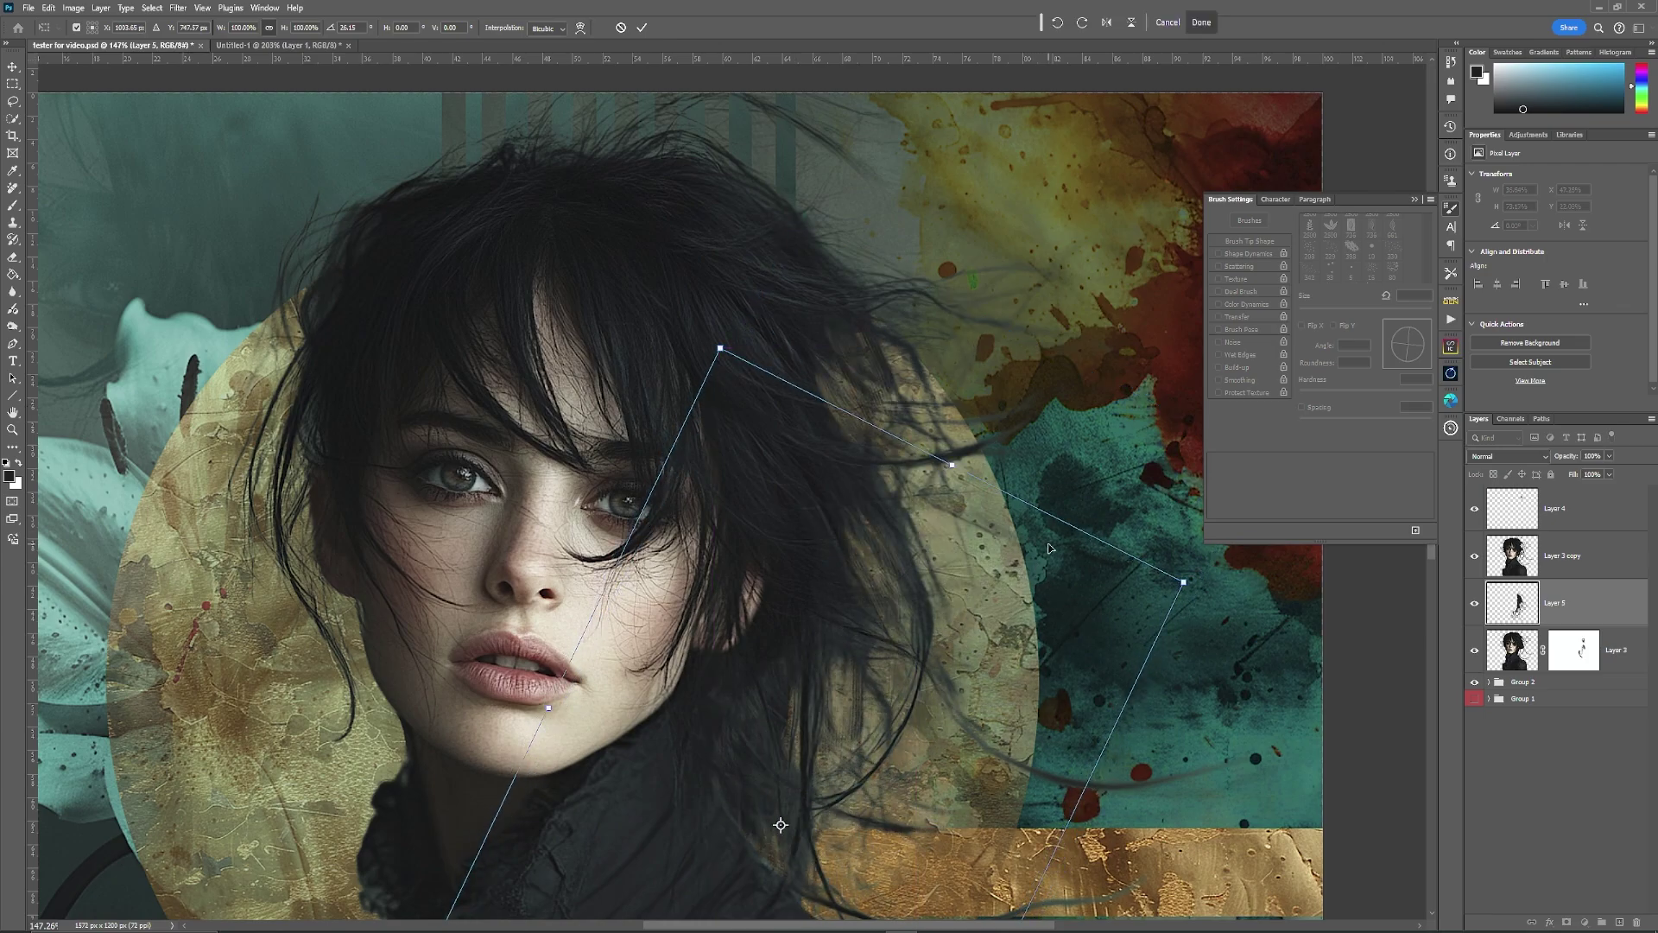
{"action": "key", "text": "ctrl+minus"}
{"action": "key", "text": "ctrl+minus"}
{"action": "left_click_drag", "start_coordinate": [945, 374], "coordinate": [984, 329]}
{"action": "left_click_drag", "start_coordinate": [663, 408], "coordinate": [640, 399]}
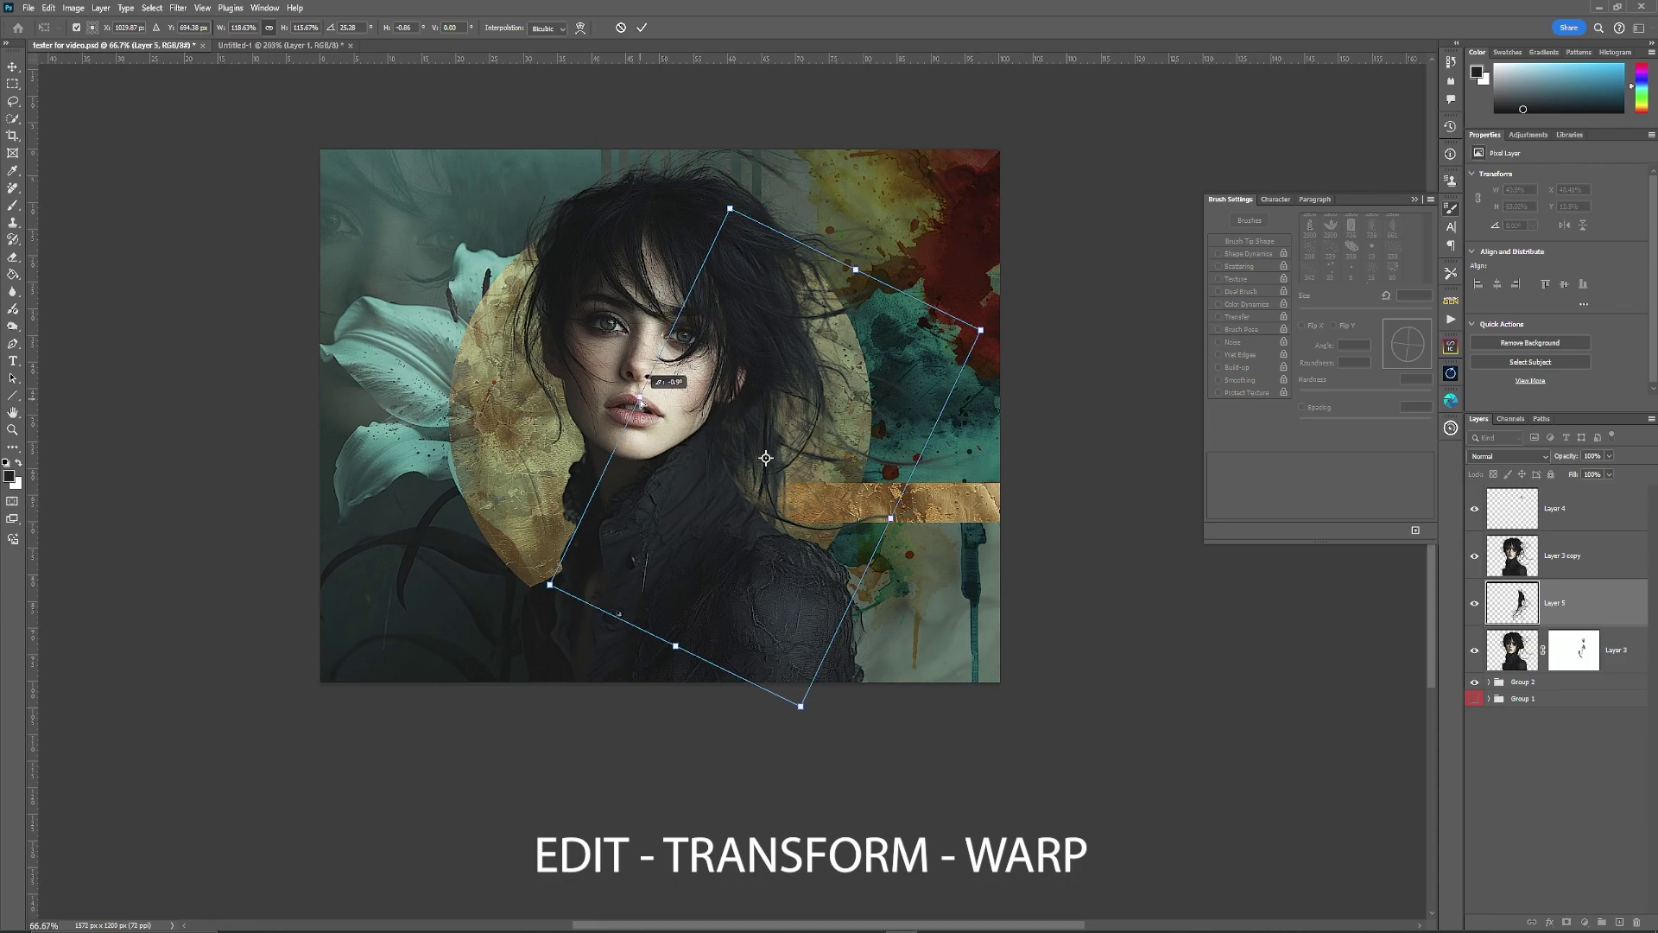
{"action": "left_click_drag", "start_coordinate": [801, 705], "coordinate": [812, 776]}
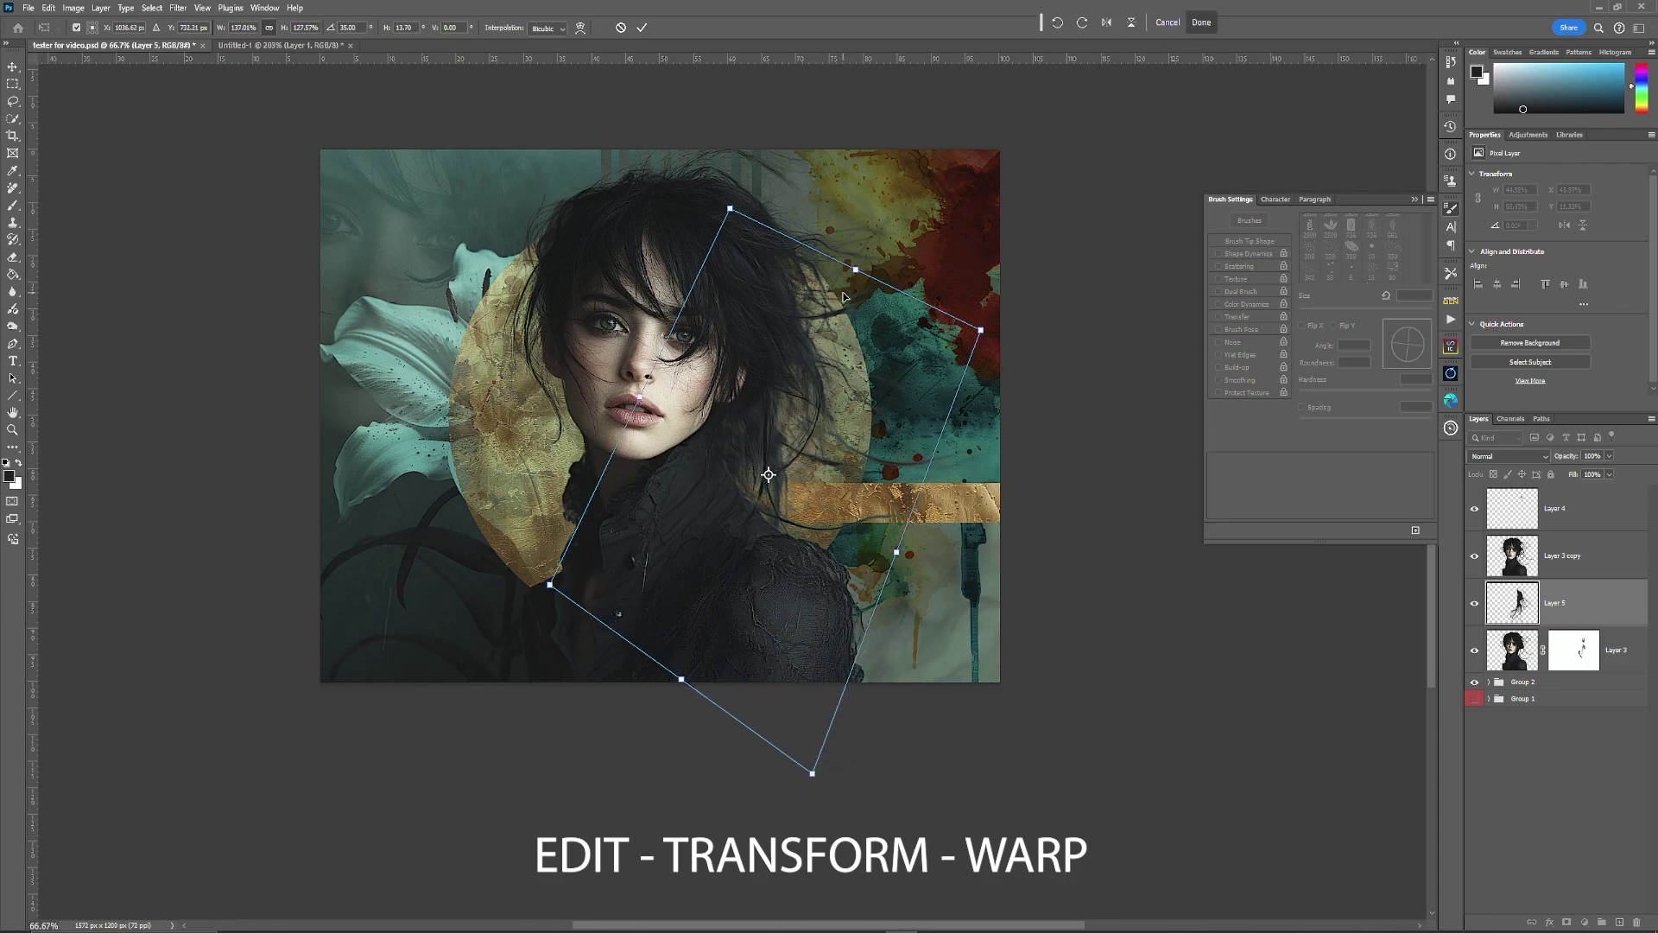
Warp the hair piece so its strands bulge outward between the neck and the gold circle.
{"action": "left_click", "coordinate": [48, 7]}
{"action": "mouse_move", "coordinate": [121, 341]}
{"action": "left_click", "coordinate": [250, 430]}
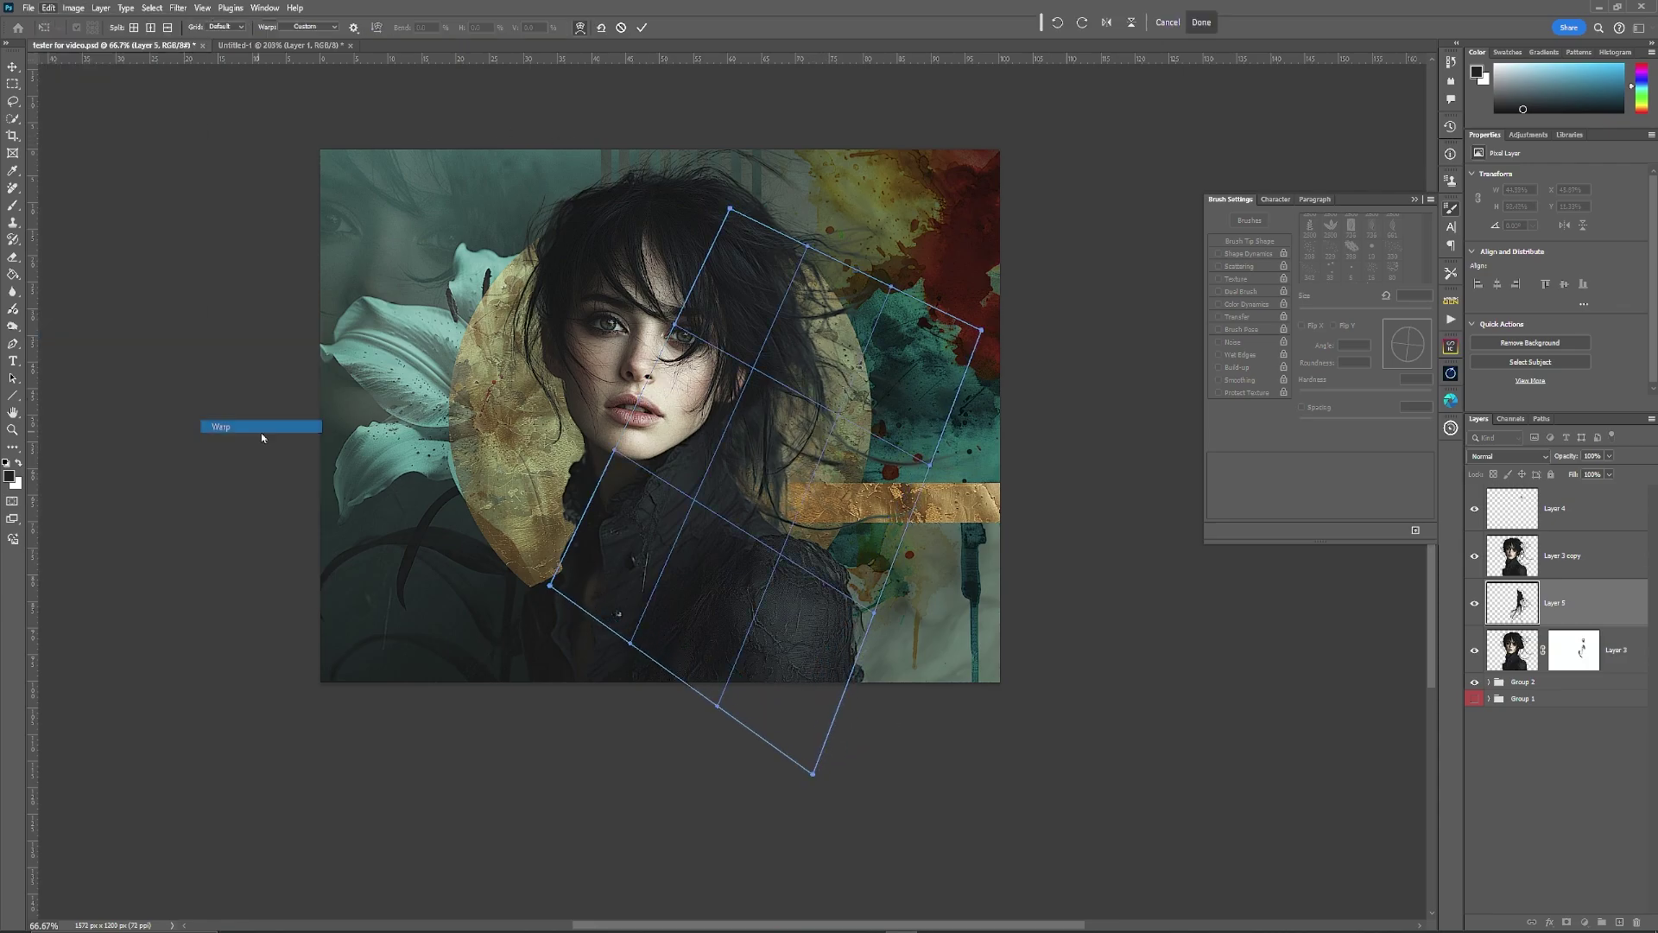
{"action": "key", "text": "ctrl+="}
{"action": "key", "text": "ctrl+="}
{"action": "left_click_drag", "start_coordinate": [940, 317], "coordinate": [835, 560]}
{"action": "left_click_drag", "start_coordinate": [741, 531], "coordinate": [484, 472]}
{"action": "left_click_drag", "start_coordinate": [830, 484], "coordinate": [899, 484]}
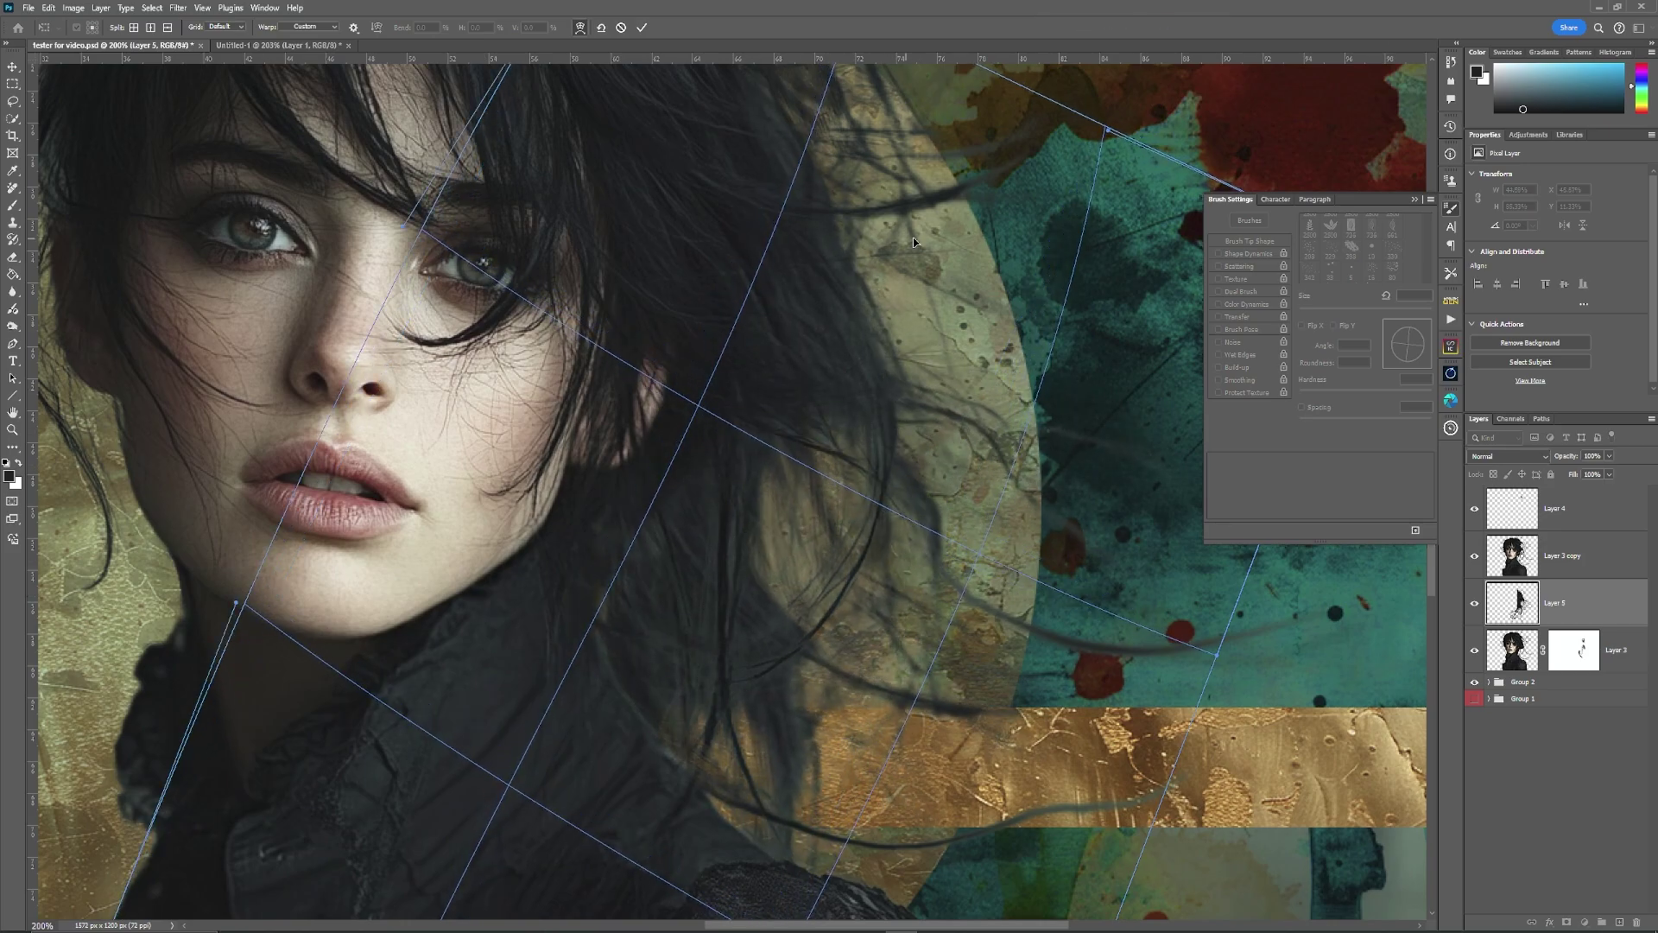
{"action": "left_click_drag", "start_coordinate": [907, 227], "coordinate": [964, 212]}
Reshape the lower part of the hair warp to sweep the strands towards the shoulder and apply it.
{"action": "key", "text": "ctrl+minus"}
{"action": "key", "text": "ctrl+minus"}
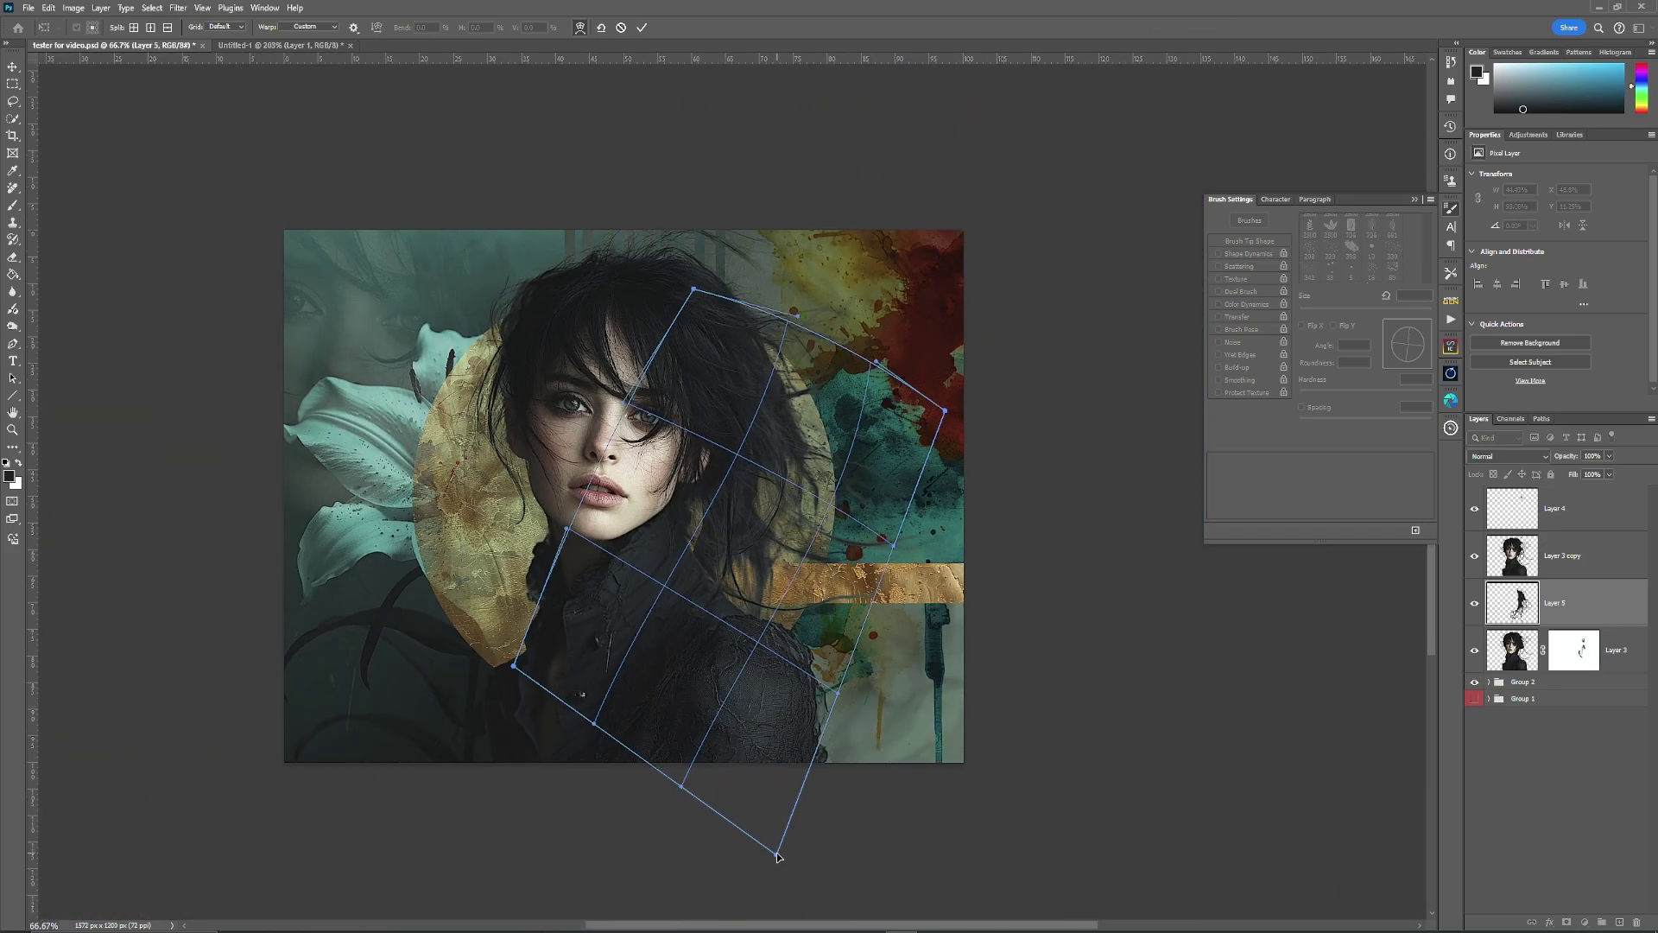
{"action": "left_click_drag", "start_coordinate": [787, 842], "coordinate": [479, 741]}
{"action": "left_click_drag", "start_coordinate": [566, 529], "coordinate": [474, 529]}
{"action": "left_click_drag", "start_coordinate": [853, 601], "coordinate": [855, 634]}
{"action": "key", "text": "Return"}
{"action": "key", "text": "l"}
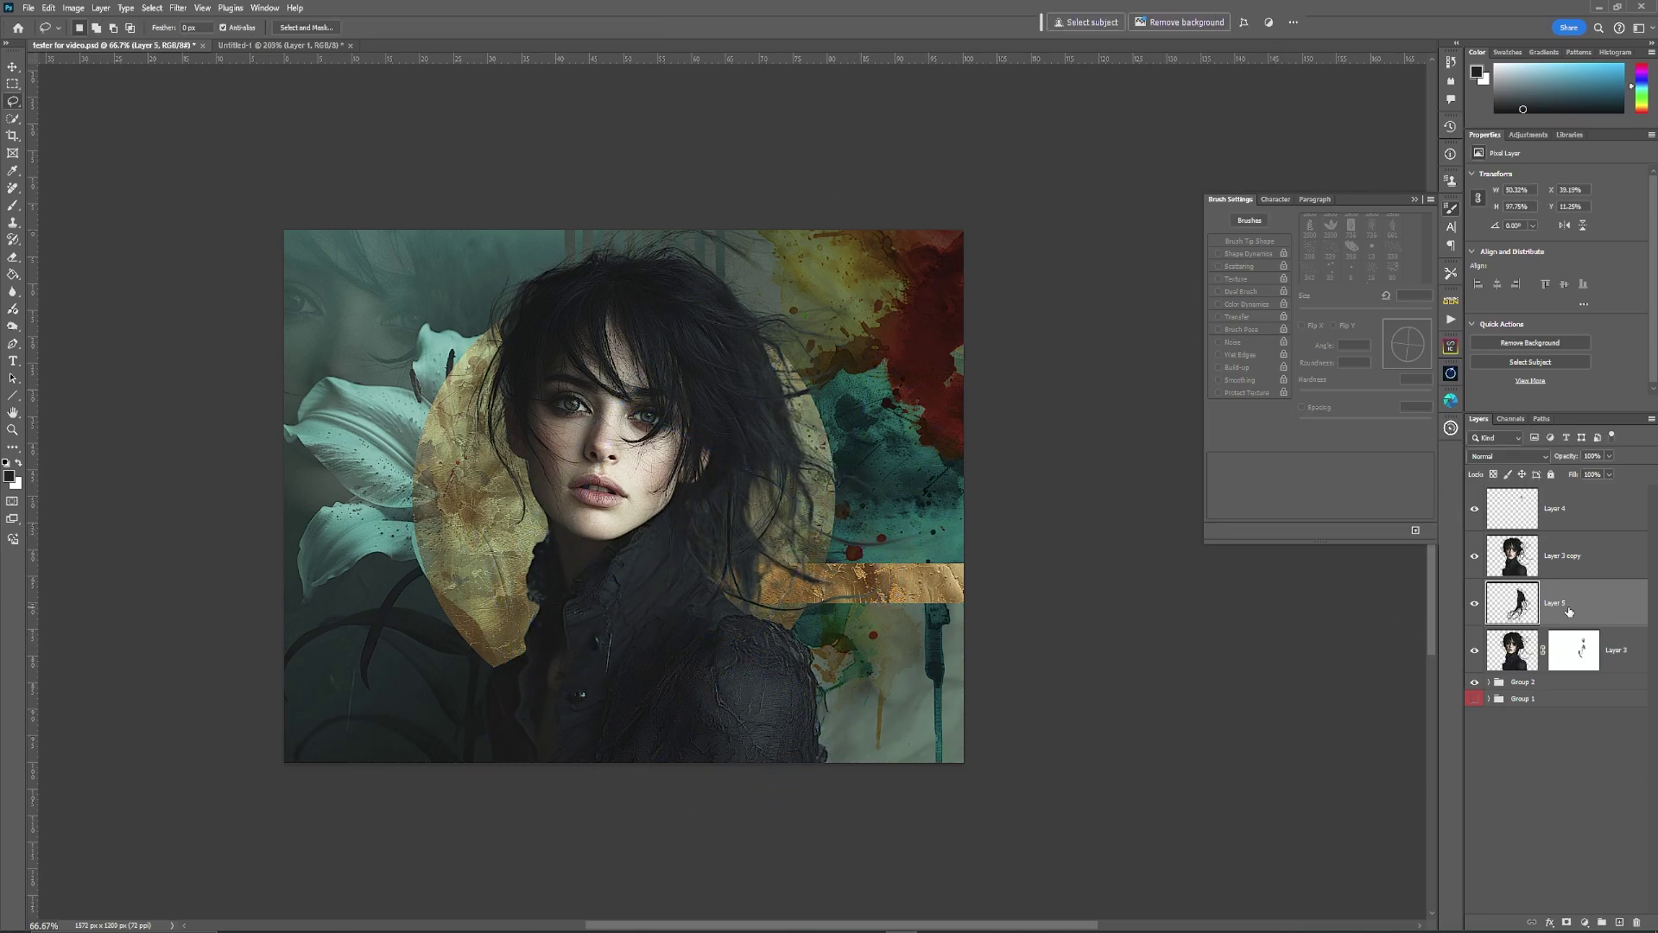
Clip a Curves adjustment to the warped hair layer, darkening the shadows and lowering the white end point.
{"action": "left_click", "coordinate": [1529, 134]}
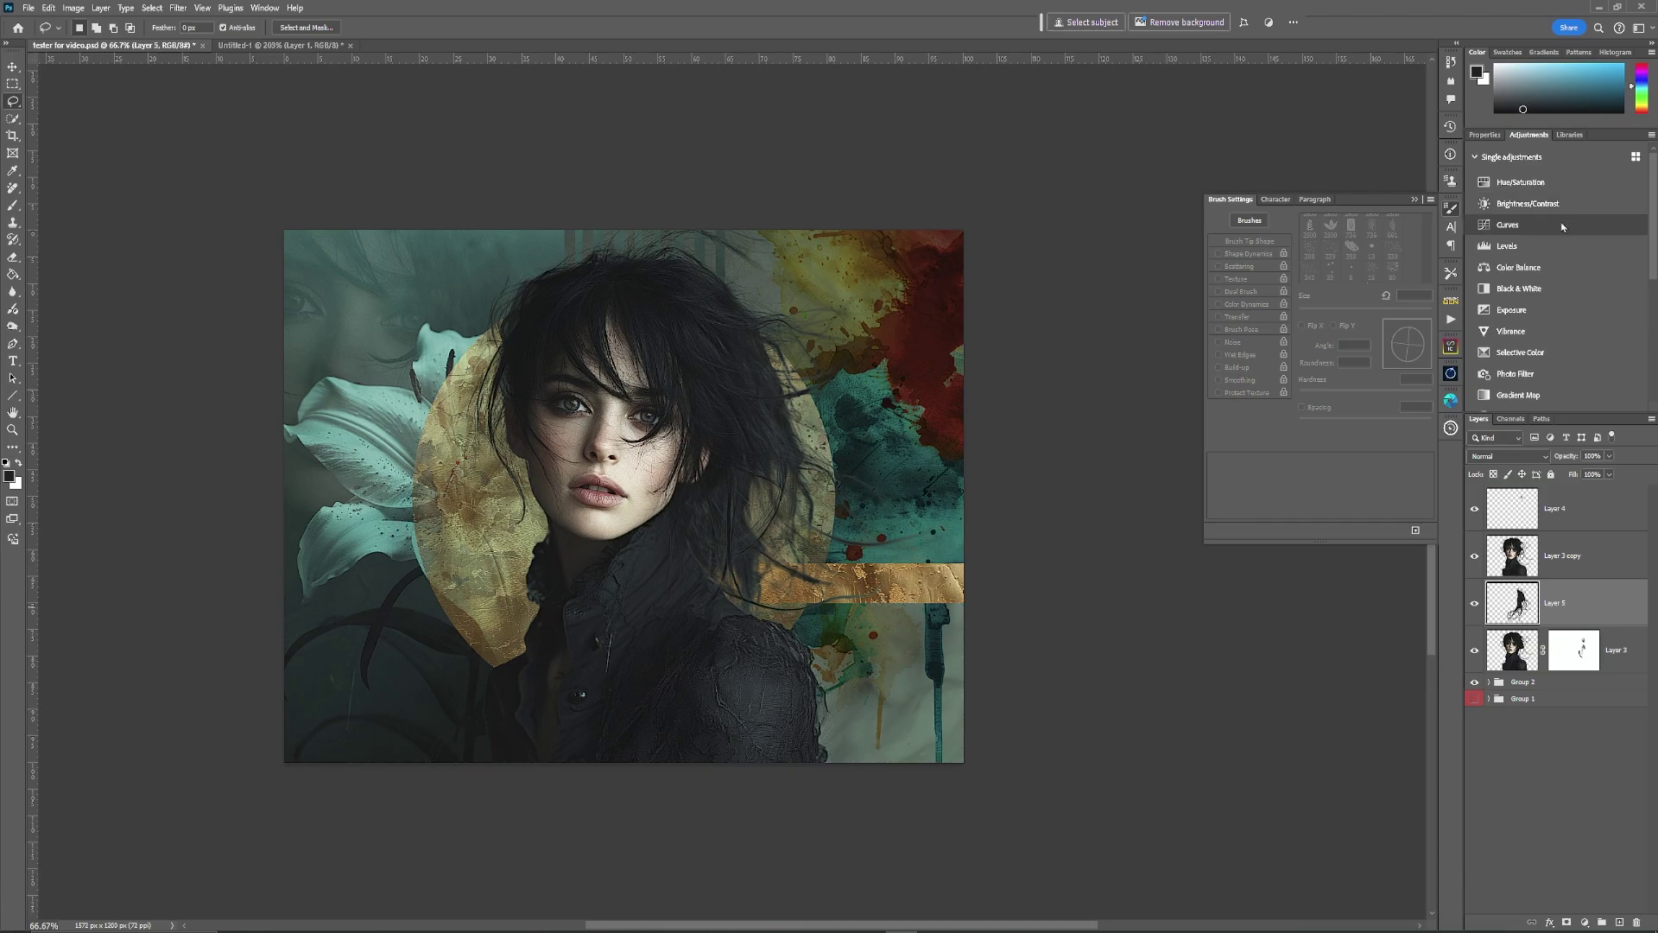
{"action": "left_click", "coordinate": [1521, 224]}
{"action": "left_click", "coordinate": [1561, 403]}
{"action": "left_click_drag", "start_coordinate": [1512, 332], "coordinate": [1561, 317]}
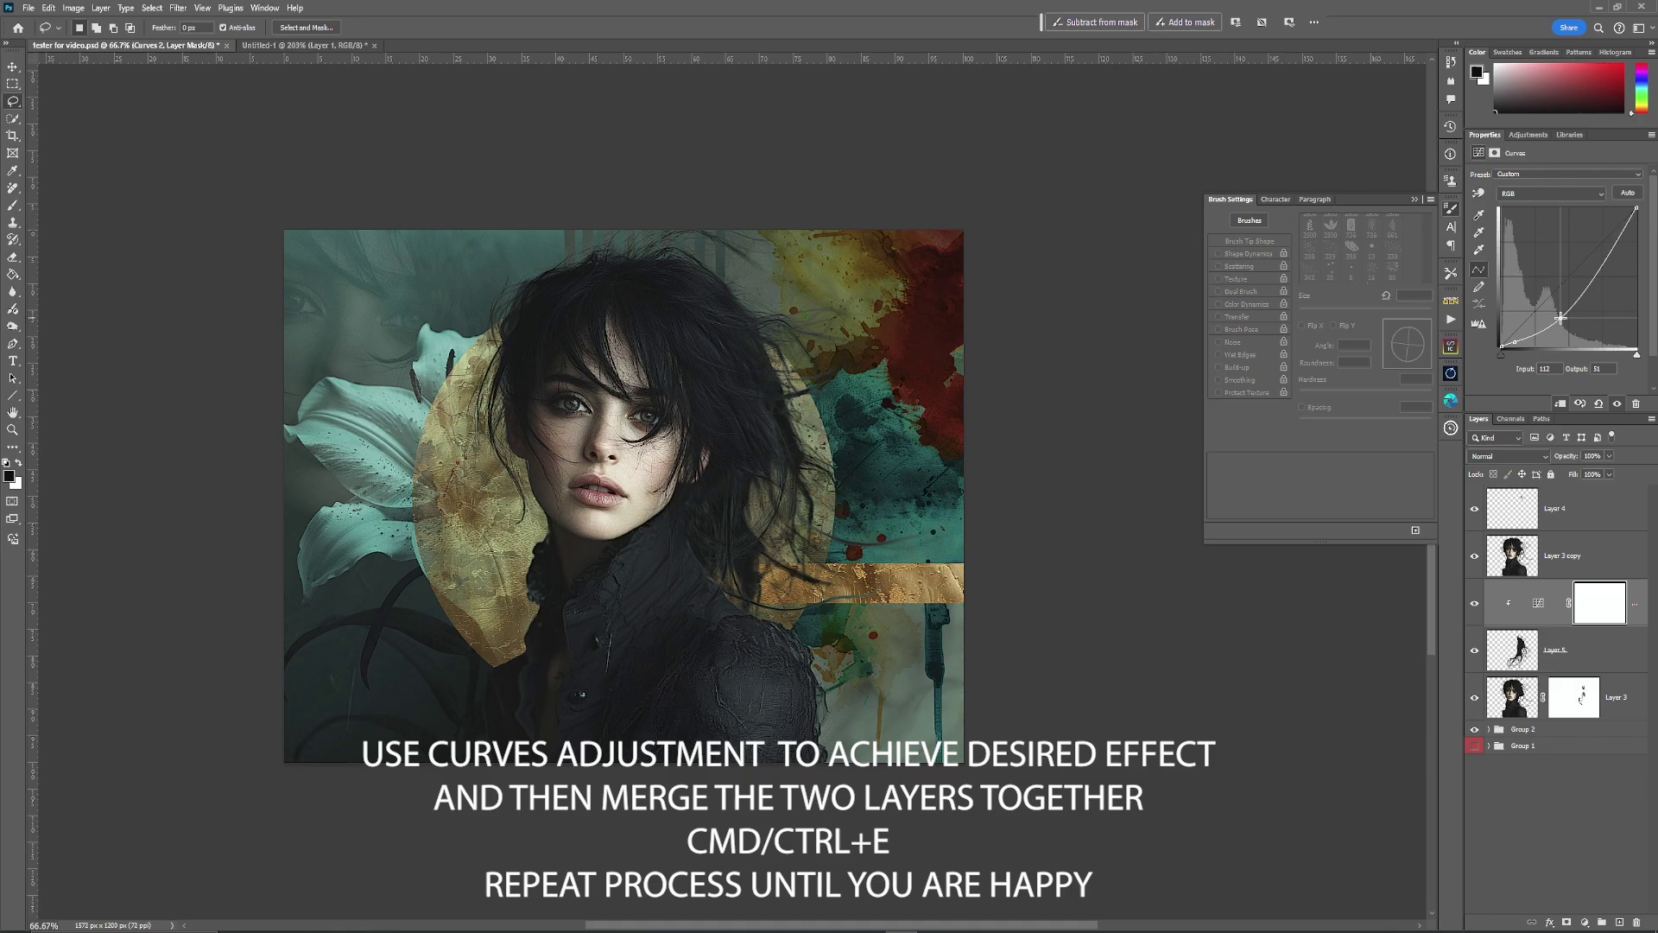
{"action": "left_click_drag", "start_coordinate": [1637, 209], "coordinate": [1637, 276]}
{"action": "left_click", "coordinate": [1515, 343]}
{"action": "left_click_drag", "start_coordinate": [746, 538], "coordinate": [821, 538]}
{"action": "left_click_drag", "start_coordinate": [1561, 318], "coordinate": [1515, 339]}
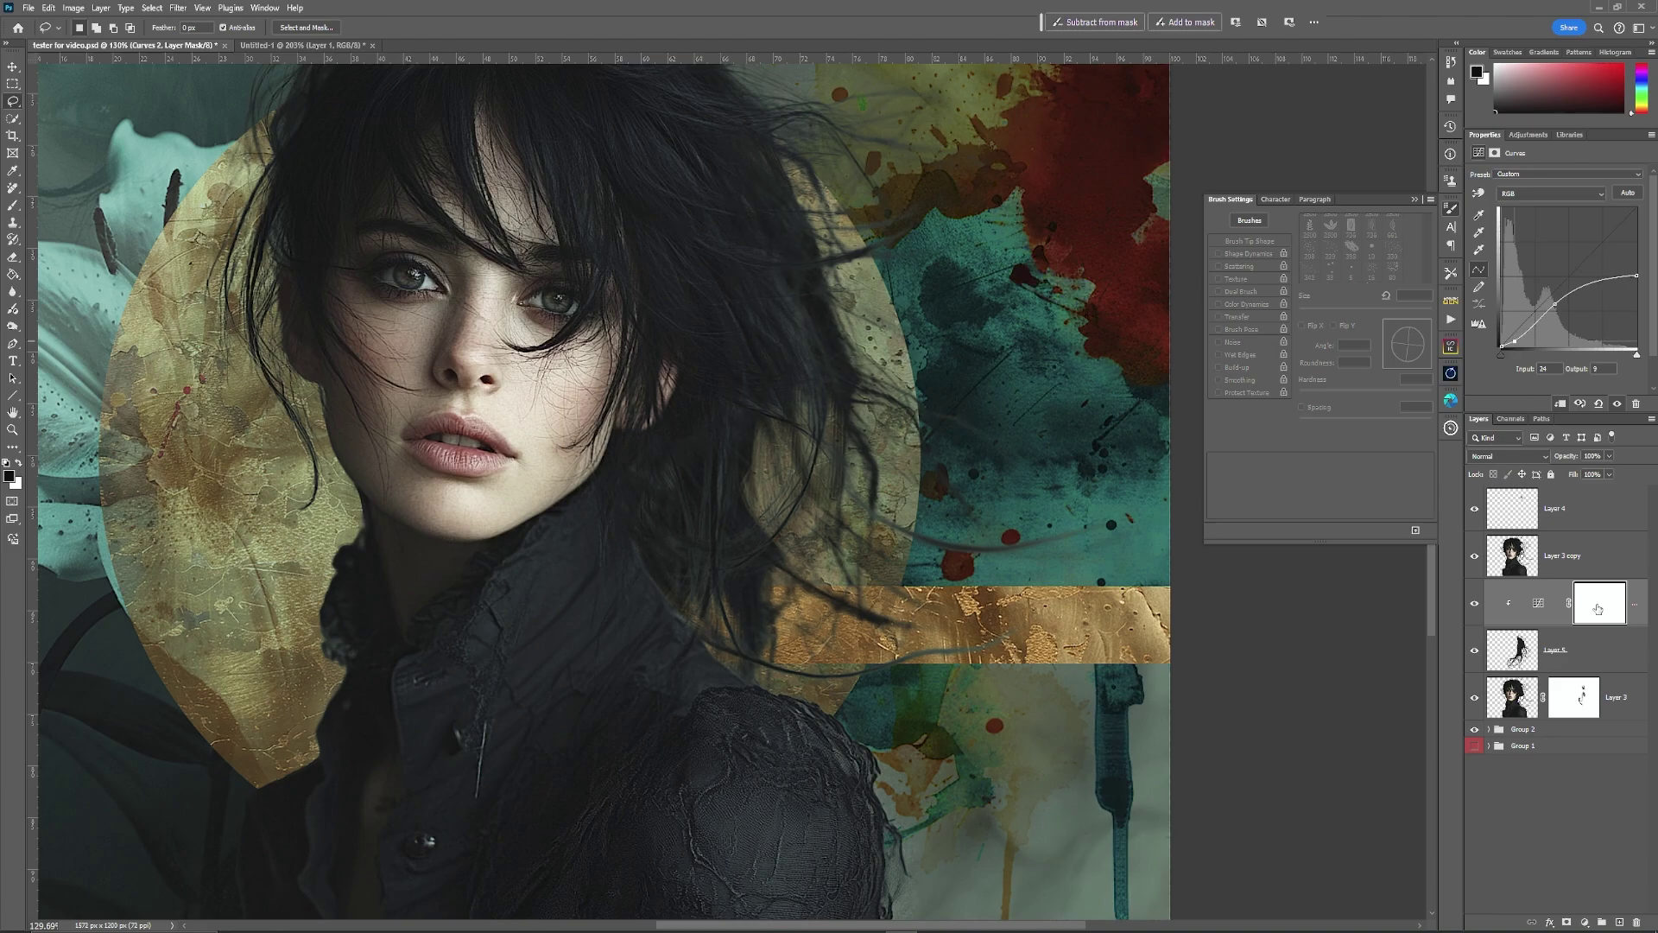
Merge the Curves adjustment into the hair layer, then duplicate it and rotate the duplicate down over the shoulder.
{"action": "key", "text": "ctrl+e"}
{"action": "key", "text": "ctrl+j"}
{"action": "key", "text": "ctrl+t"}
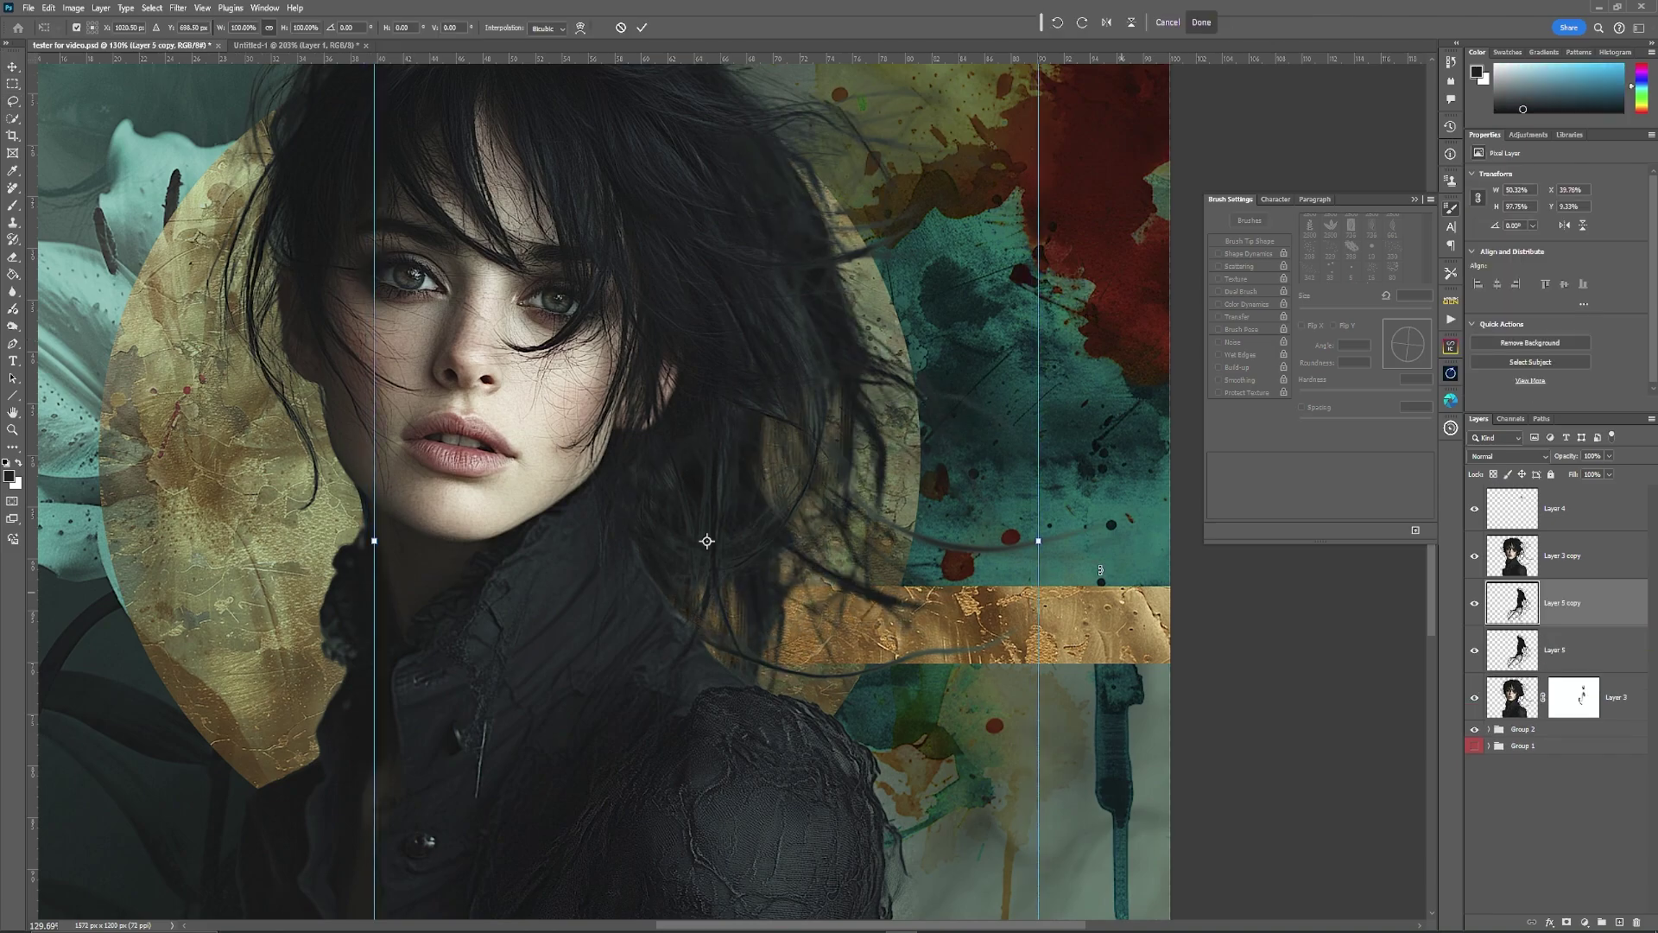
{"action": "left_click_drag", "start_coordinate": [1100, 570], "coordinate": [1044, 745]}
{"action": "left_click_drag", "start_coordinate": [990, 469], "coordinate": [899, 666]}
{"action": "left_click_drag", "start_coordinate": [972, 590], "coordinate": [995, 594]}
{"action": "key", "text": "Return"}
{"action": "key", "text": "ctrl+minus"}
{"action": "key", "text": "ctrl+minus"}
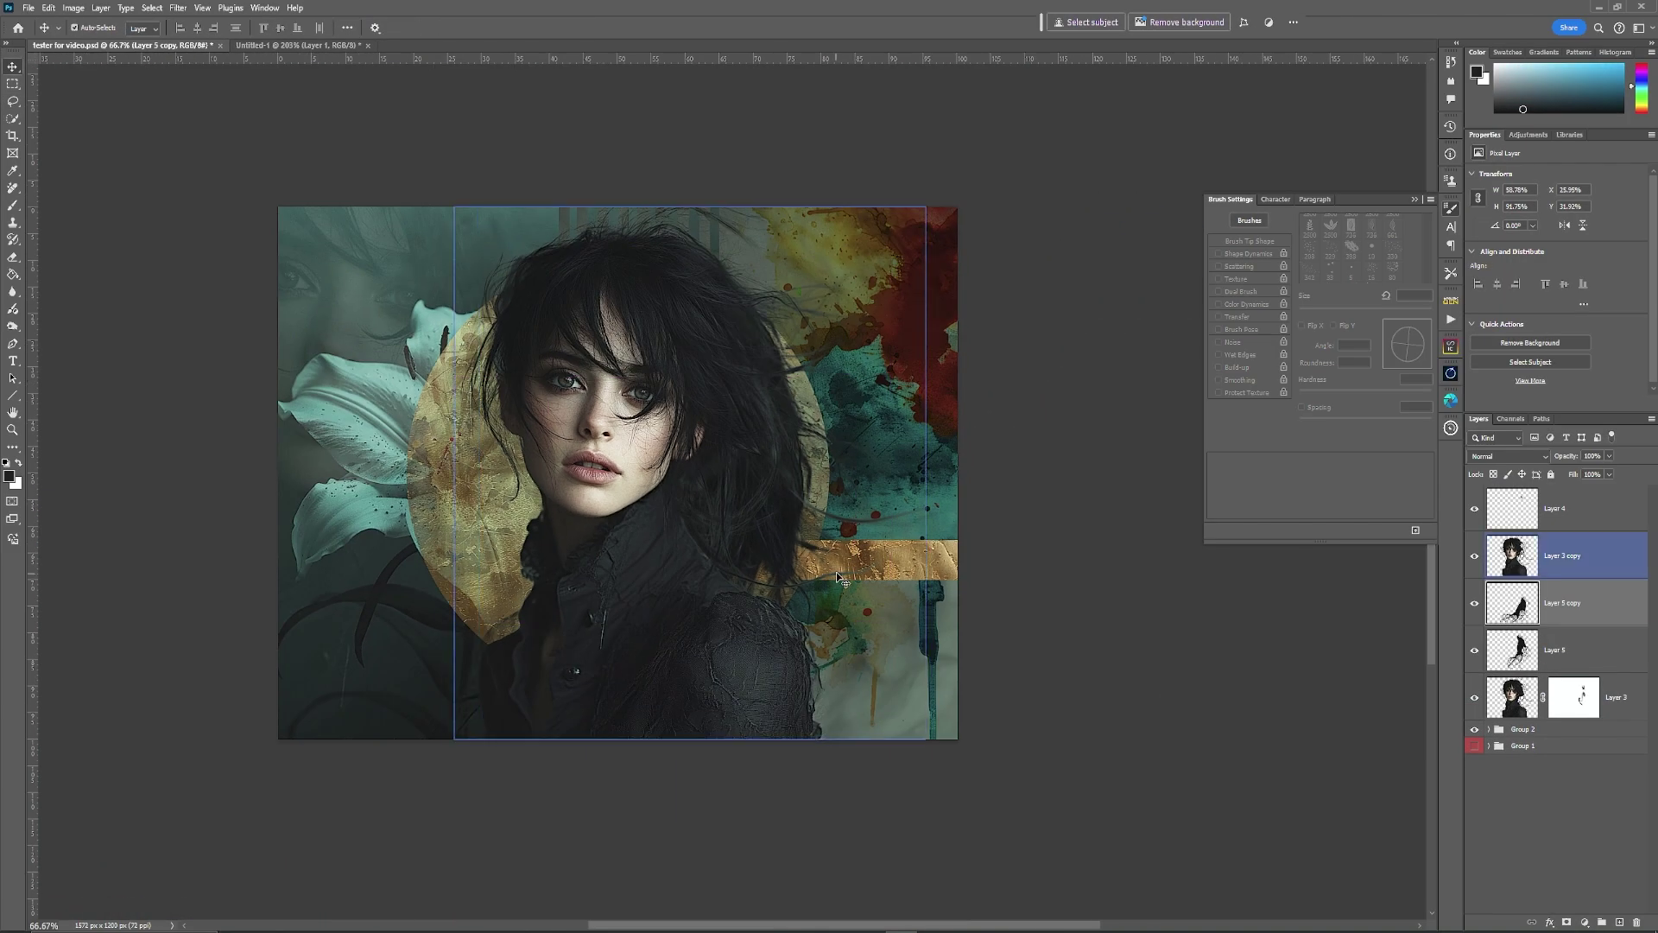
Warp the duplicated hair piece so its strands curve naturally along the outer hairline and shoulder.
{"action": "left_click", "coordinate": [48, 8]}
{"action": "mouse_move", "coordinate": [121, 333]}
{"action": "left_click", "coordinate": [237, 420]}
{"action": "left_click_drag", "start_coordinate": [853, 376], "coordinate": [865, 365]}
{"action": "left_click_drag", "start_coordinate": [717, 717], "coordinate": [637, 717]}
{"action": "left_click_drag", "start_coordinate": [831, 613], "coordinate": [843, 612]}
{"action": "left_click_drag", "start_coordinate": [588, 865], "coordinate": [403, 806]}
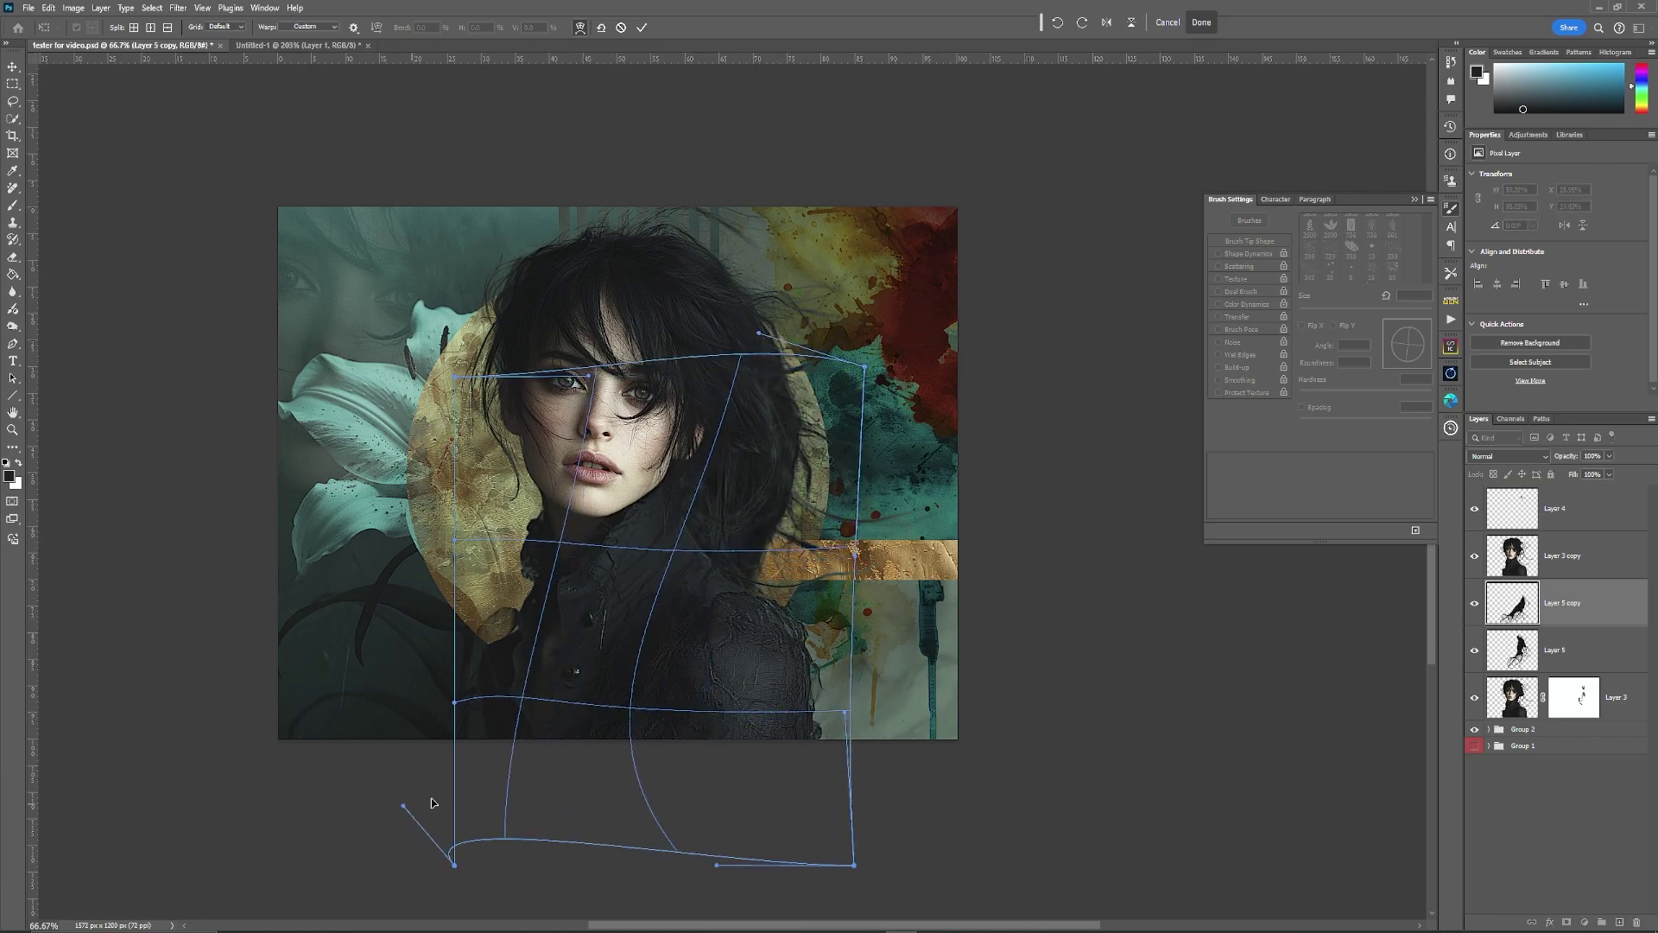
{"action": "key", "text": "Return"}
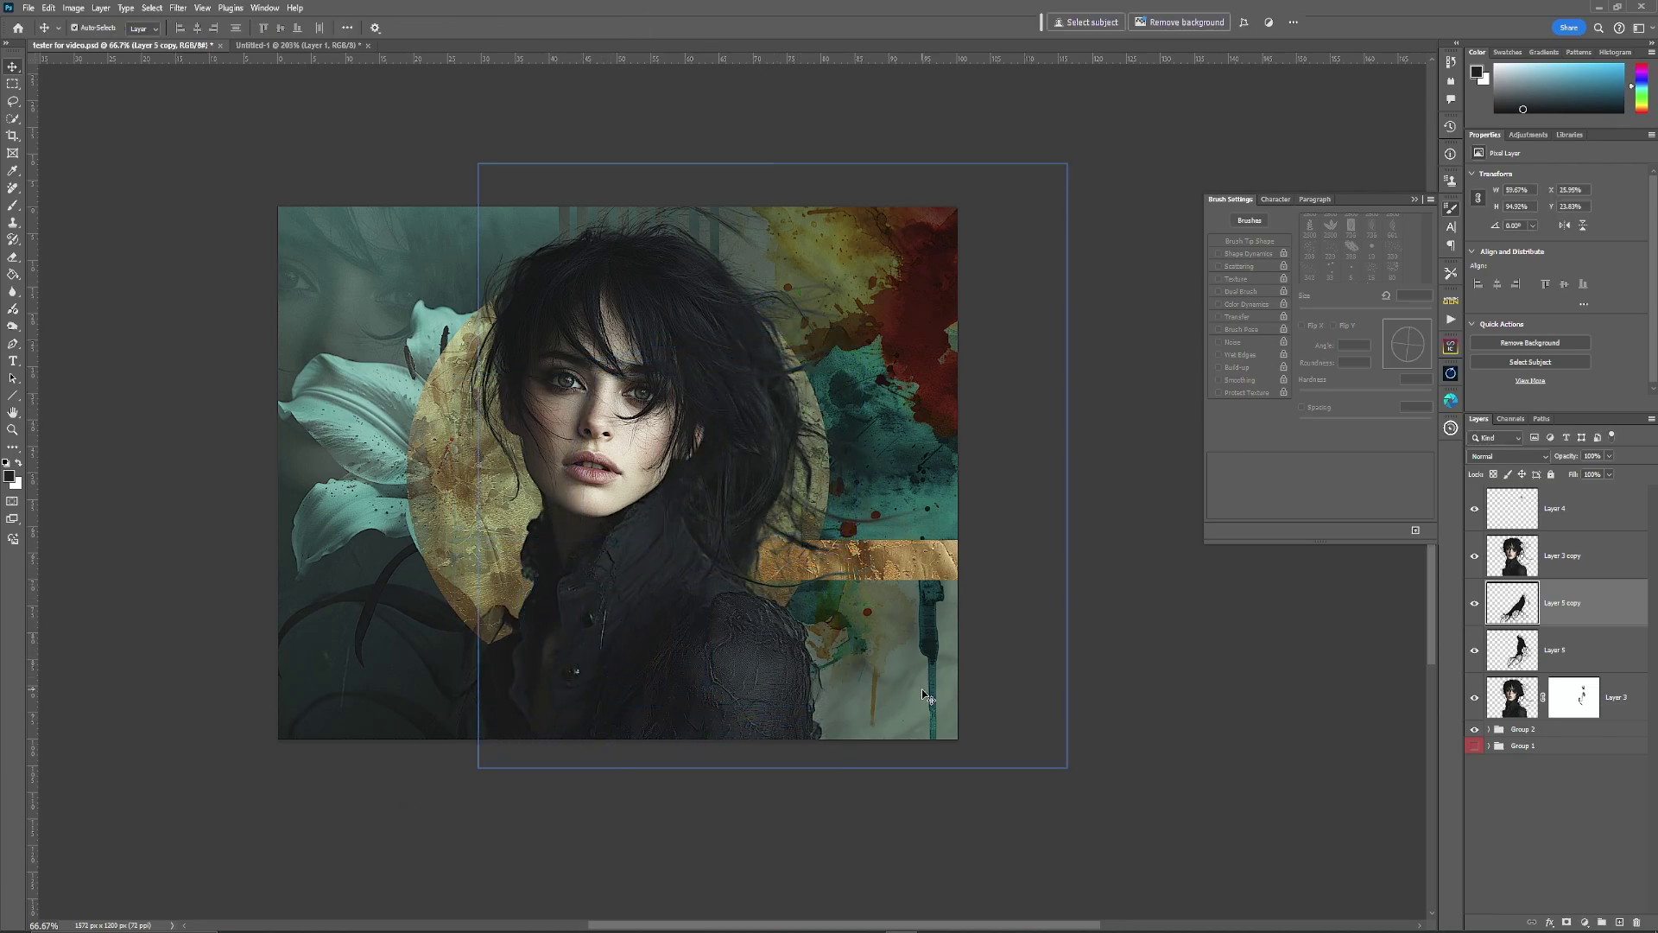
Add a layer mask to the portrait copy and paint on it to blend its hair with the warped pieces beneath.
{"action": "left_click", "coordinate": [1581, 556]}
{"action": "left_click", "coordinate": [1566, 922]}
{"action": "scroll", "coordinate": [795, 398], "scroll_direction": "up", "scroll_amount": 4}
{"action": "scroll", "coordinate": [795, 466], "scroll_direction": "down", "scroll_amount": 3}
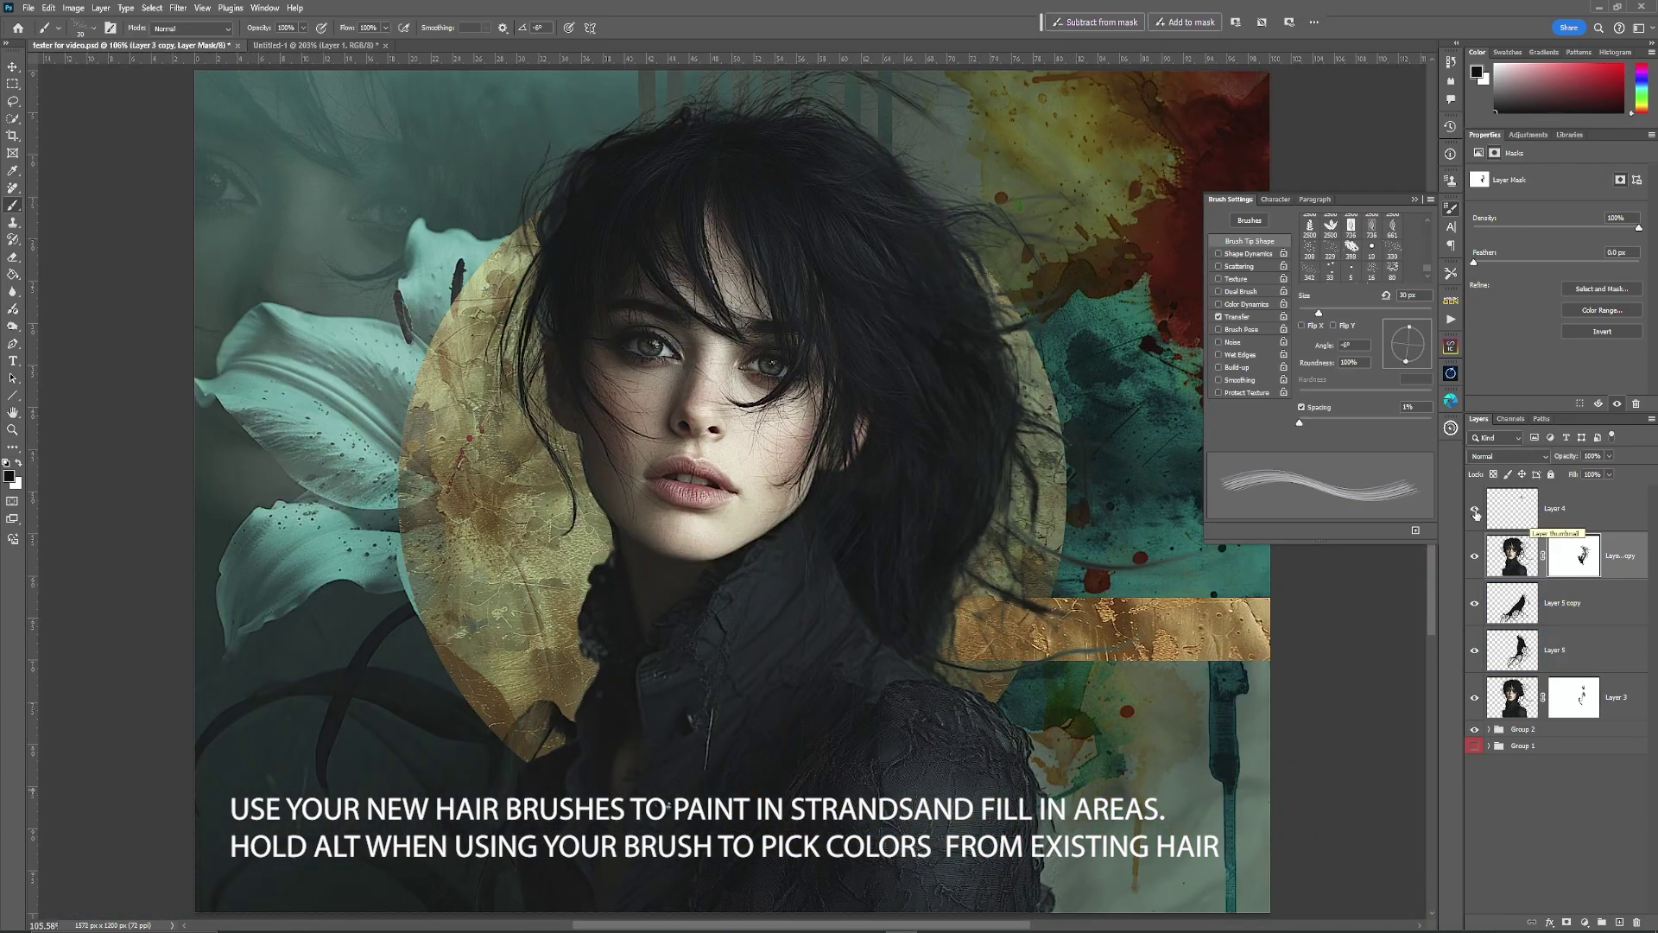
Paint dark strands on Layer 4 with the hair brushes, filling in the outer edge of the hair down to the shoulder.
{"action": "left_click", "coordinate": [1555, 509]}
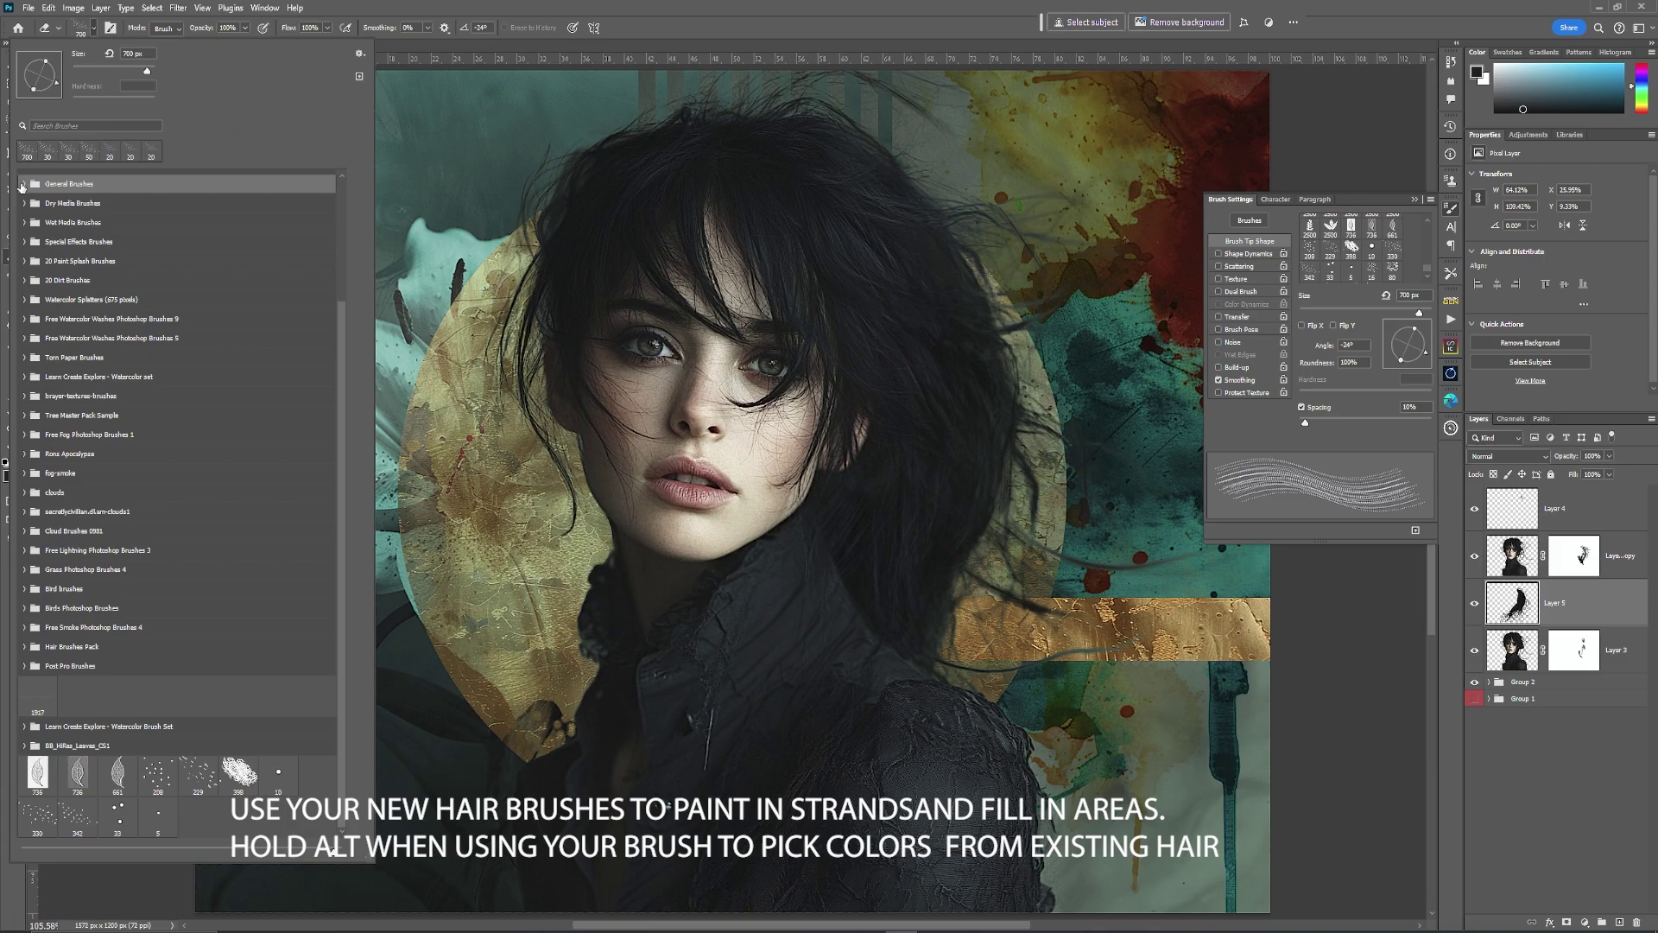
{"action": "scroll", "coordinate": [853, 622], "scroll_direction": "up", "scroll_amount": 5}
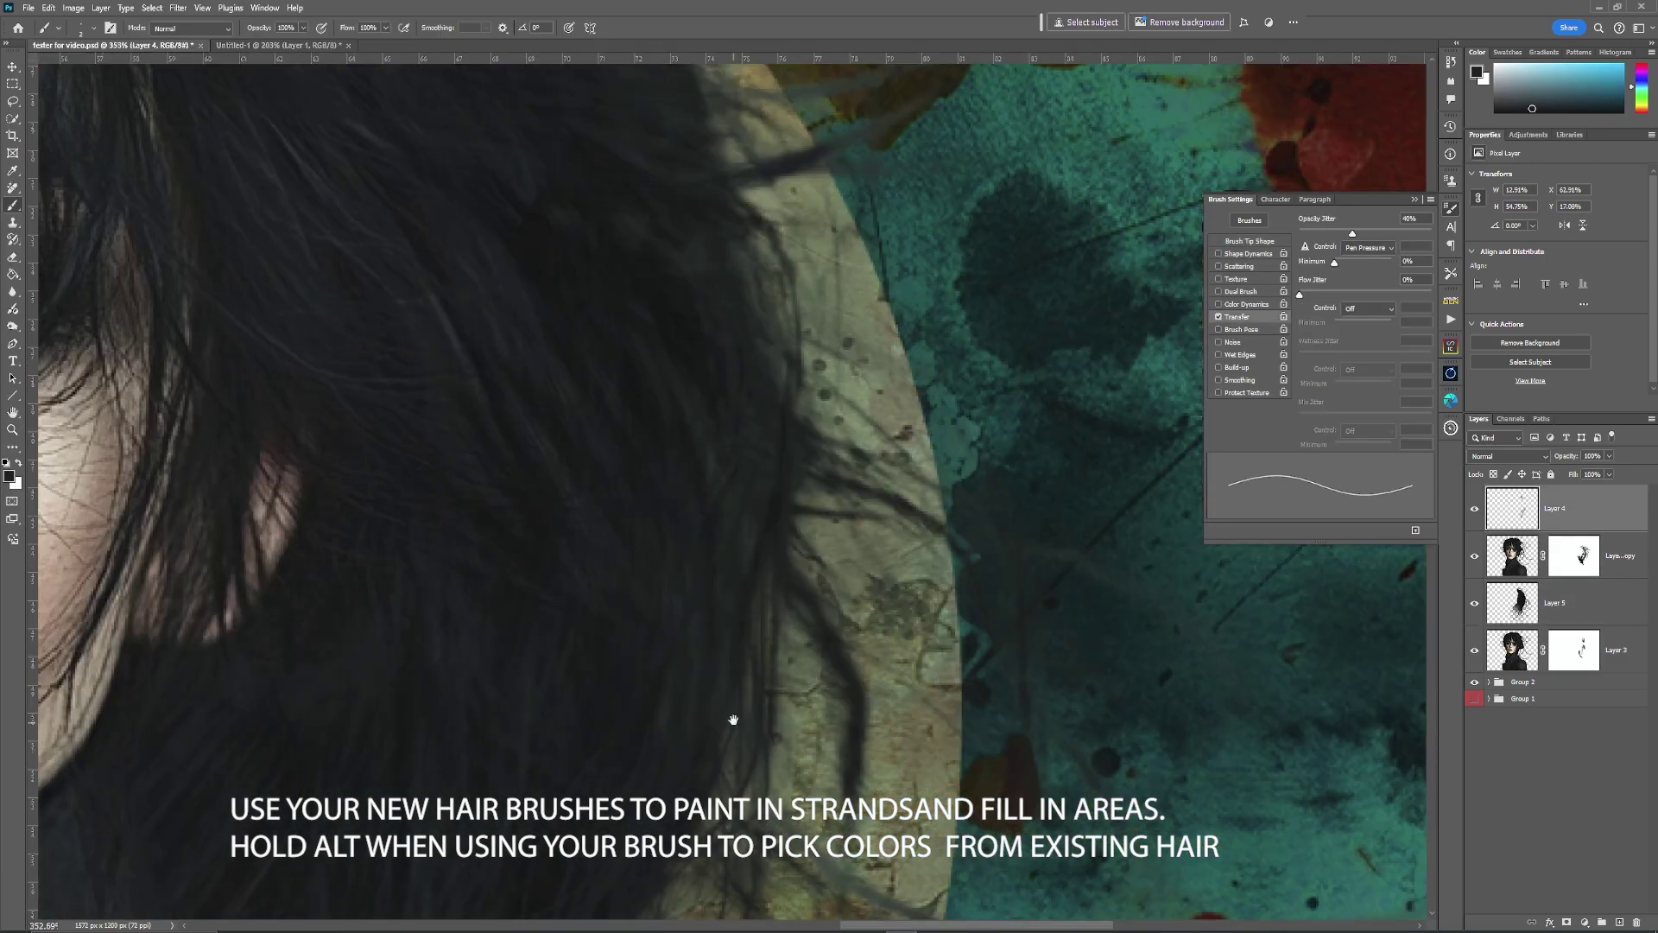
{"action": "scroll", "coordinate": [733, 714], "scroll_direction": "down", "scroll_amount": 5}
{"action": "scroll", "coordinate": [950, 605], "scroll_direction": "up", "scroll_amount": 5}
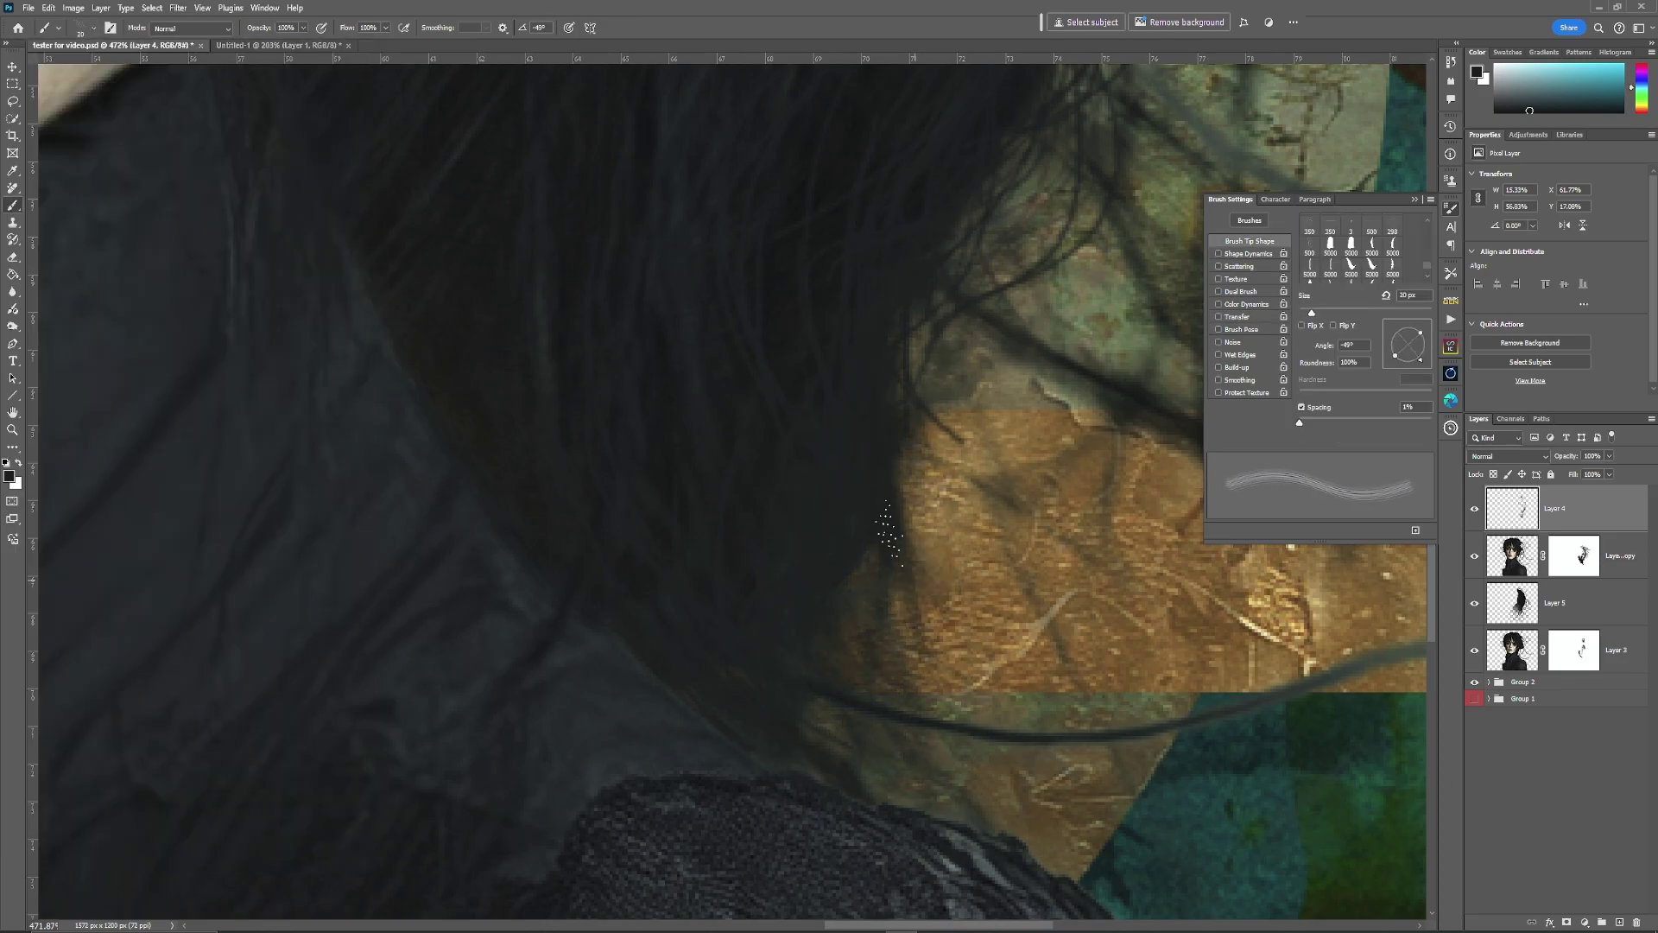
{"action": "key", "text": "ctrl+0"}
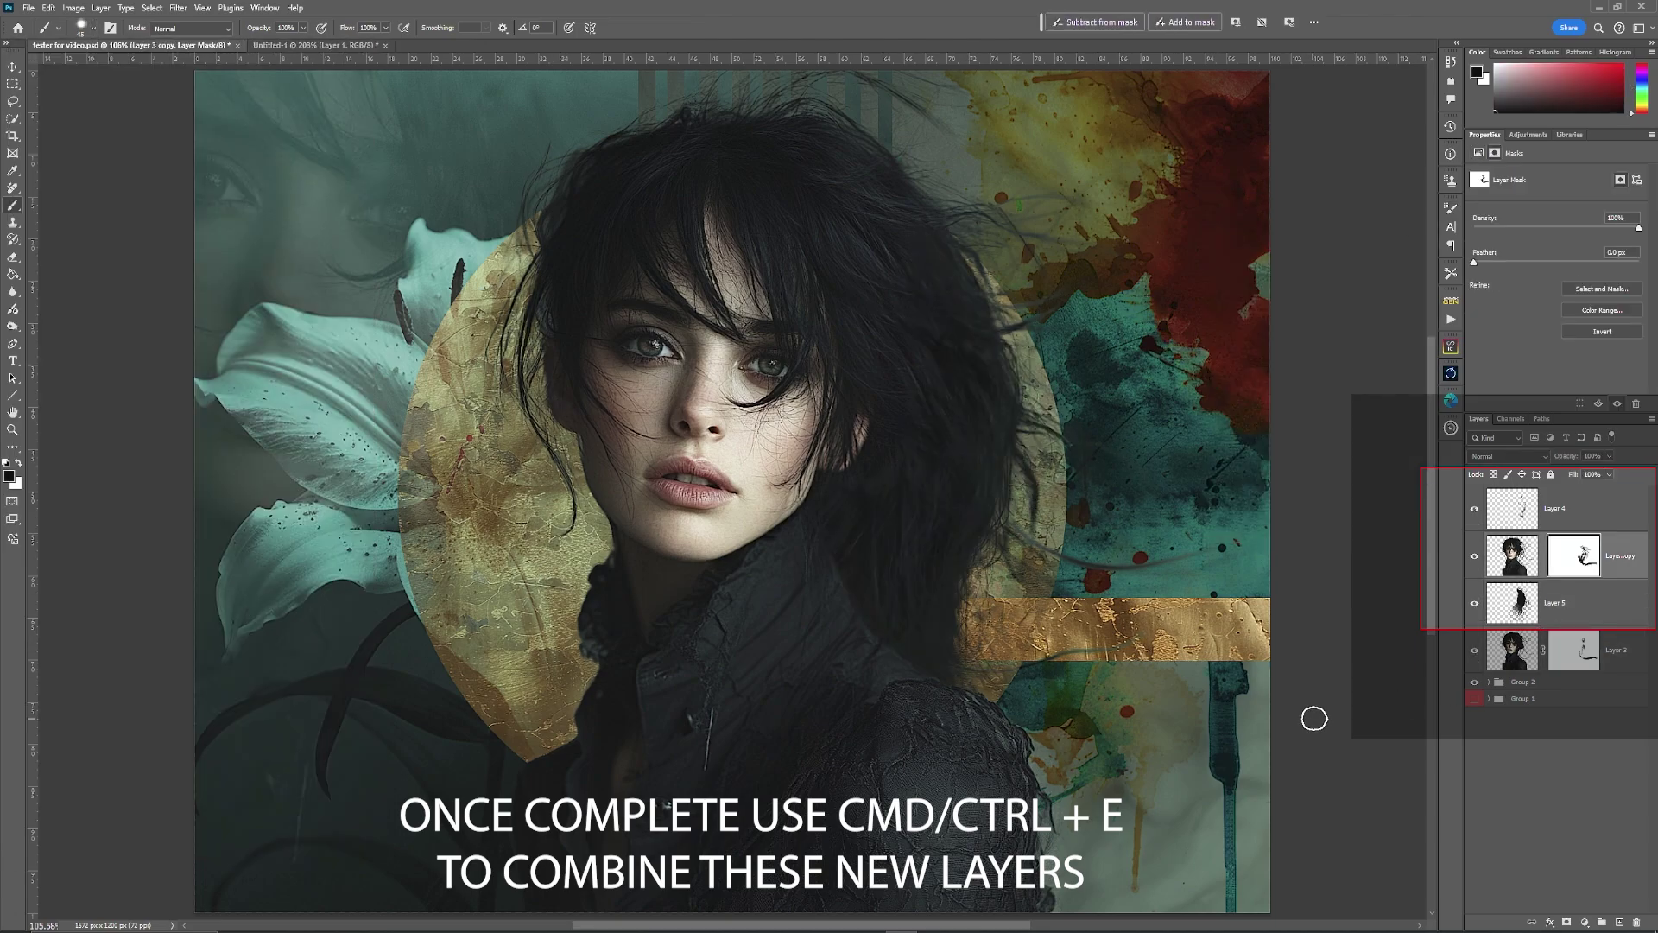
Merge the new hair layers into one and sharpen it with Unsharp Mask at amount 74%, radius 1.7 pixels and threshold 0.
{"action": "key", "text": "ctrl+e"}
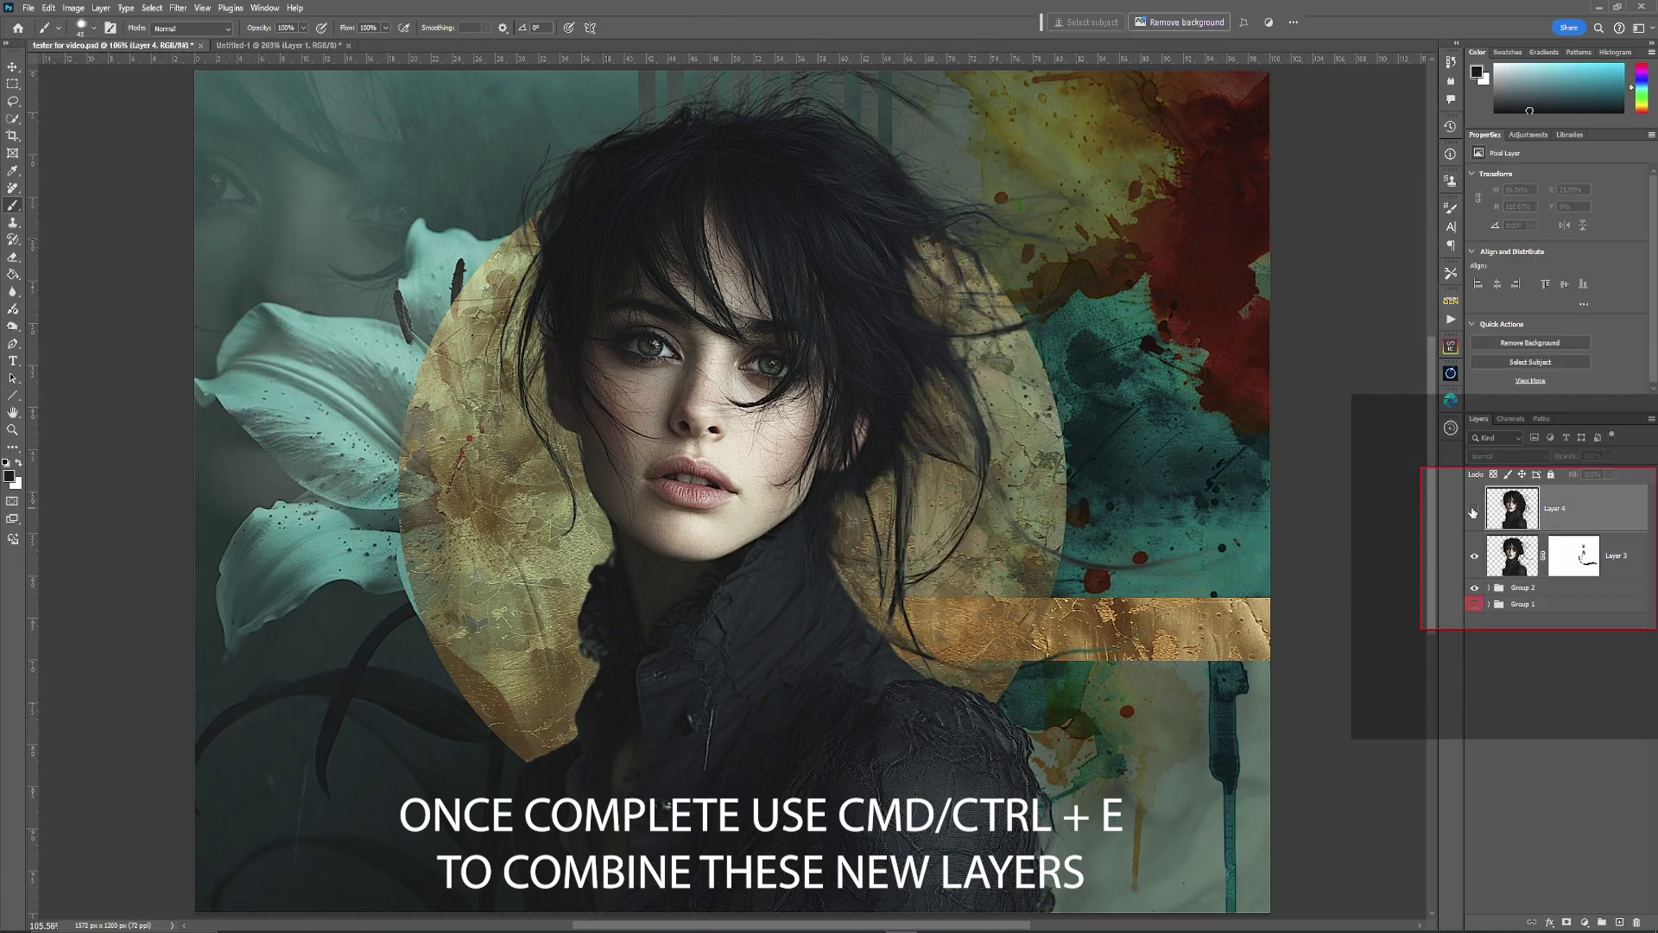
{"action": "left_click", "coordinate": [178, 8]}
{"action": "mouse_move", "coordinate": [268, 248]}
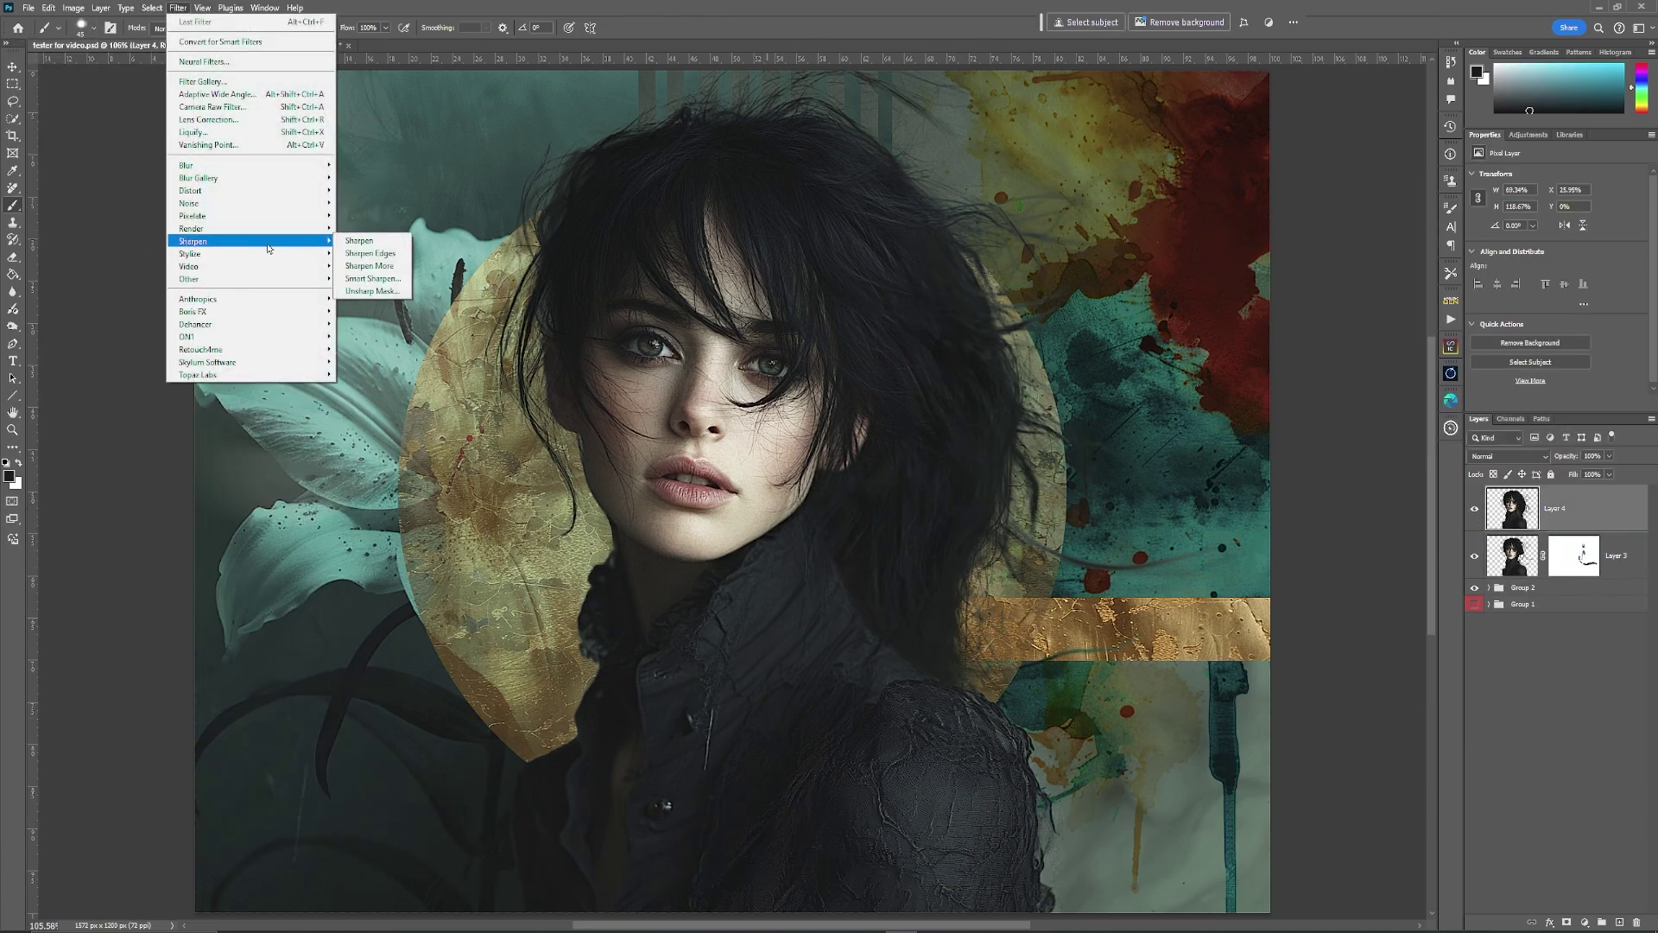
{"action": "left_click", "coordinate": [371, 291]}
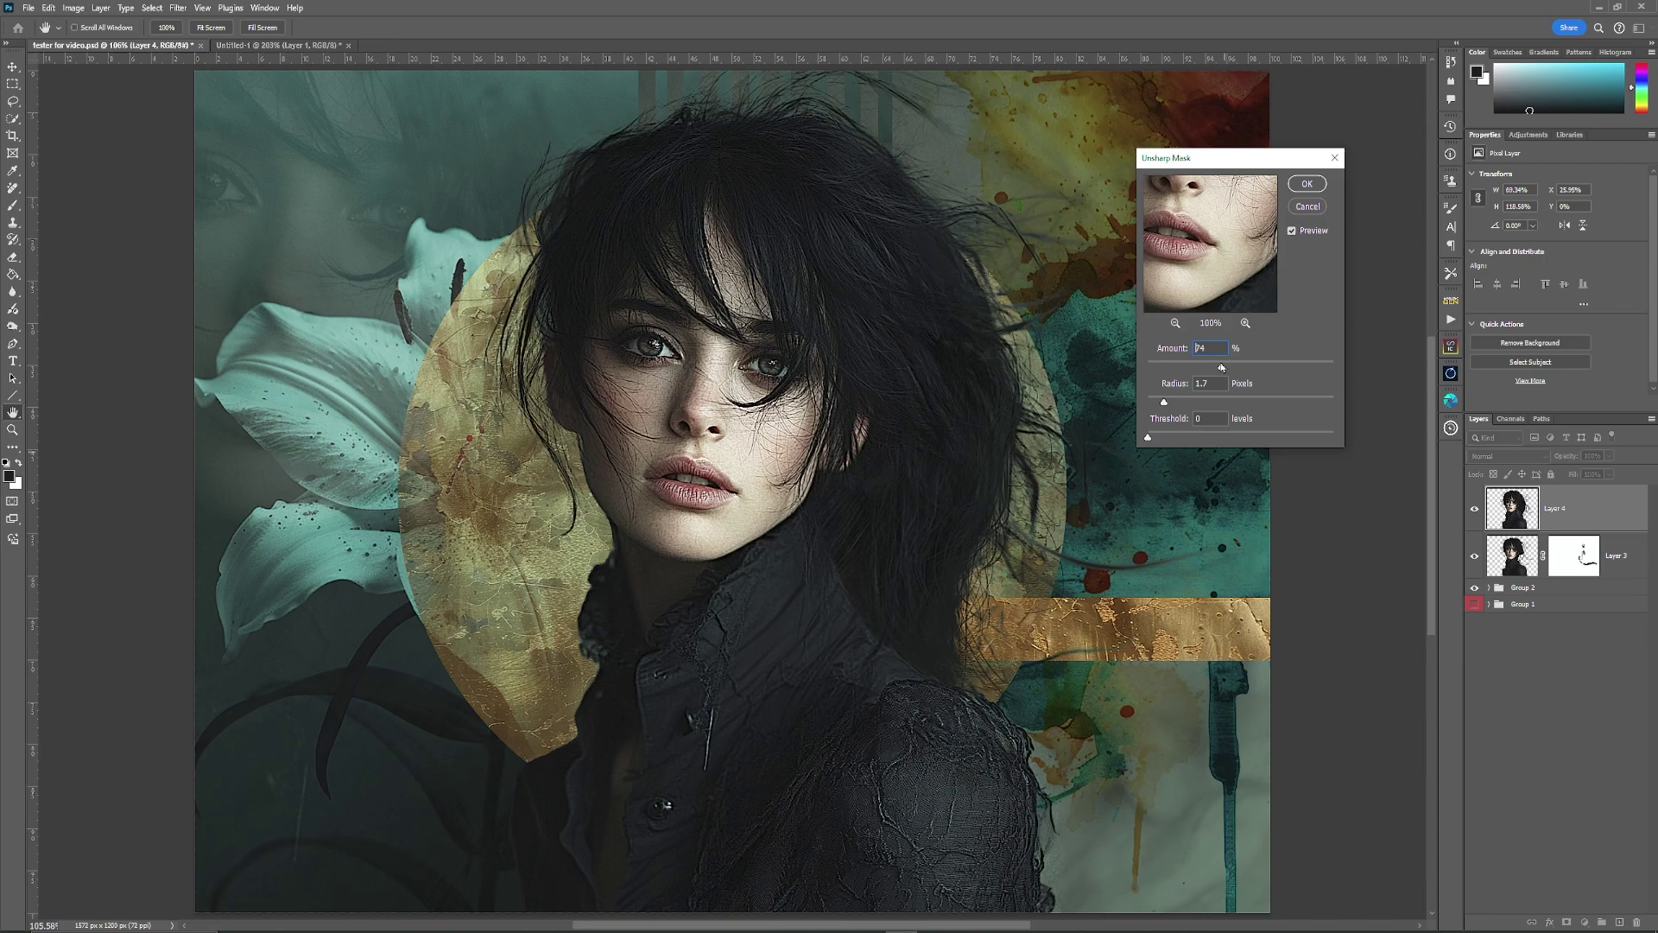
{"action": "left_click", "coordinate": [1307, 183]}
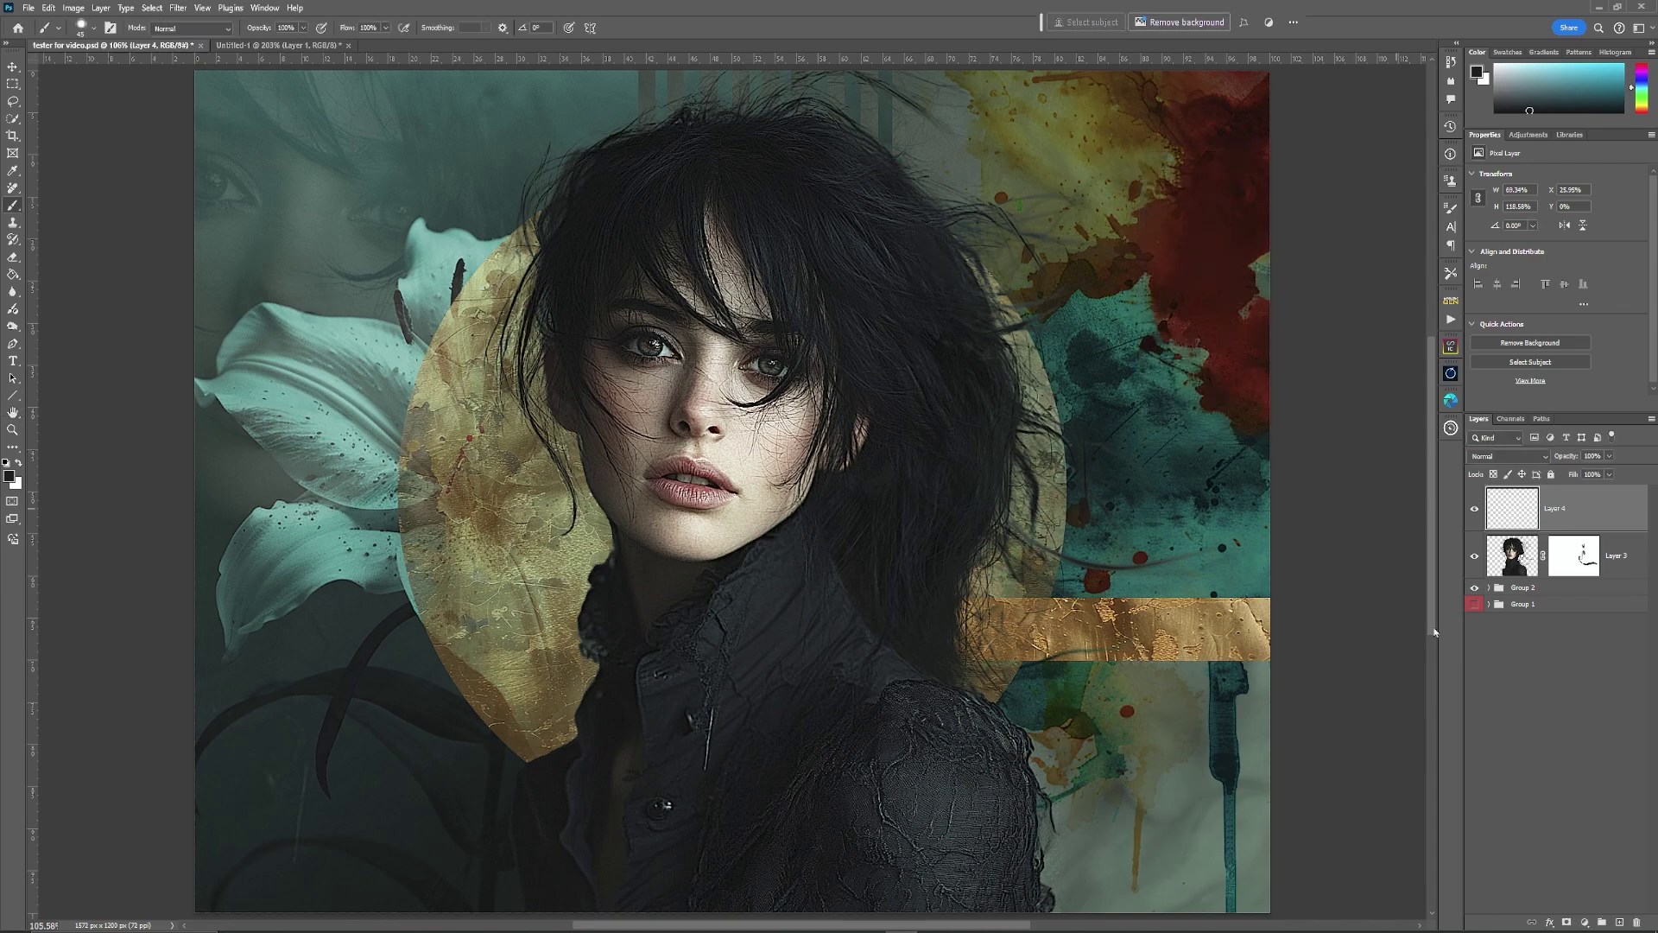
Add a black mask to the merged hair layer, paint a stroke through the hair beside the face and enlarge the brush.
{"action": "left_click", "coordinate": [1568, 922], "text": "alt"}
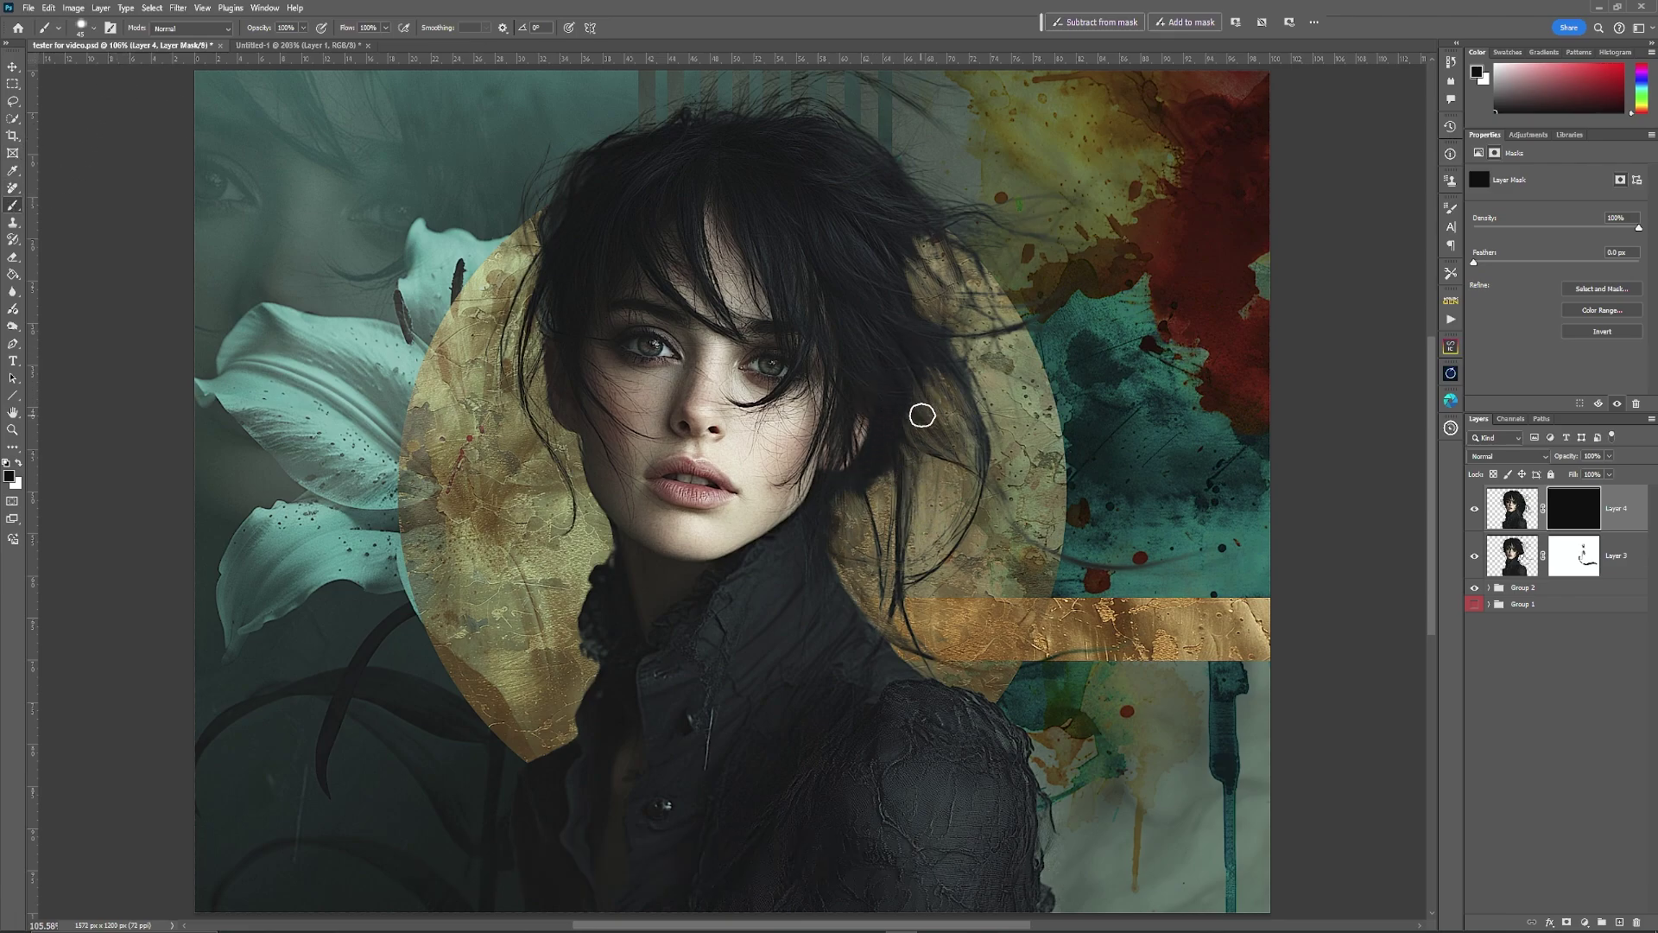
{"action": "mouse_move", "coordinate": [919, 386]}
{"action": "left_mouse_down"}
{"action": "mouse_move", "coordinate": [930, 526]}
{"action": "mouse_move", "coordinate": [917, 393]}
{"action": "mouse_move", "coordinate": [892, 527]}
{"action": "mouse_move", "coordinate": [833, 507]}
{"action": "mouse_move", "coordinate": [928, 289]}
{"action": "mouse_move", "coordinate": [976, 622]}
{"action": "left_mouse_up"}
{"action": "key", "text": "bracketright"}
{"action": "key", "text": "bracketright"}
{"action": "key", "text": "bracketright"}
{"action": "key", "text": "bracketright"}
{"action": "key", "text": "bracketright"}
{"action": "key", "text": "bracketright"}
{"action": "key", "text": "bracketright"}
{"action": "key", "text": "bracketright"}
{"action": "key", "text": "bracketright"}
{"action": "key", "text": "bracketright"}
{"action": "key", "text": "bracketright"}
{"action": "key", "text": "bracketright"}
{"action": "key", "text": "bracketright"}
{"action": "key", "text": "bracketright"}
{"action": "key", "text": "bracketright"}
{"action": "key", "text": "bracketright"}
{"action": "key", "text": "bracketright"}
{"action": "key", "text": "bracketright"}
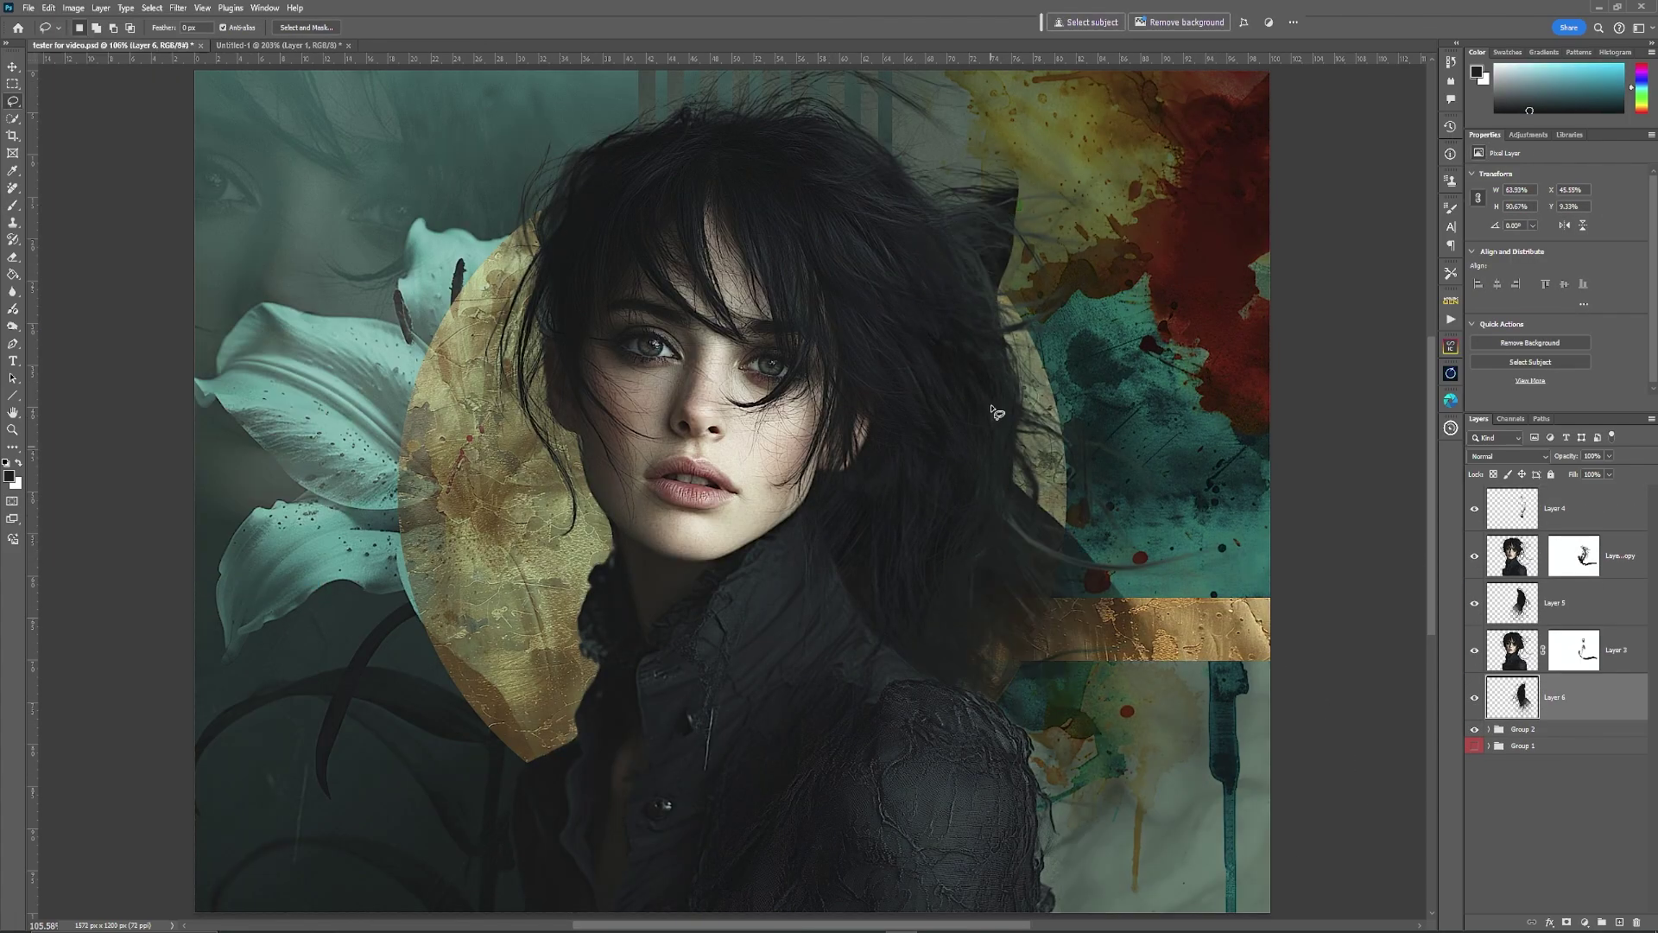
Position the rotated hair copy behind the opposite side of the face and darken it with a clipped Curves adjustment.
{"action": "left_click_drag", "start_coordinate": [941, 805], "coordinate": [855, 549]}
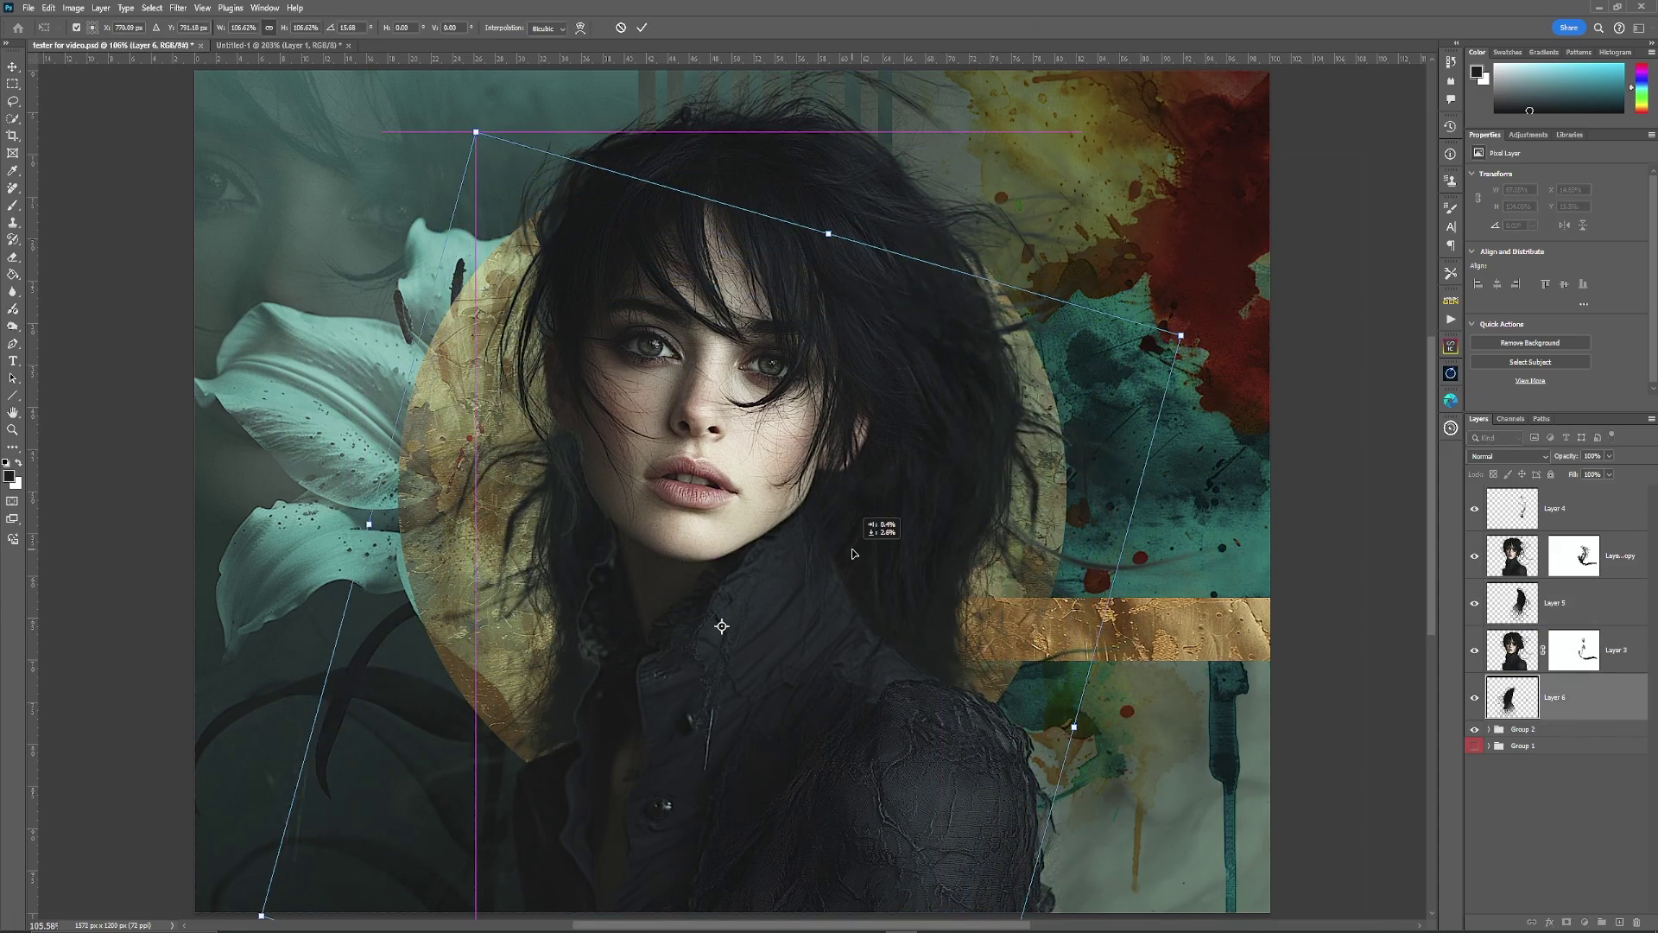
{"action": "left_click_drag", "start_coordinate": [1538, 308], "coordinate": [1526, 325]}
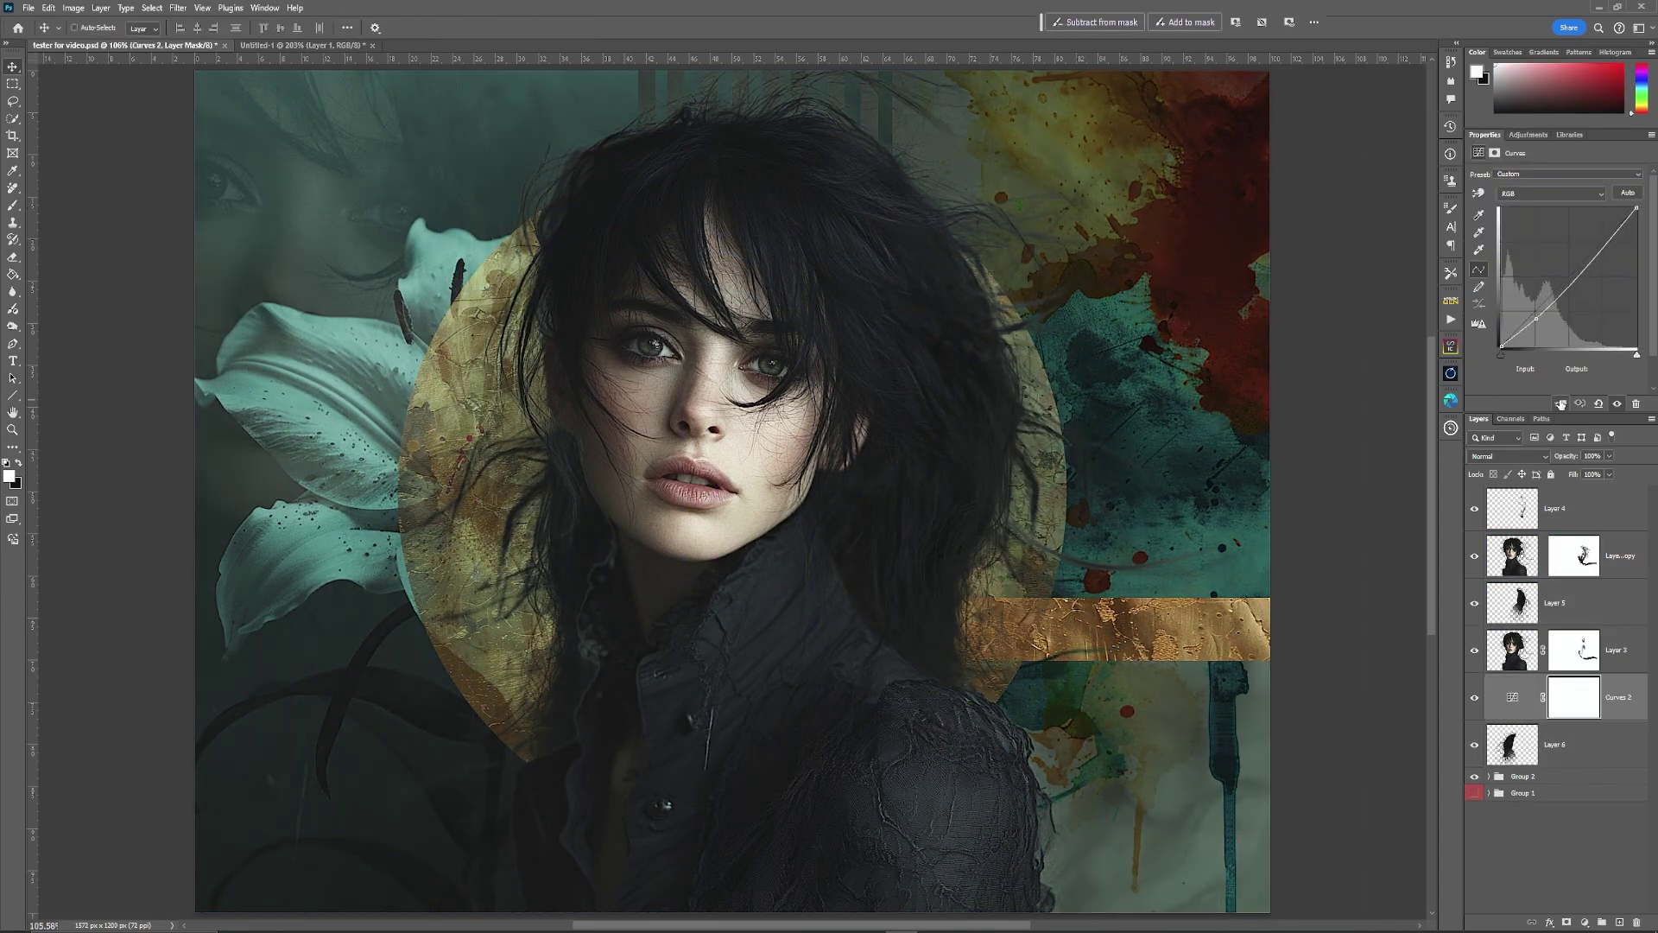
{"action": "left_click", "coordinate": [1561, 403]}
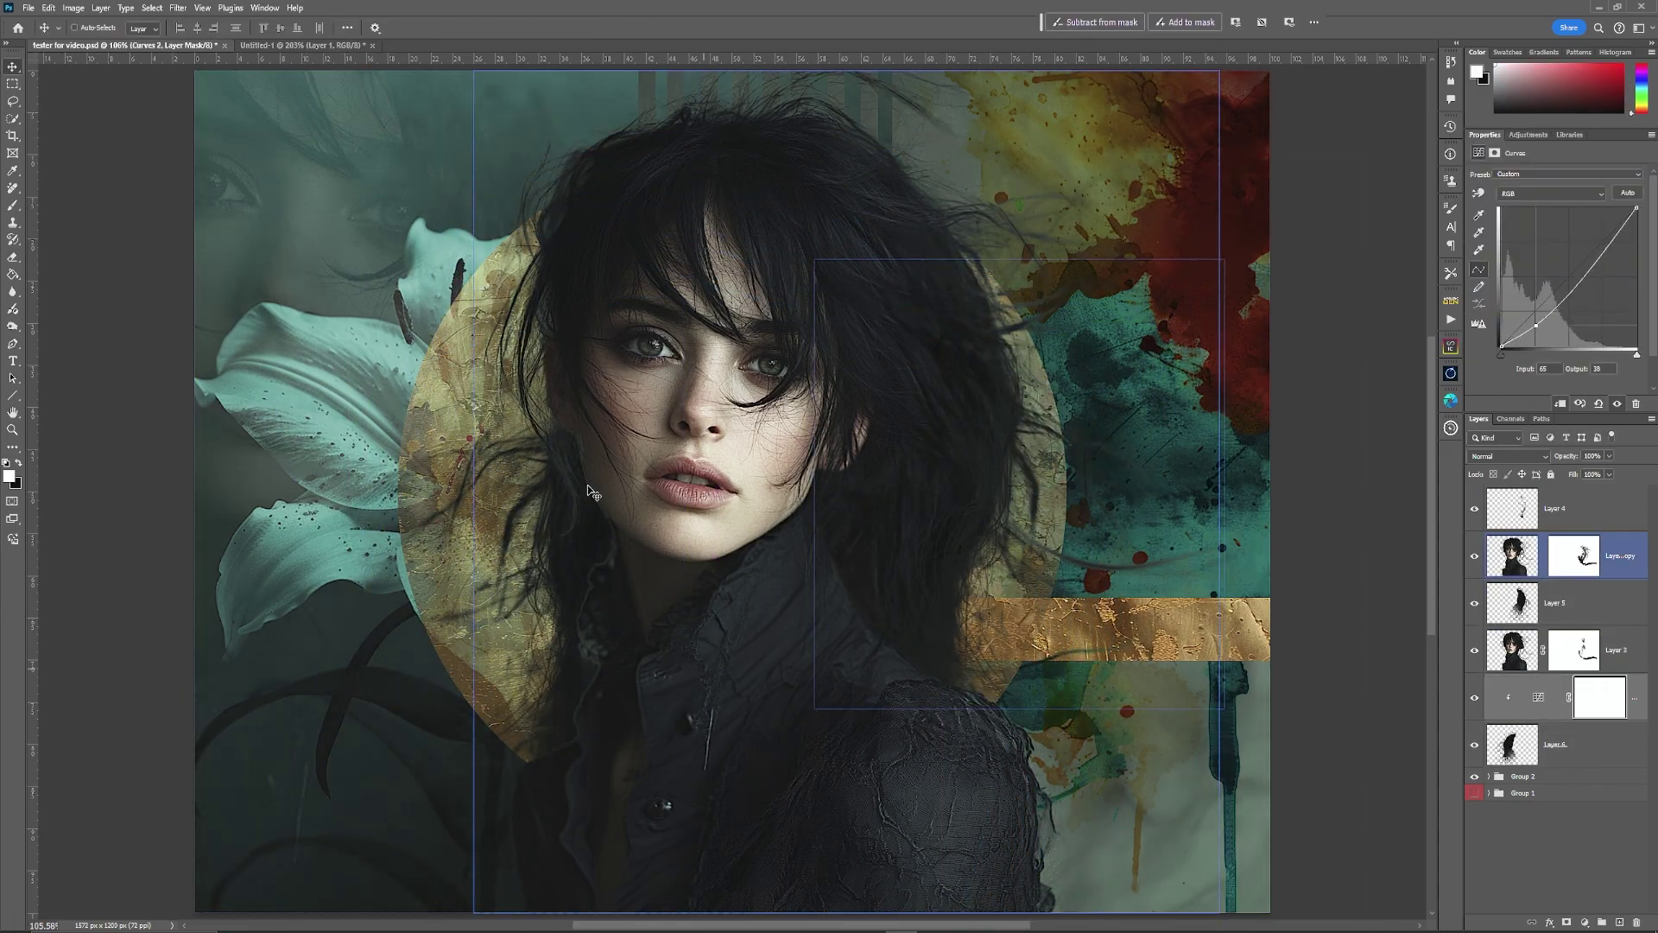
Merge the Curves adjustment into the hair copy beneath the portrait.
{"action": "key", "text": "ctrl+e"}
{"action": "left_click", "coordinate": [177, 8]}
{"action": "left_click", "coordinate": [324, 266]}
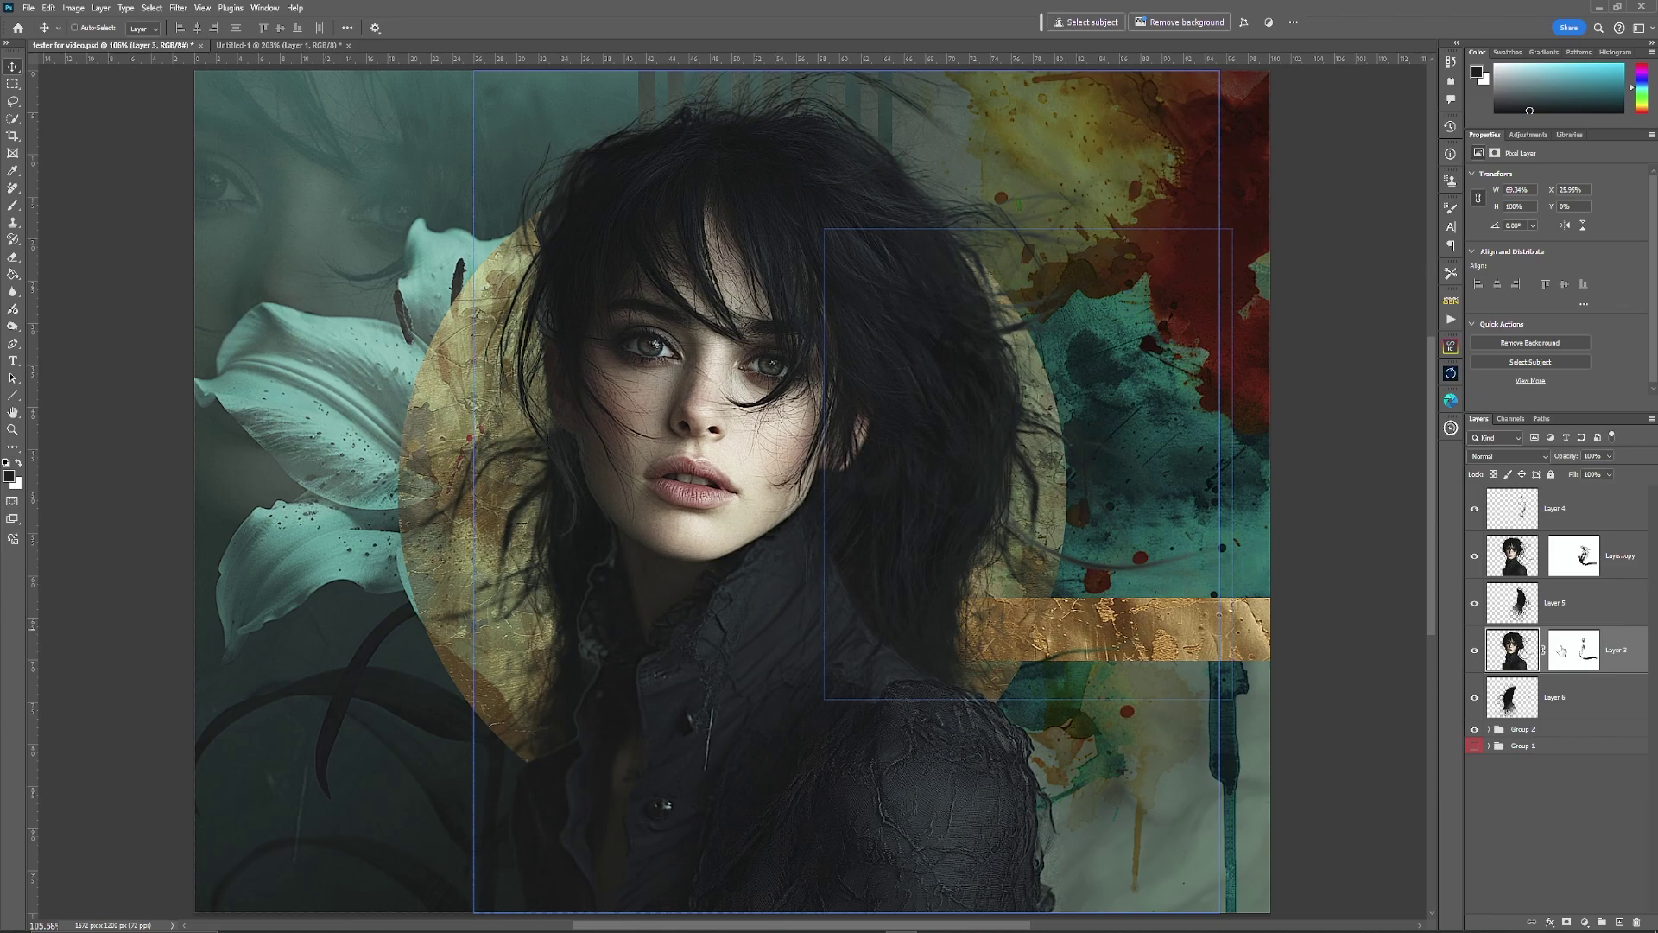